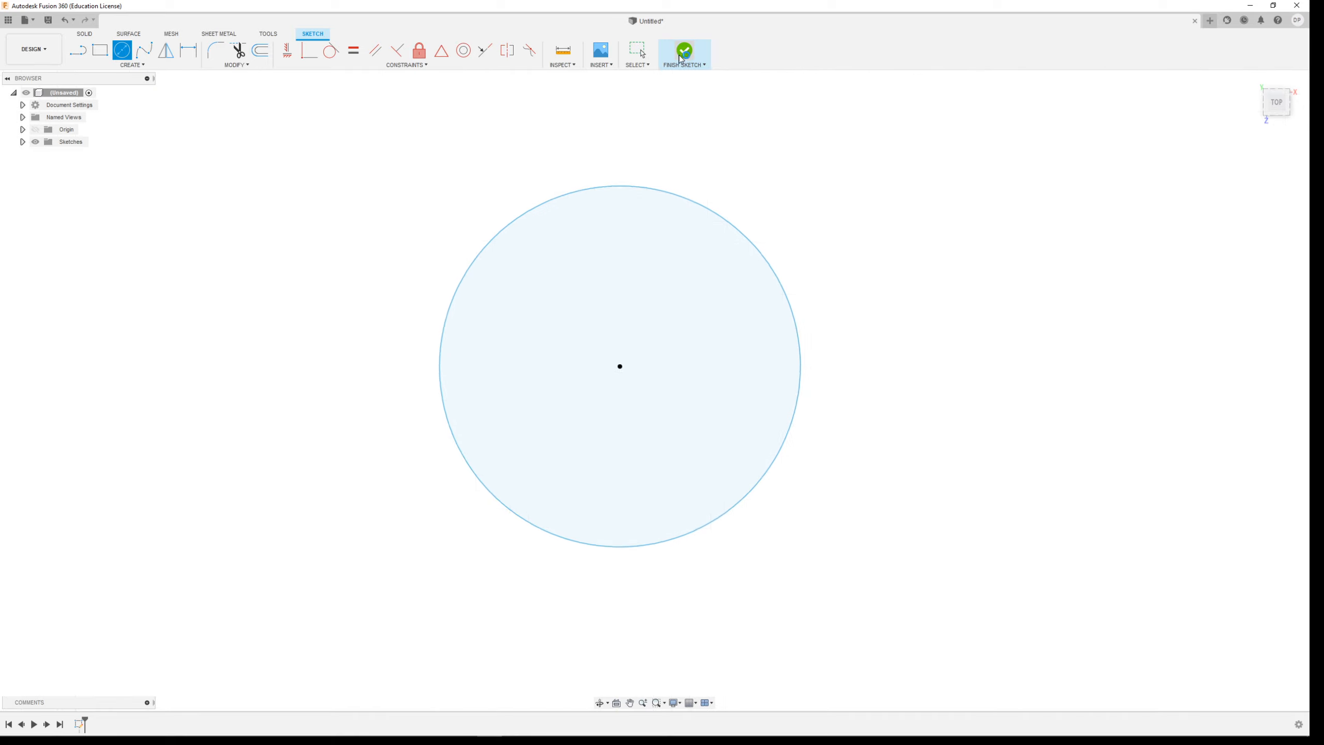
Extrude the circle profile 5 mm as a new body
key("e")
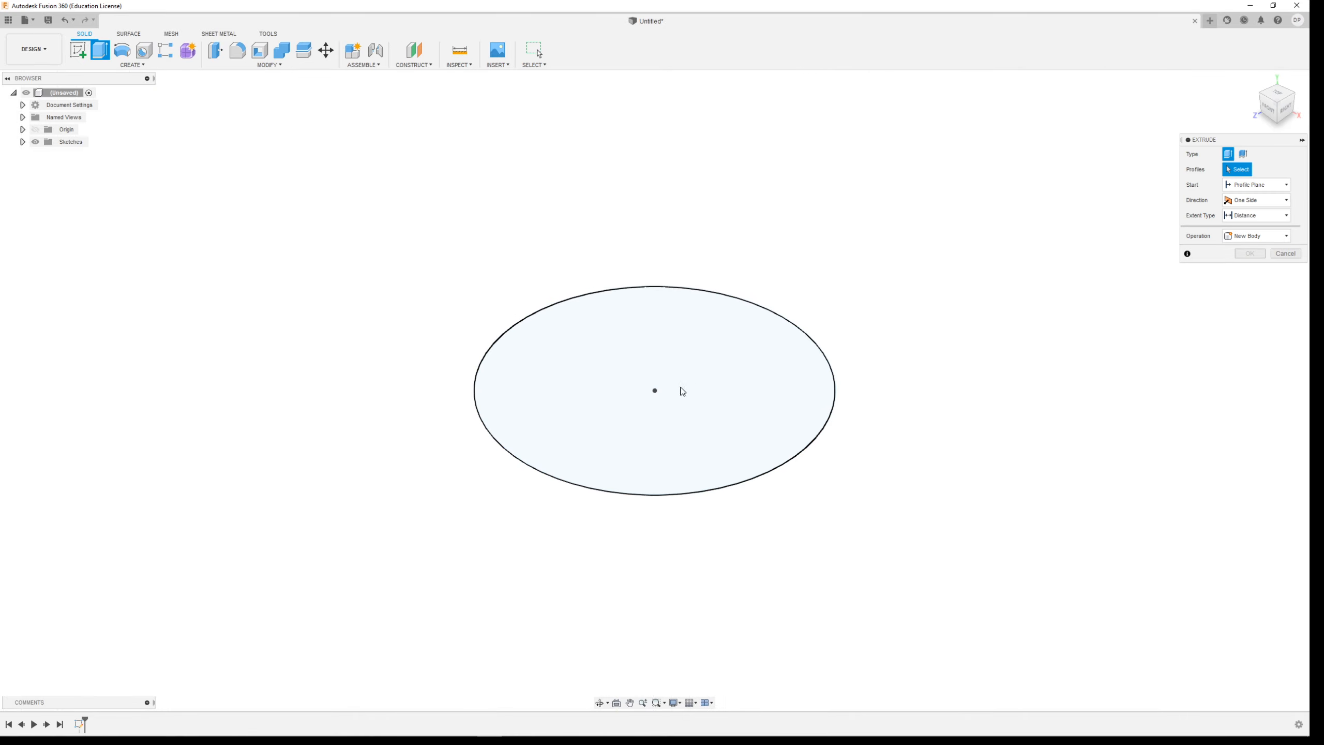
left_click(698, 381)
left_click_drag(656, 364, 657, 357)
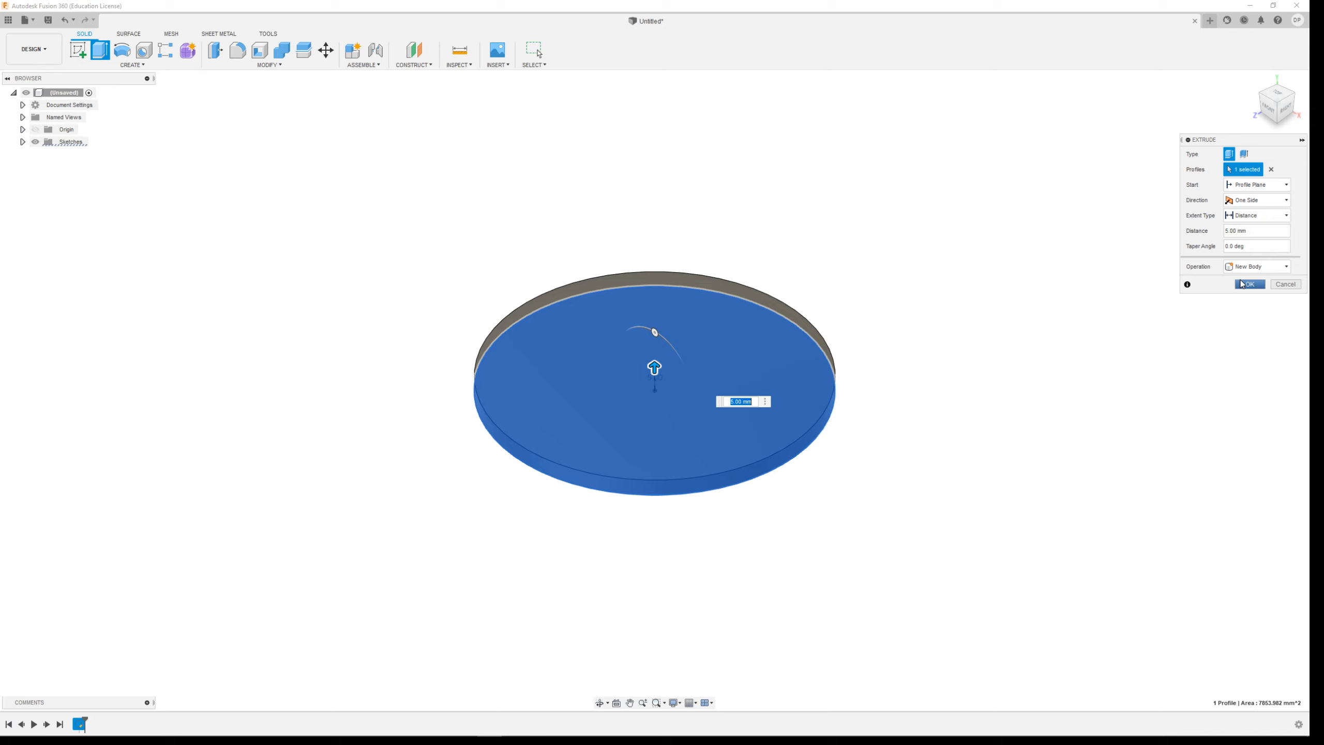
key("Return")
Insert the trafalgar-law-logo image from the computer as a decal on the disc's top face
middle_click_drag(846, 504, 888, 515, "shift")
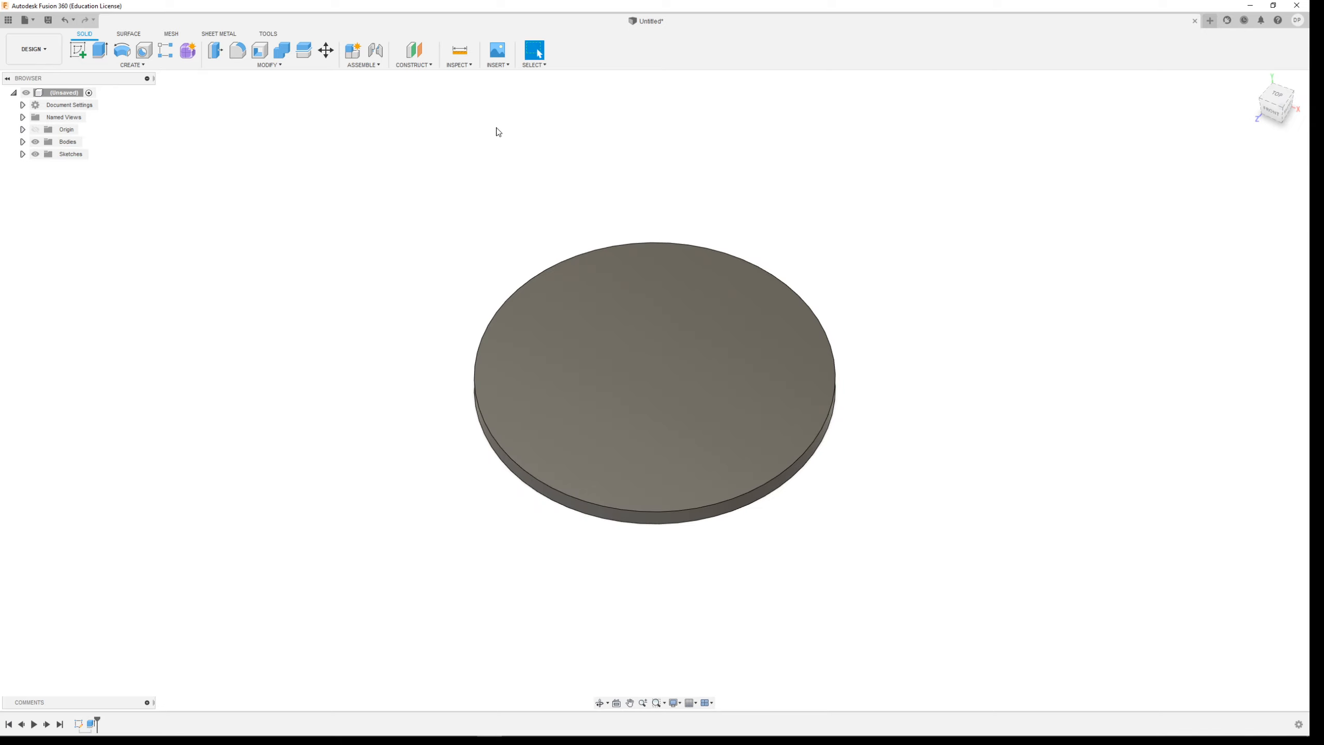
left_click(498, 66)
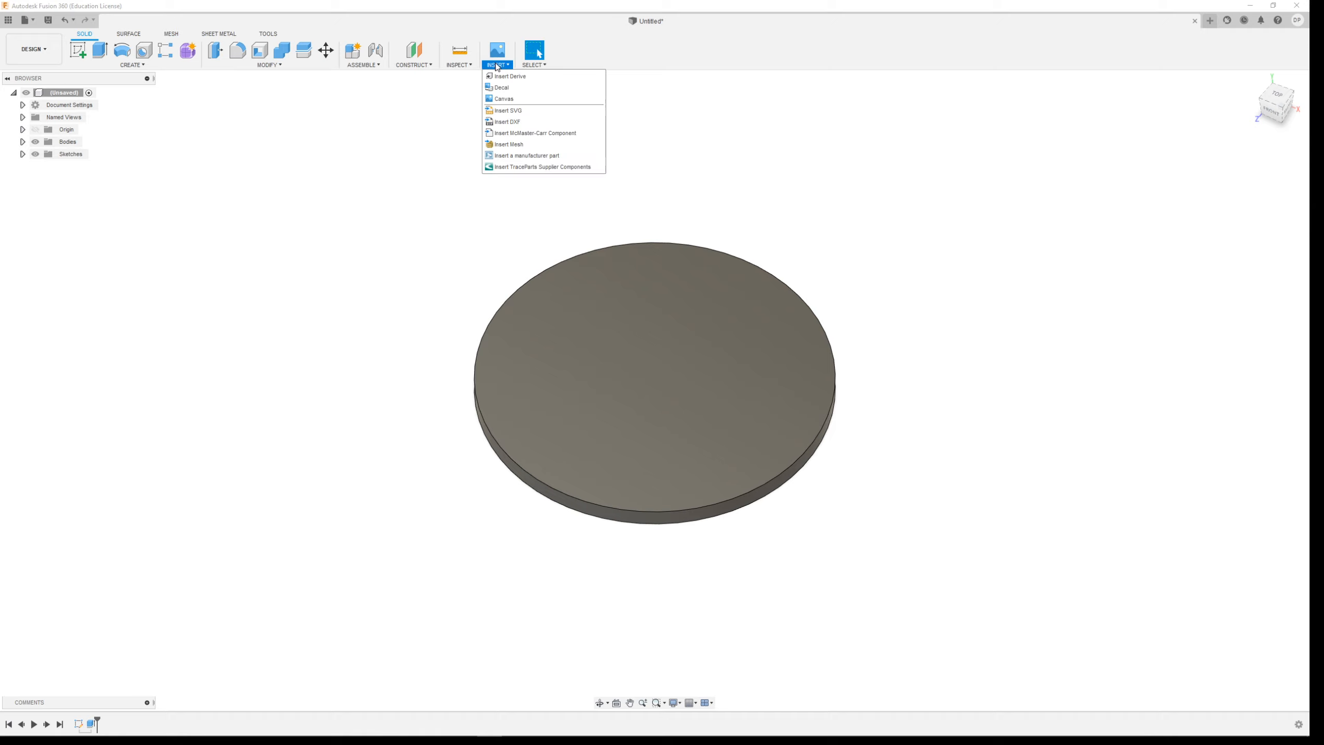
left_click(522, 89)
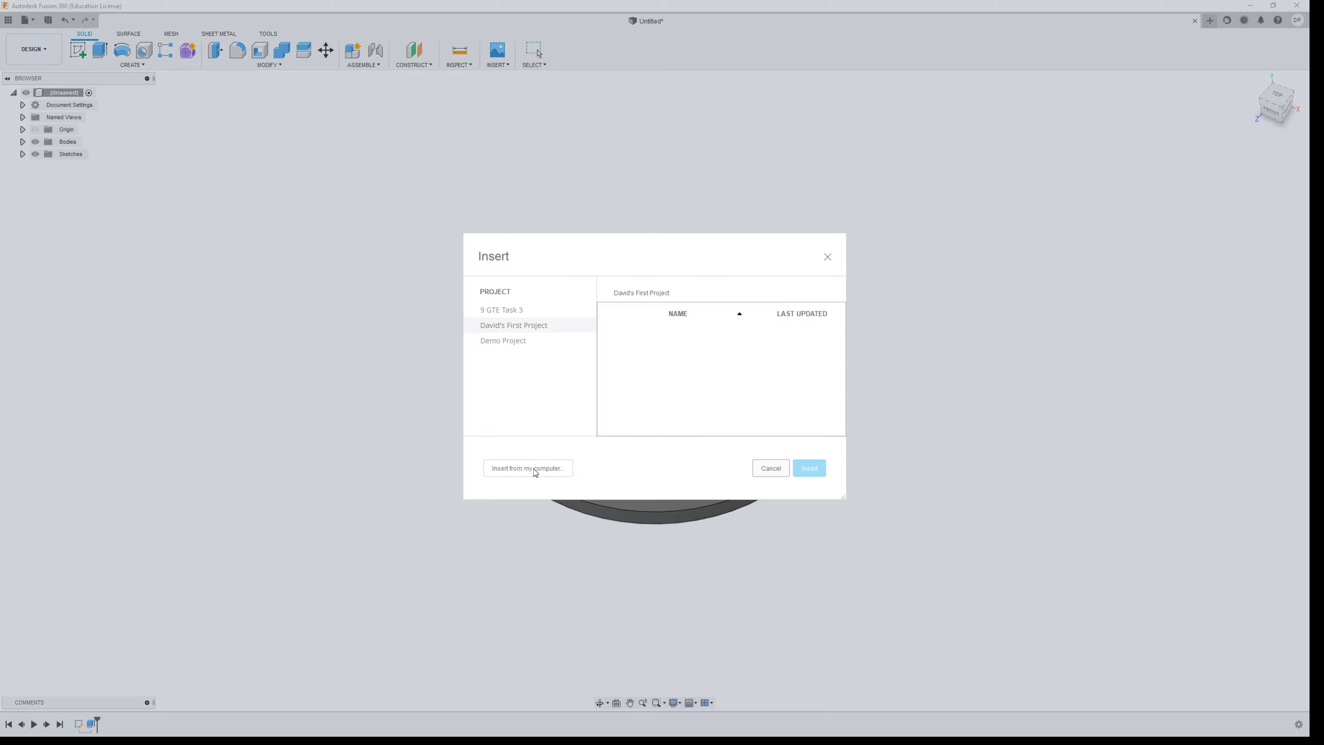
left_click(534, 470)
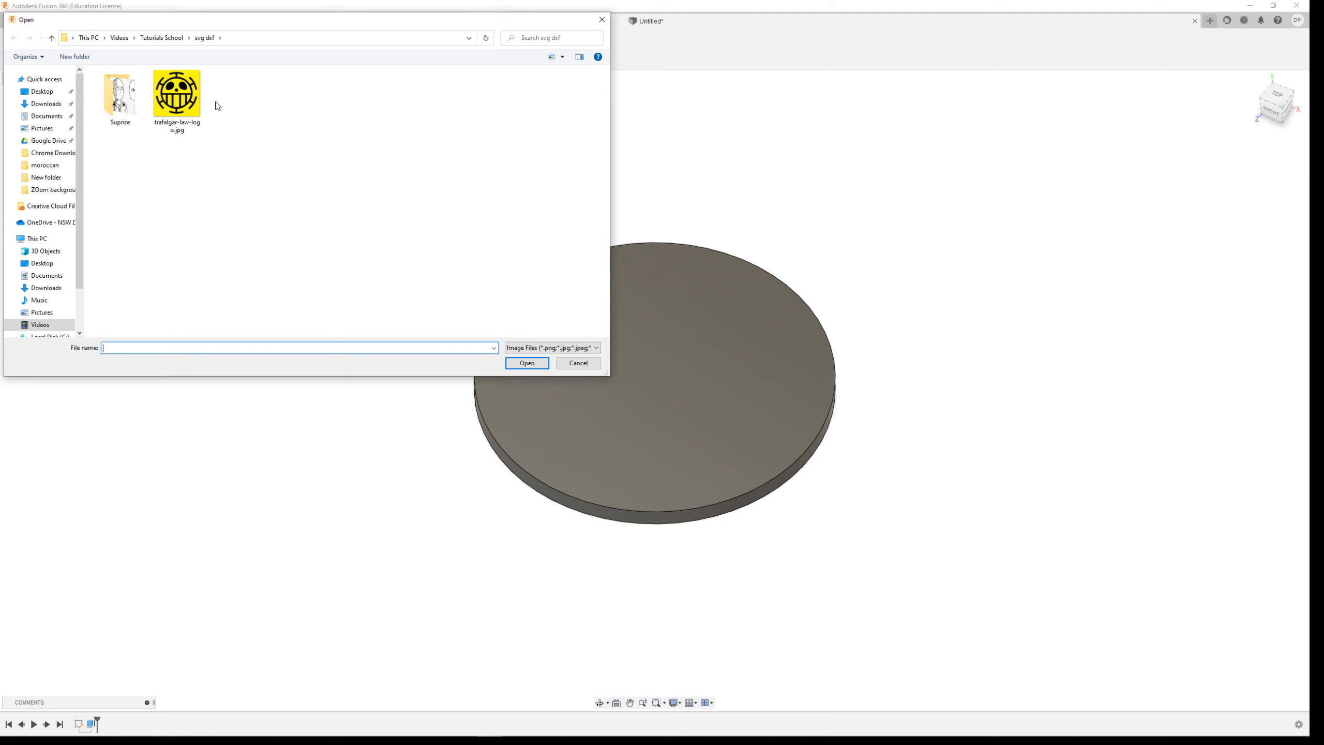
double_click(180, 99)
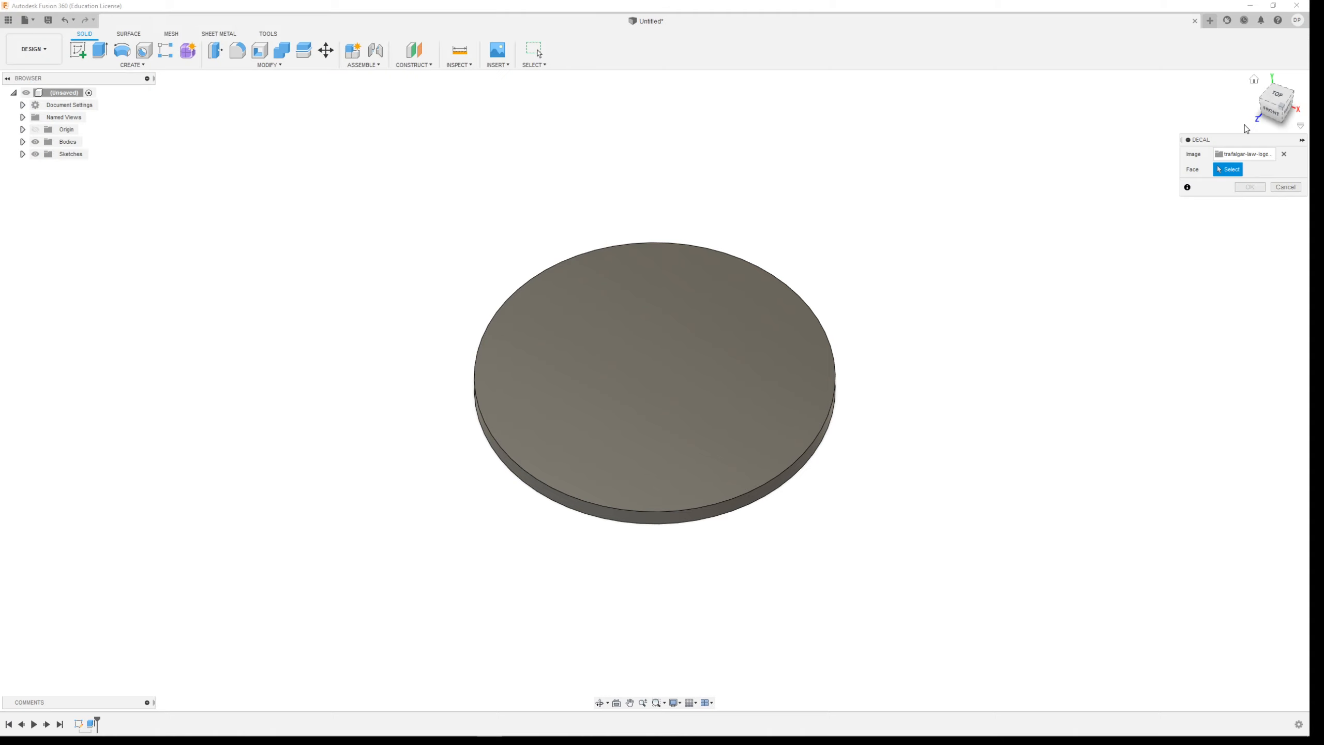
left_click(734, 322)
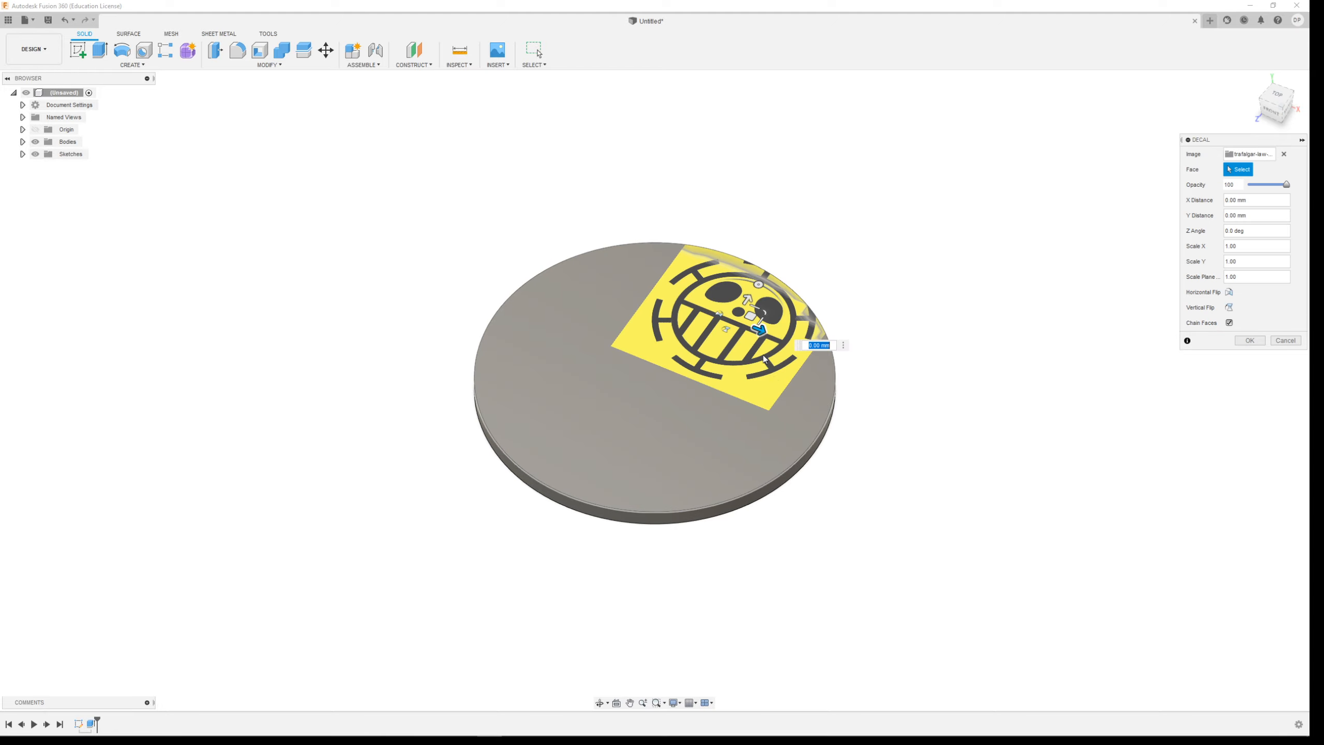
Move the decal to the middle of the disc and enlarge it to cover the top face
left_click_drag(738, 313, 613, 278)
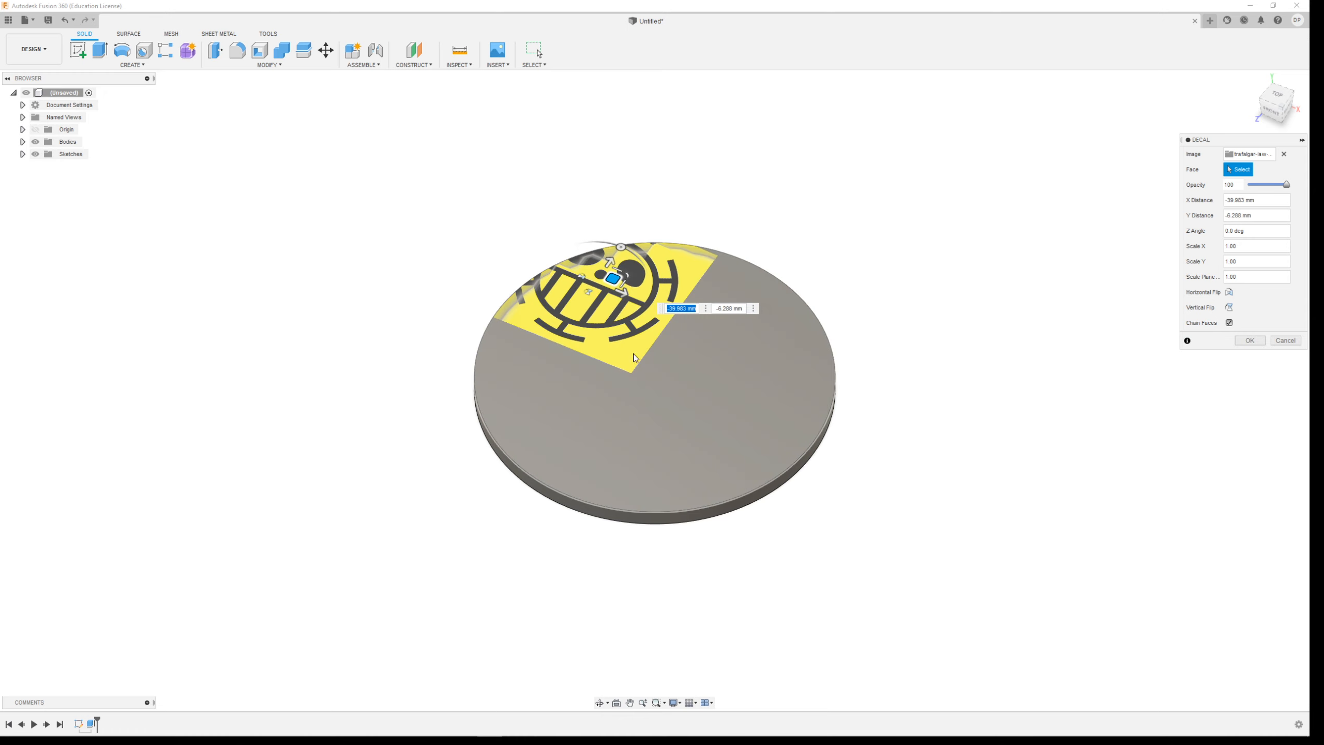
left_click_drag(613, 287, 671, 380)
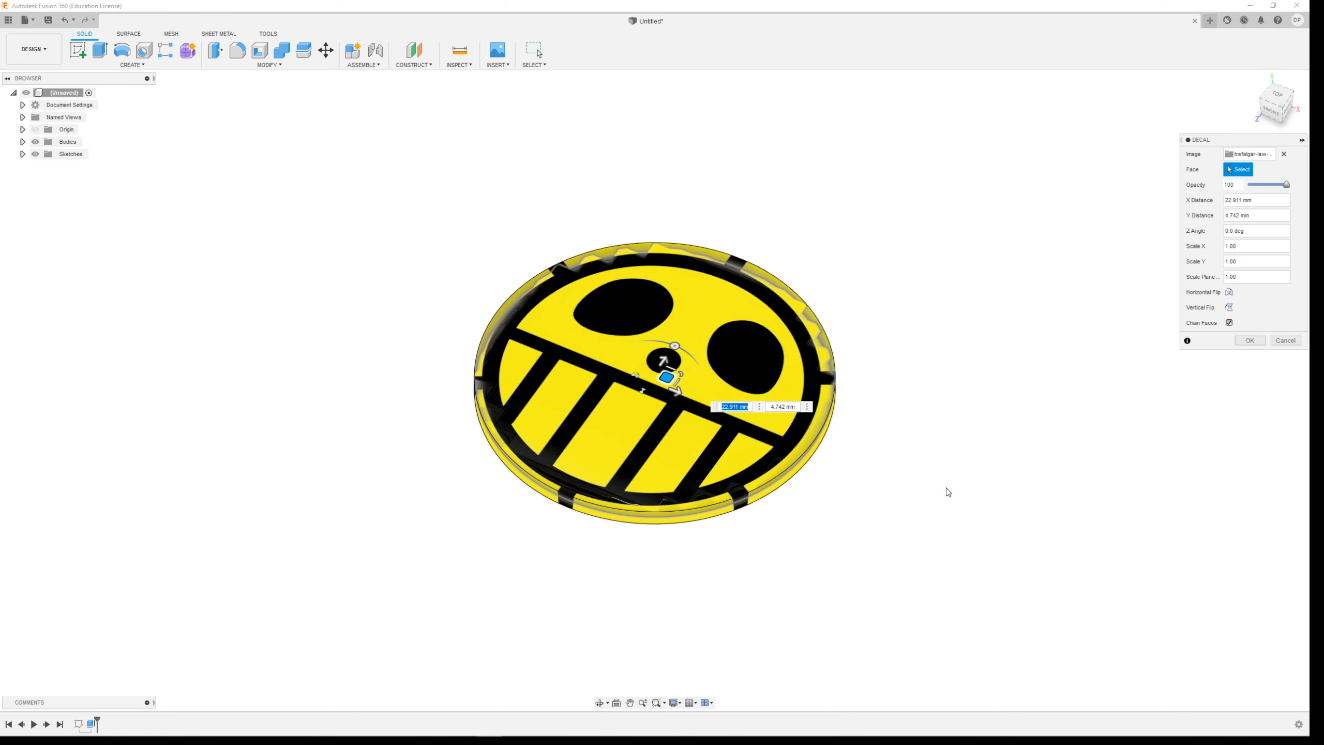
Turn off Chain Faces so the decal stays off the disc's rim and underside
middle_click_drag(1022, 529, 1053, 456, "shift")
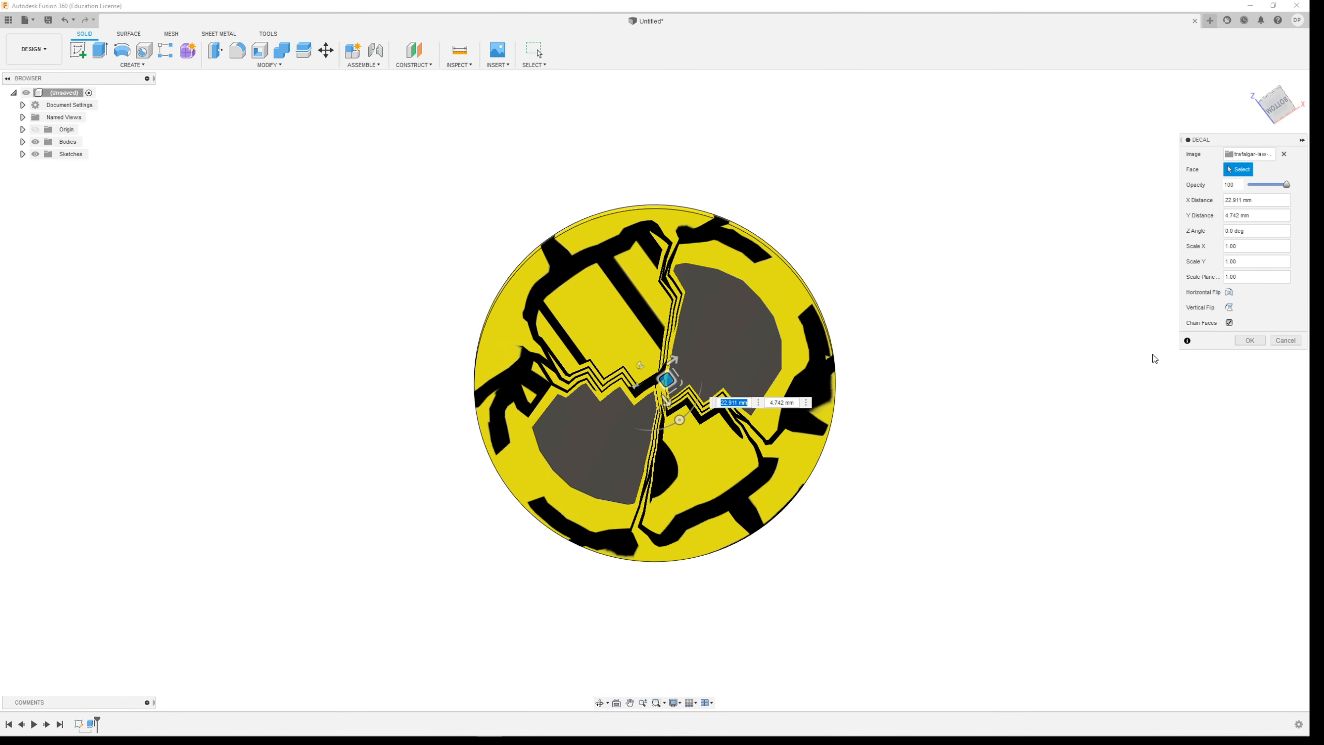
middle_click_drag(1007, 289, 990, 318, "shift")
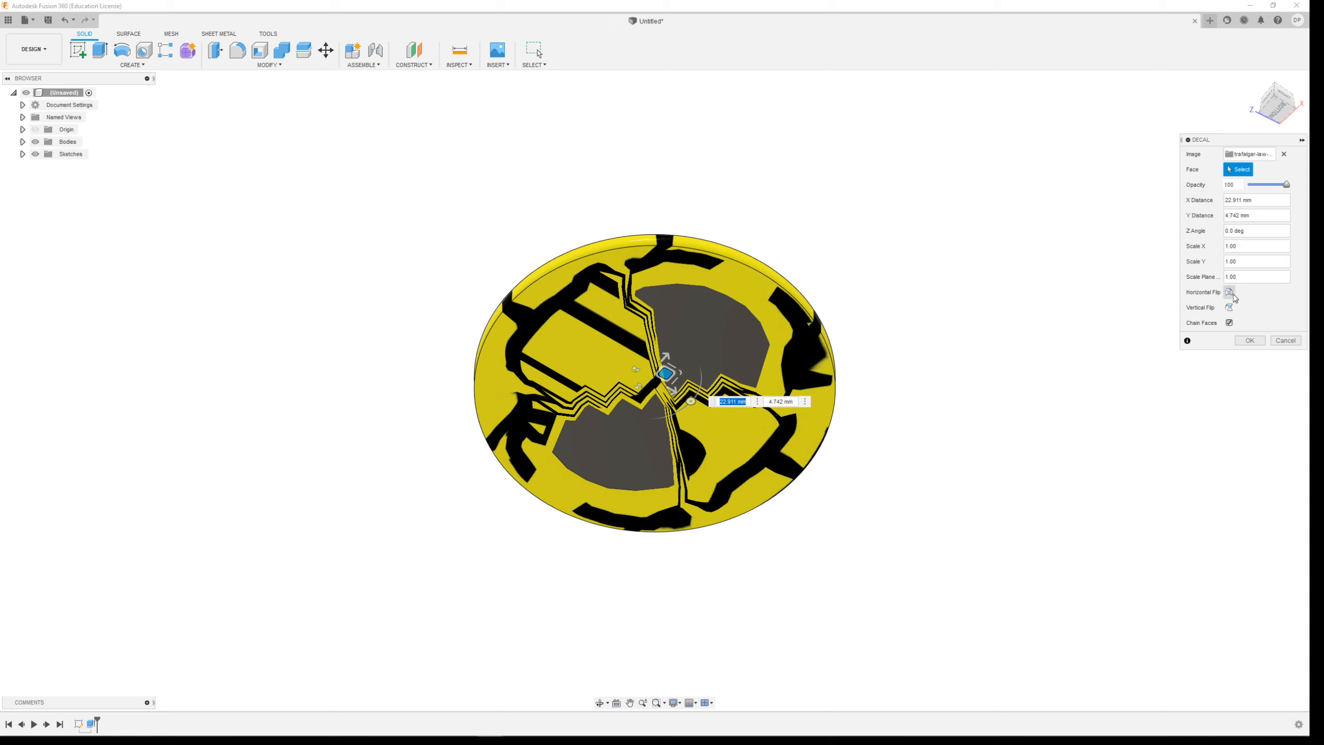
left_click(1230, 323)
Scale the decal down to about 0.783 so the whole logo fits on the top face
middle_click_drag(951, 286, 958, 400, "shift")
middle_click_drag(927, 339, 939, 391, "shift")
scroll(786, 424, "down", 3)
scroll(678, 476, "up", 5)
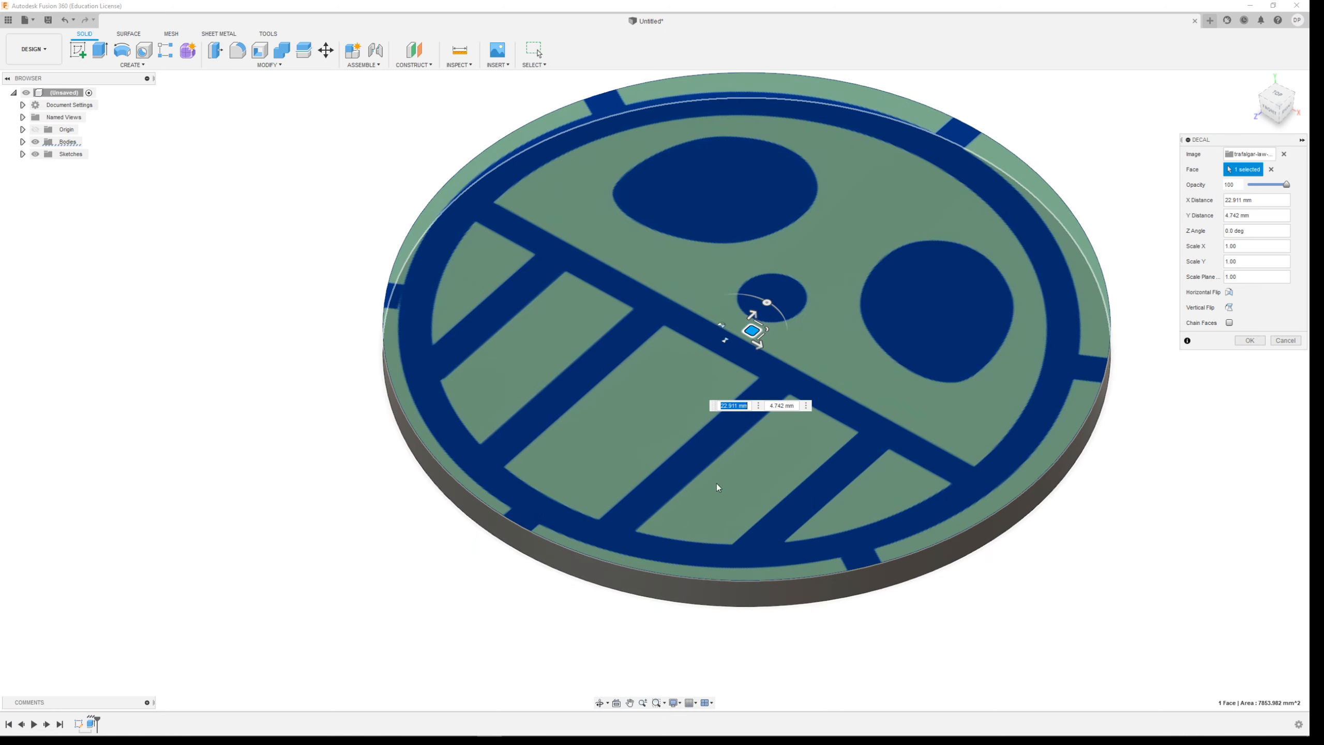
left_click_drag(769, 328, 759, 331)
Re-enable Chain Faces to examine how the decal wraps around the rim and underside, and turn the option off again
middle_click_drag(759, 331, 1001, 483, "shift")
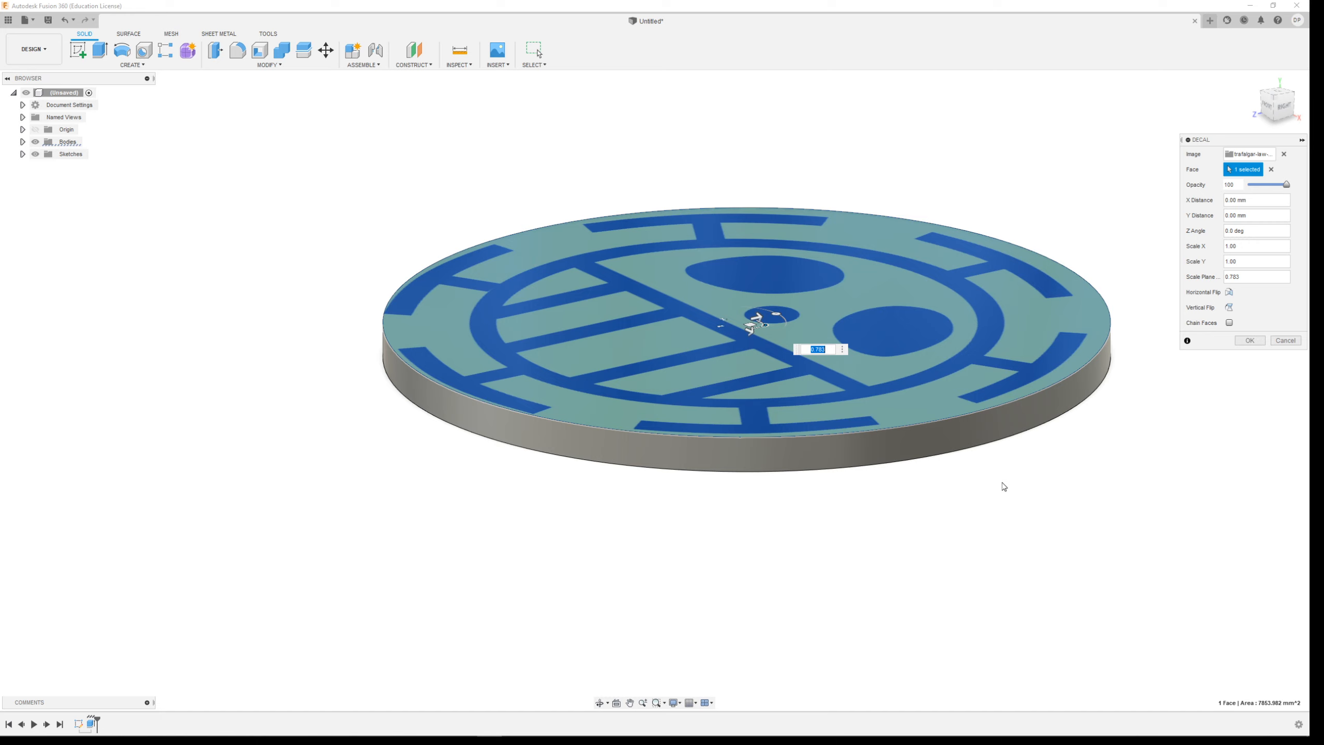
left_click(1230, 322)
middle_click_drag(1041, 514, 1006, 424, "shift")
scroll(885, 433, "down", 3)
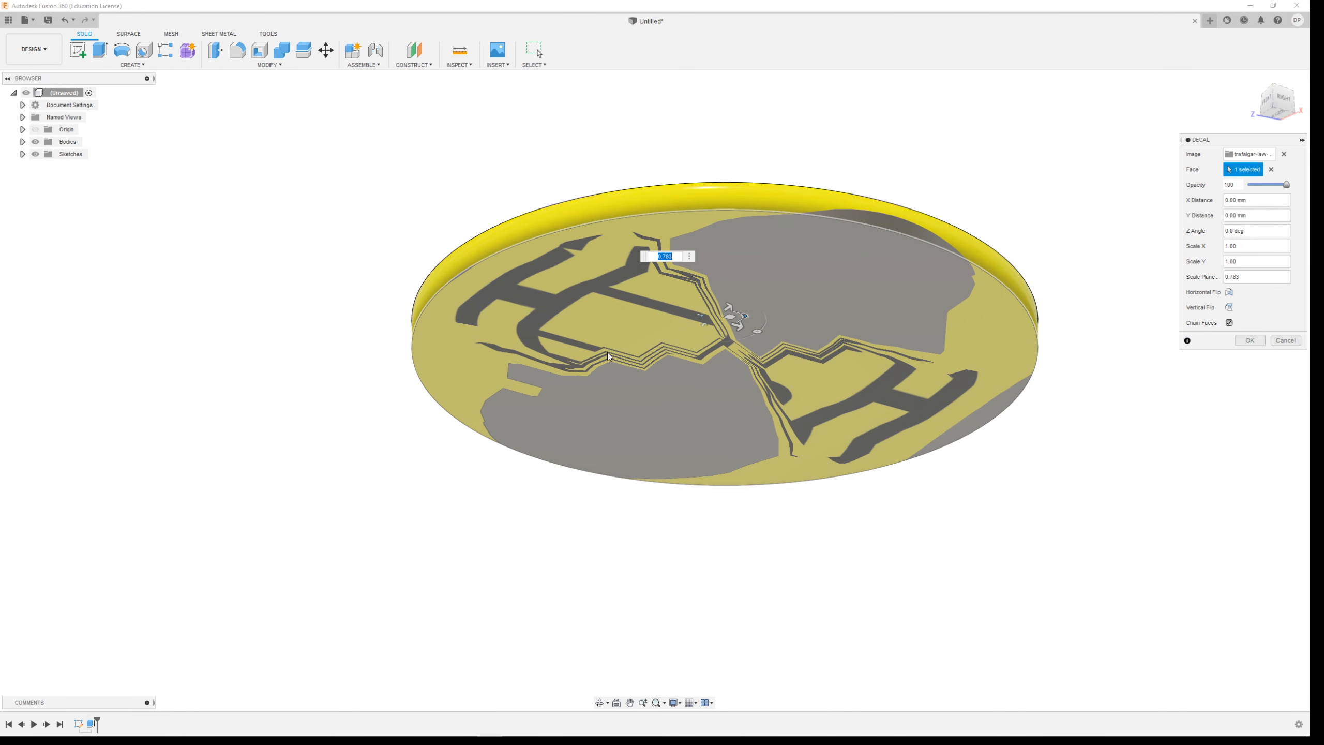
middle_click_drag(724, 392, 760, 456, "shift")
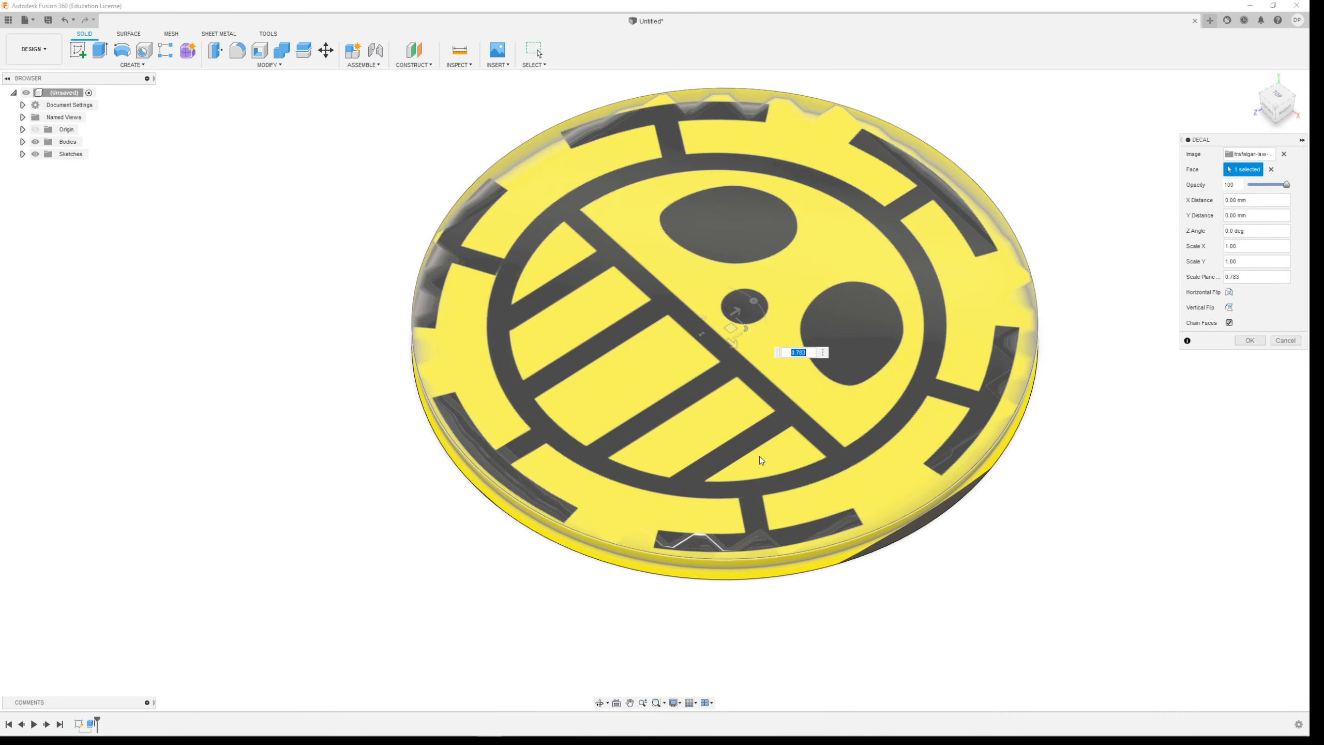
scroll(932, 559, "up", 1)
scroll(928, 558, "down", 4)
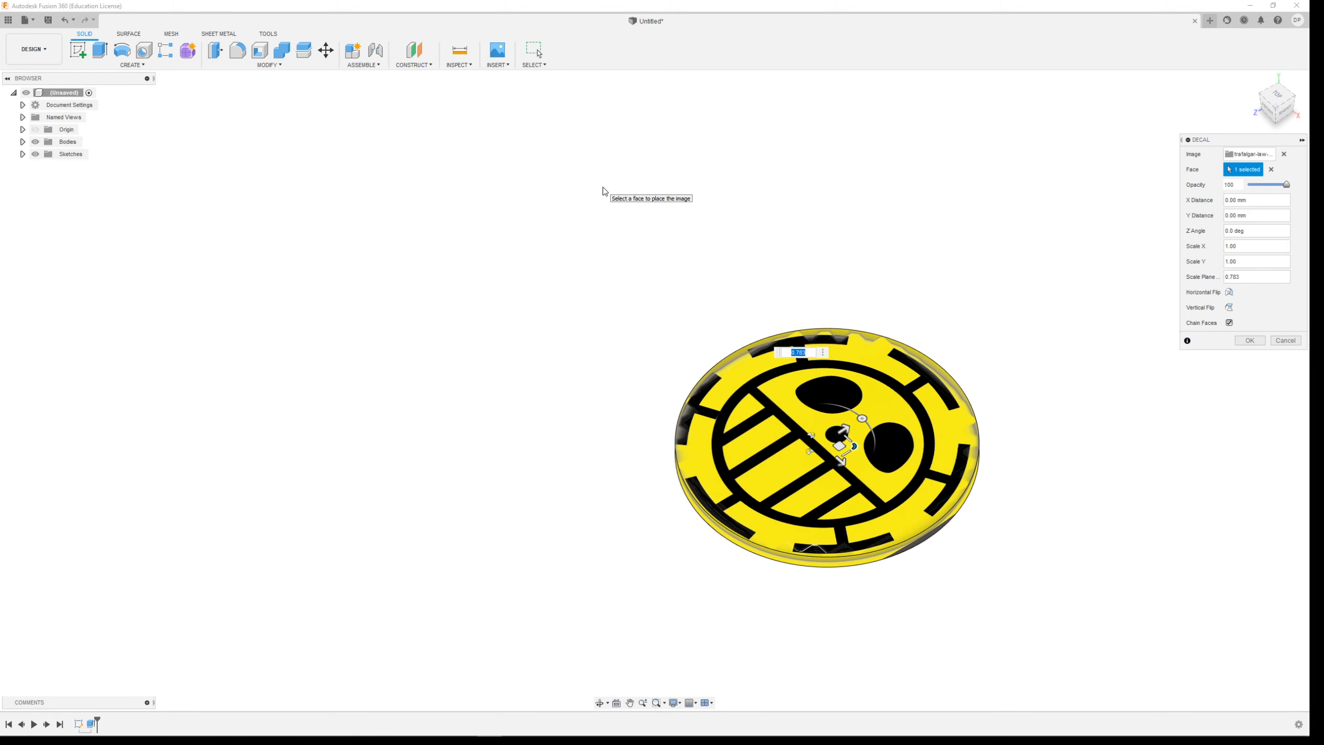
middle_click_drag(992, 432, 1036, 448, "shift")
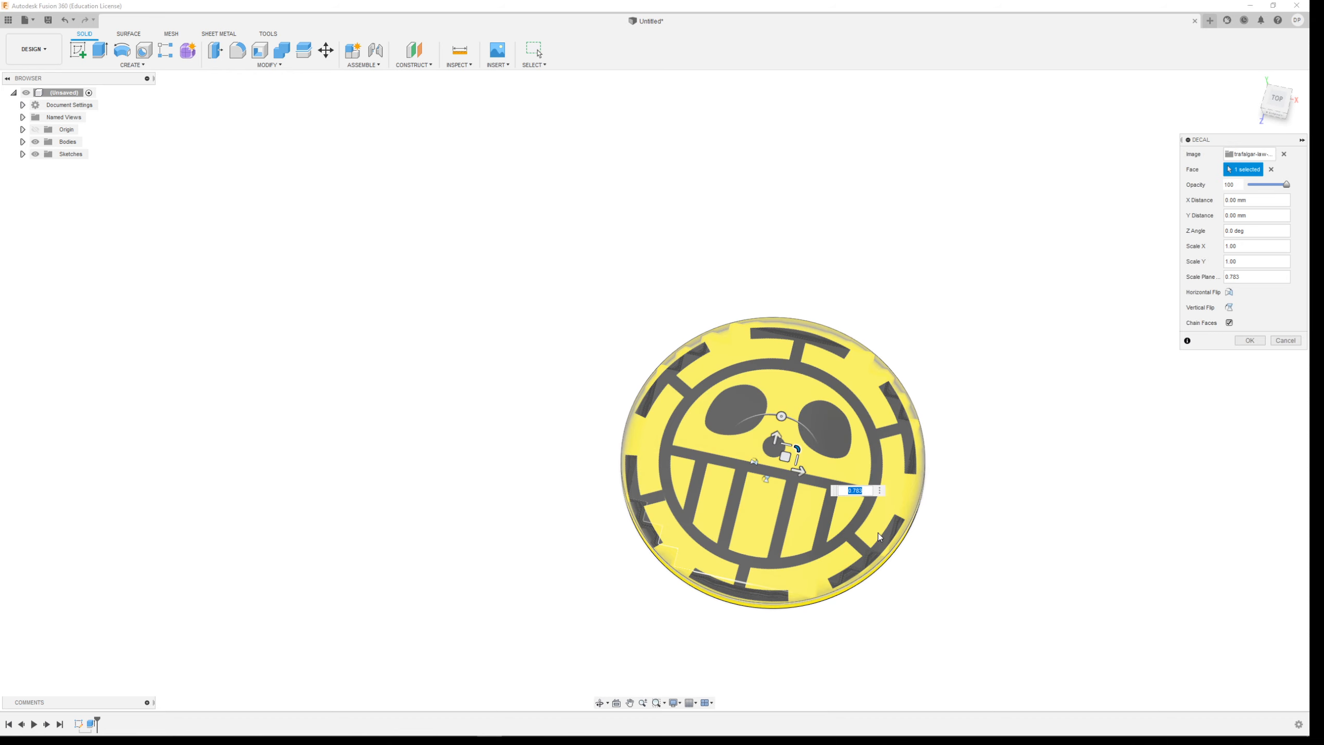
left_click(1229, 324)
Shift the decal about -0.1 mm in X and 1.6 mm in Y to centre it, and finish the decal
middle_click_drag(989, 598, 965, 583, "shift")
left_click_drag(802, 447, 801, 439)
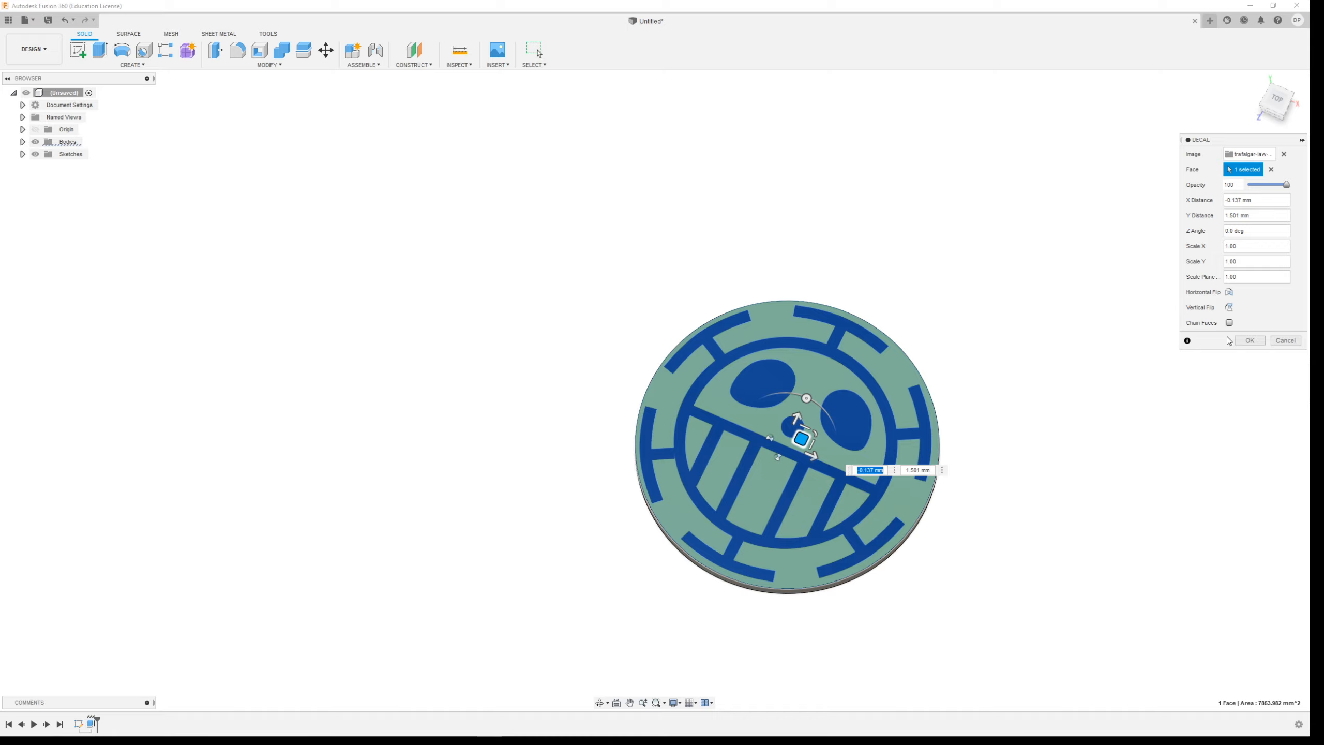
left_click(1249, 340)
mouse_move(1035, 541)
middle_mouse_down("shift")
mouse_move(996, 488)
mouse_move(1056, 553)
middle_mouse_up("shift")
scroll(761, 491, "up", 5)
scroll(521, 542, "down", 6)
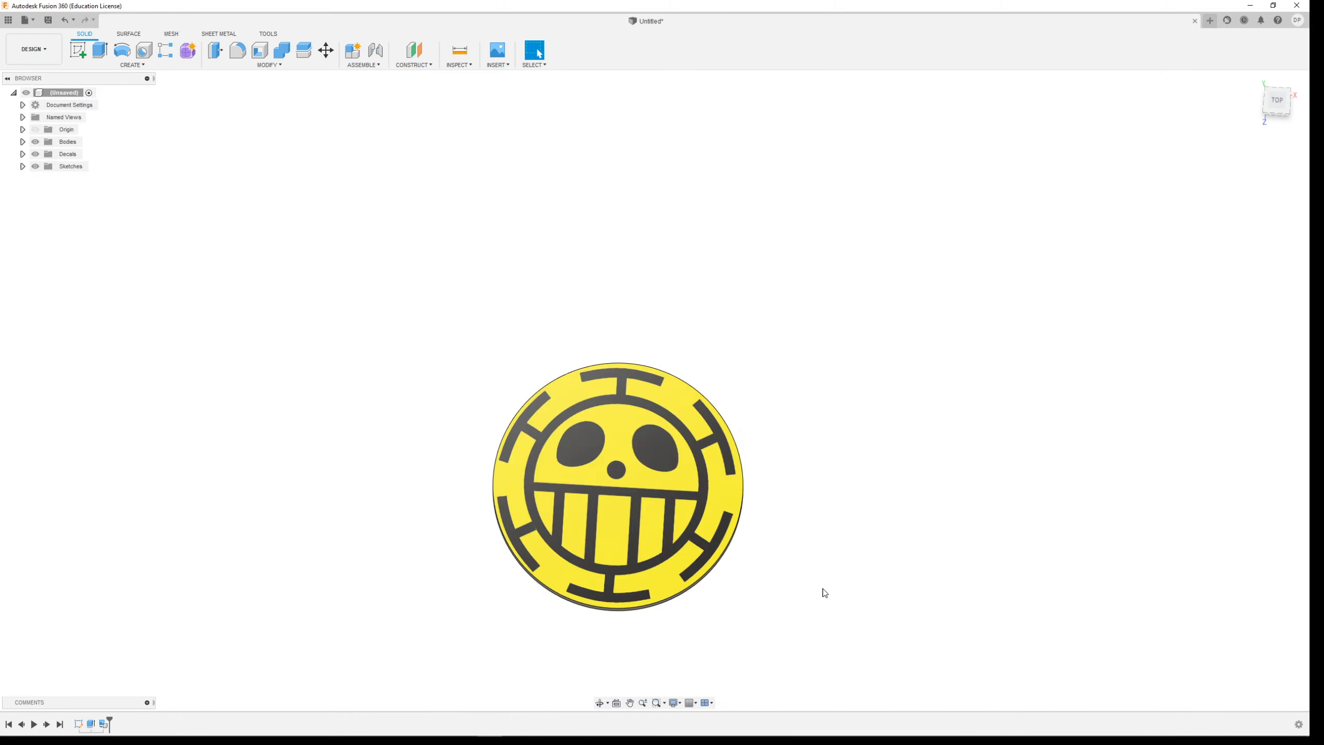
middle_click_drag(824, 594, 759, 574, "shift")
scroll(857, 459, "down", 2)
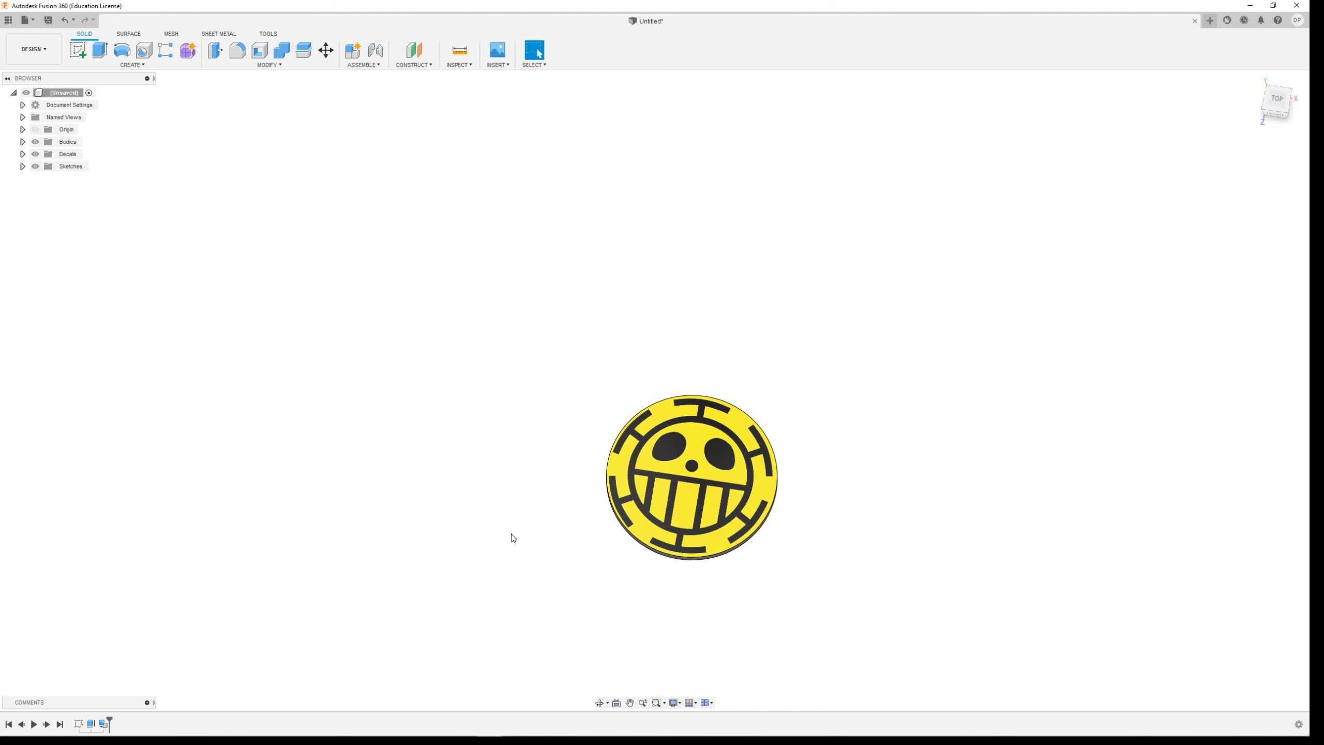
scroll(429, 479, "up", 1)
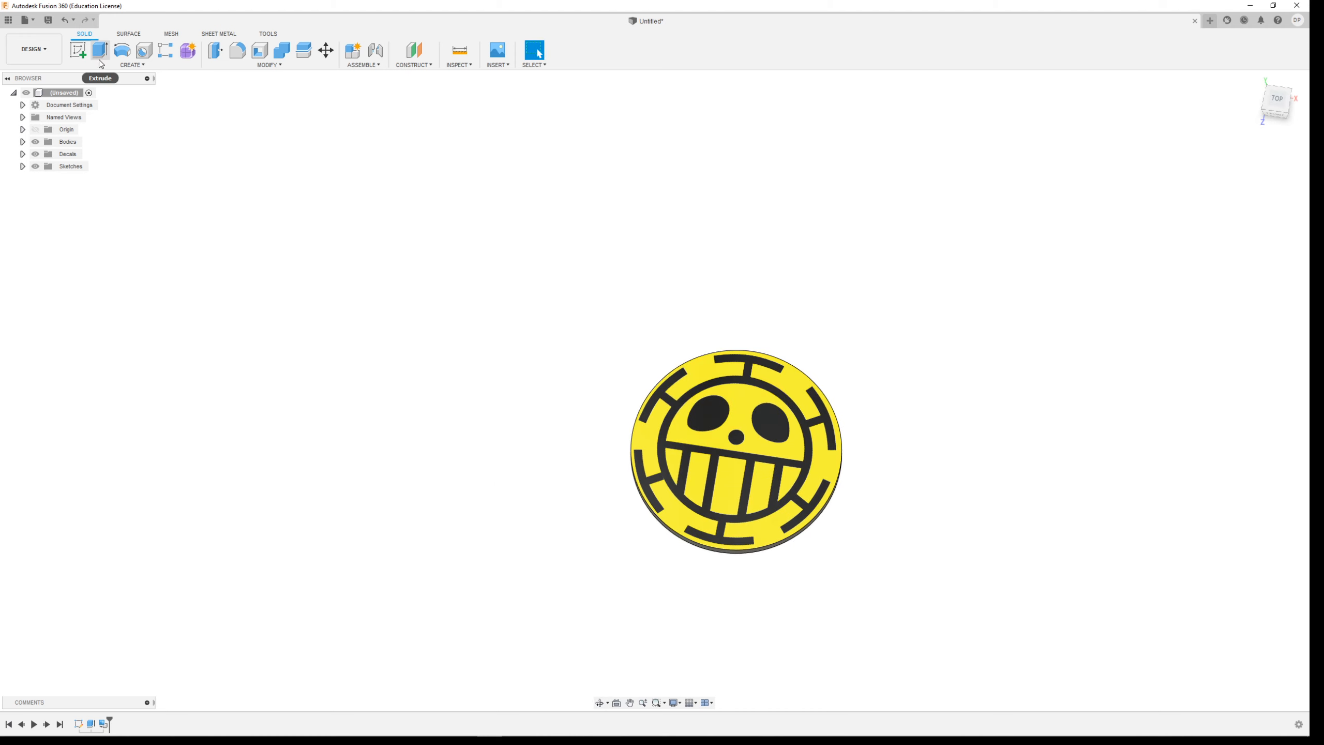
Hide the disc body and start a new sketch on the horizontal origin plane
left_click(78, 51)
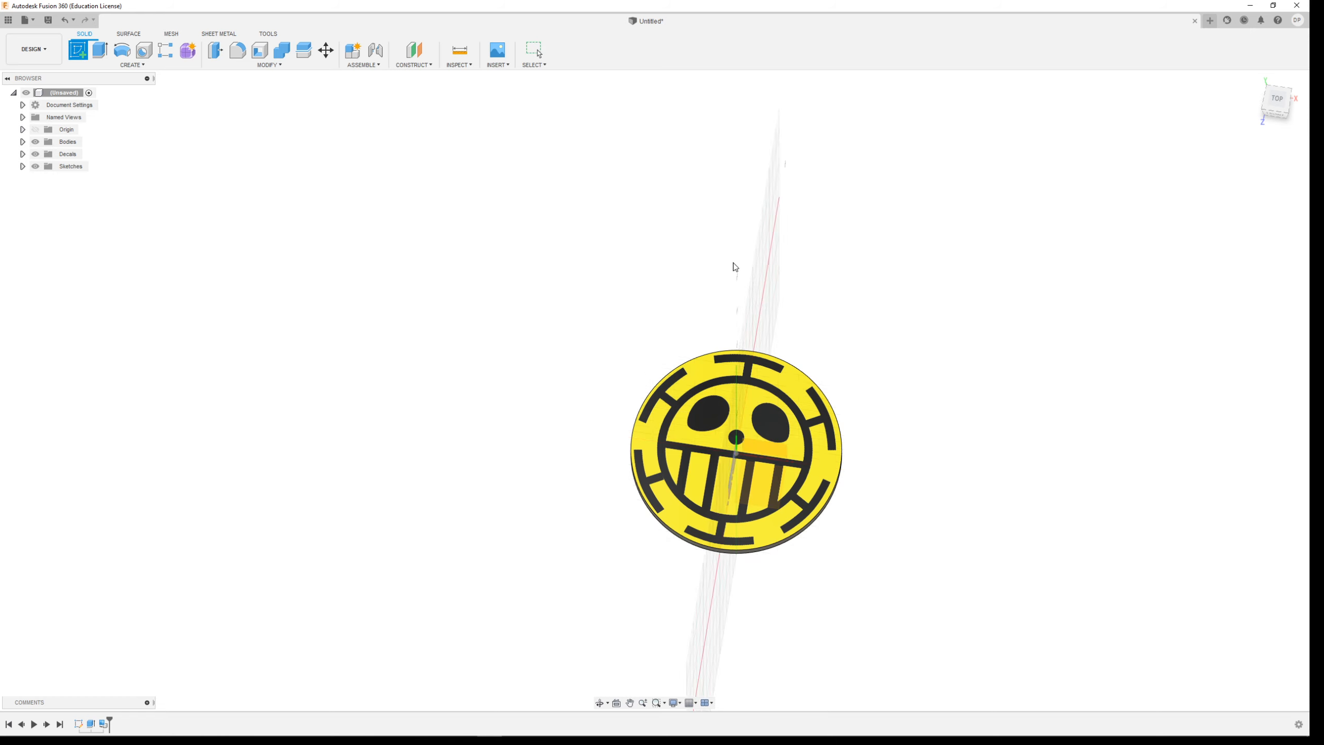
left_click(773, 473)
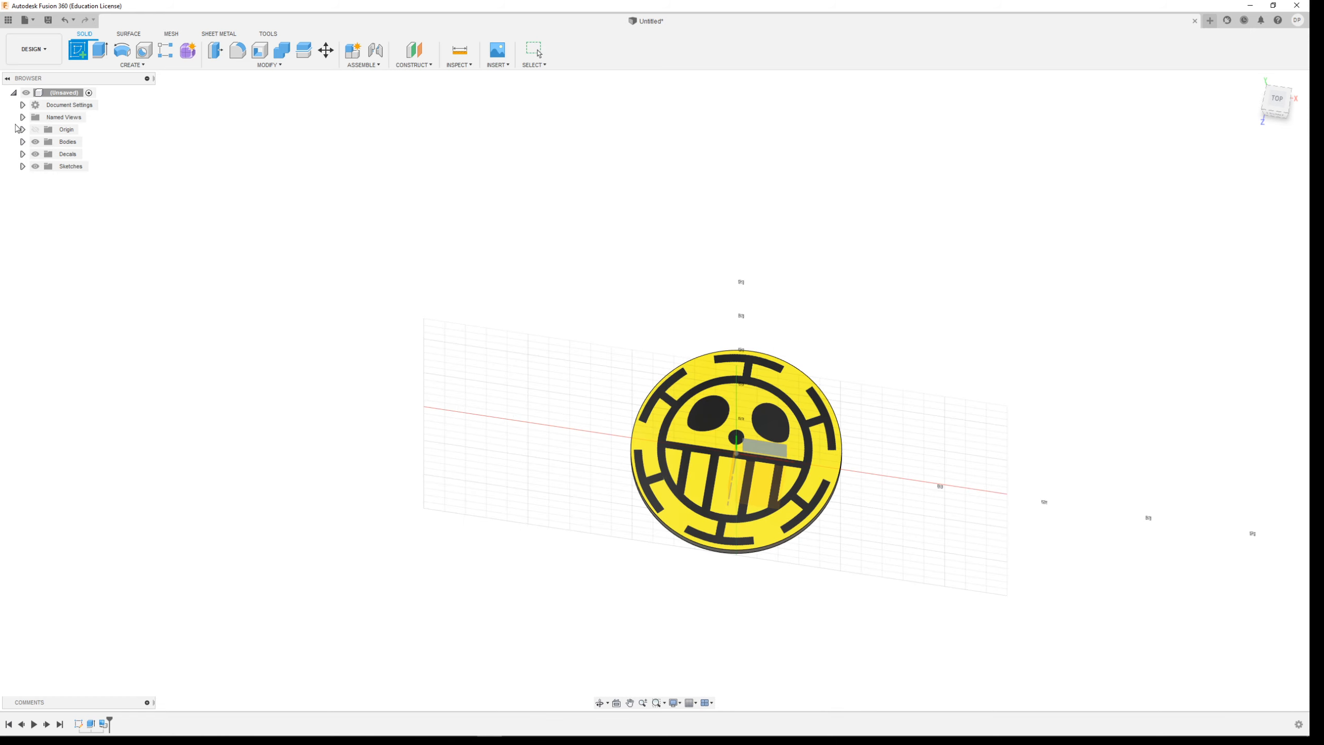
left_click(22, 142)
left_click(44, 154)
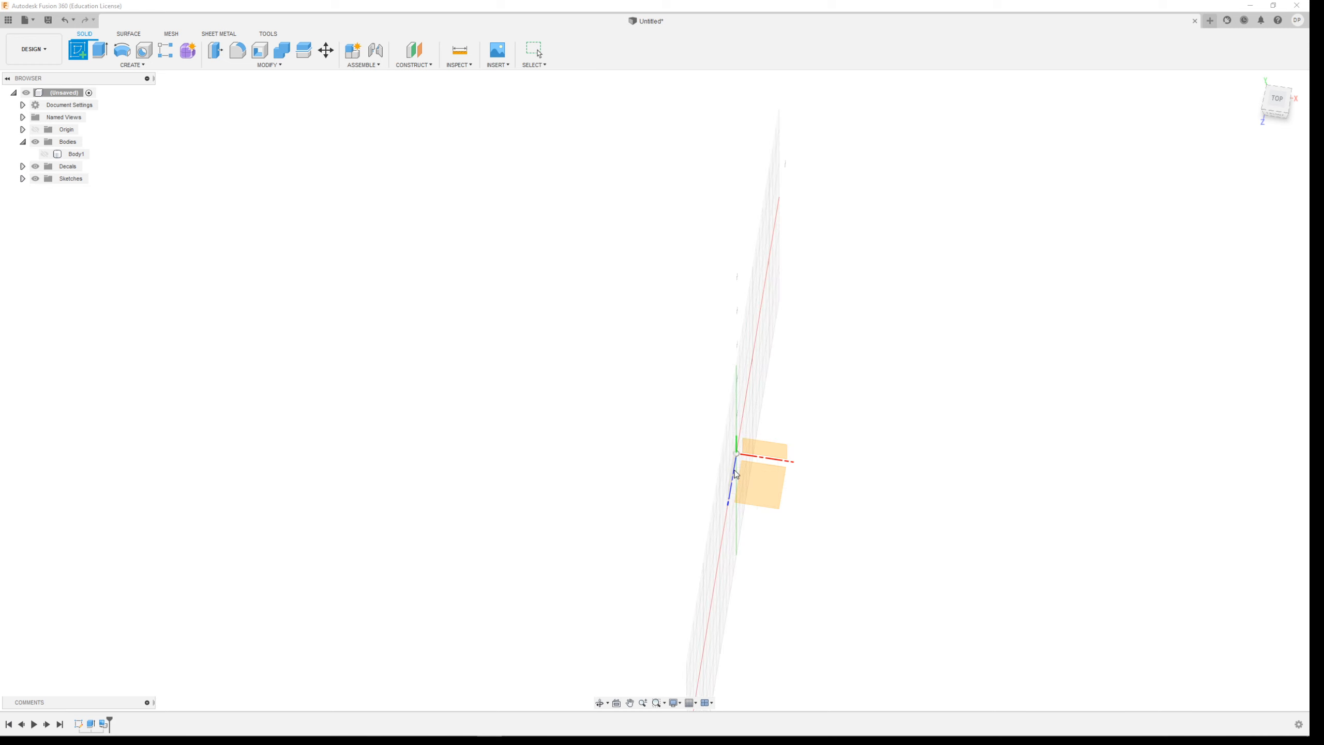
left_click(763, 482)
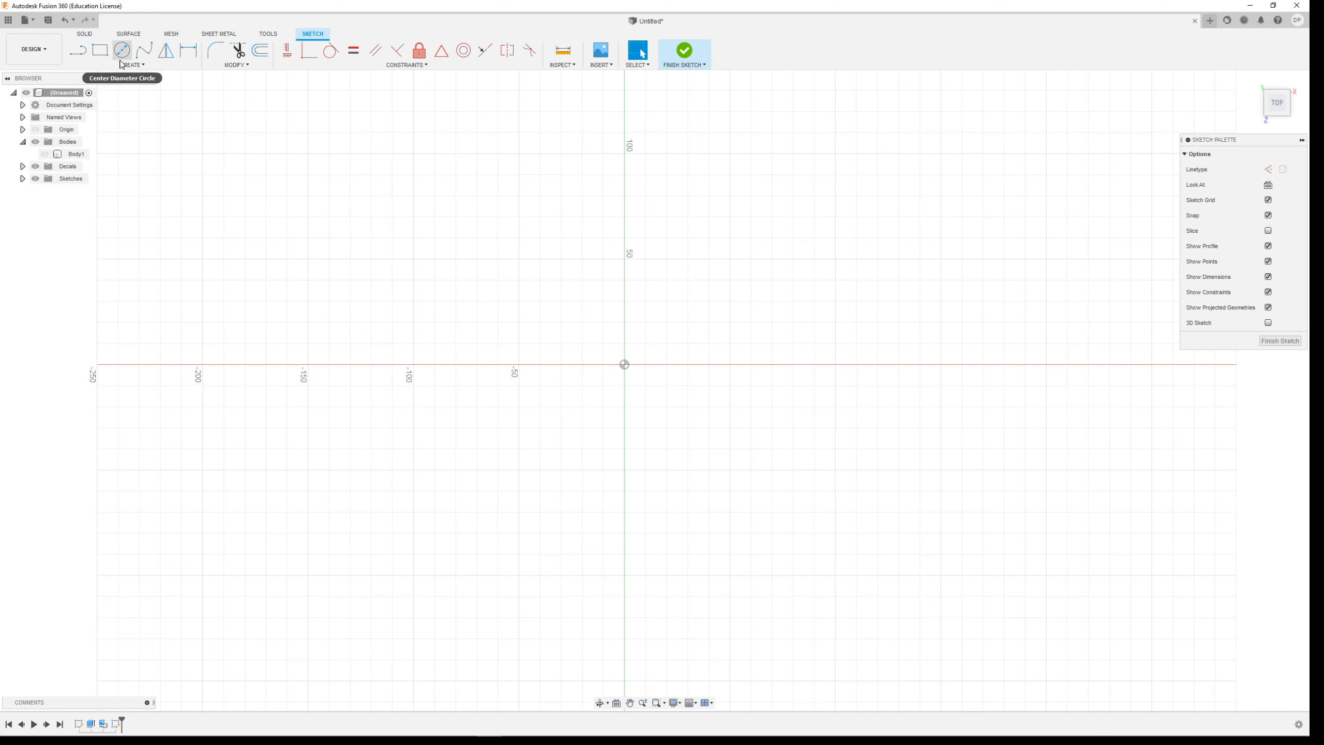
Sketch a six-sided inscribed polygon centred on the origin with a 50 mm radius, and finish the sketch
left_click(127, 64)
mouse_move(109, 122)
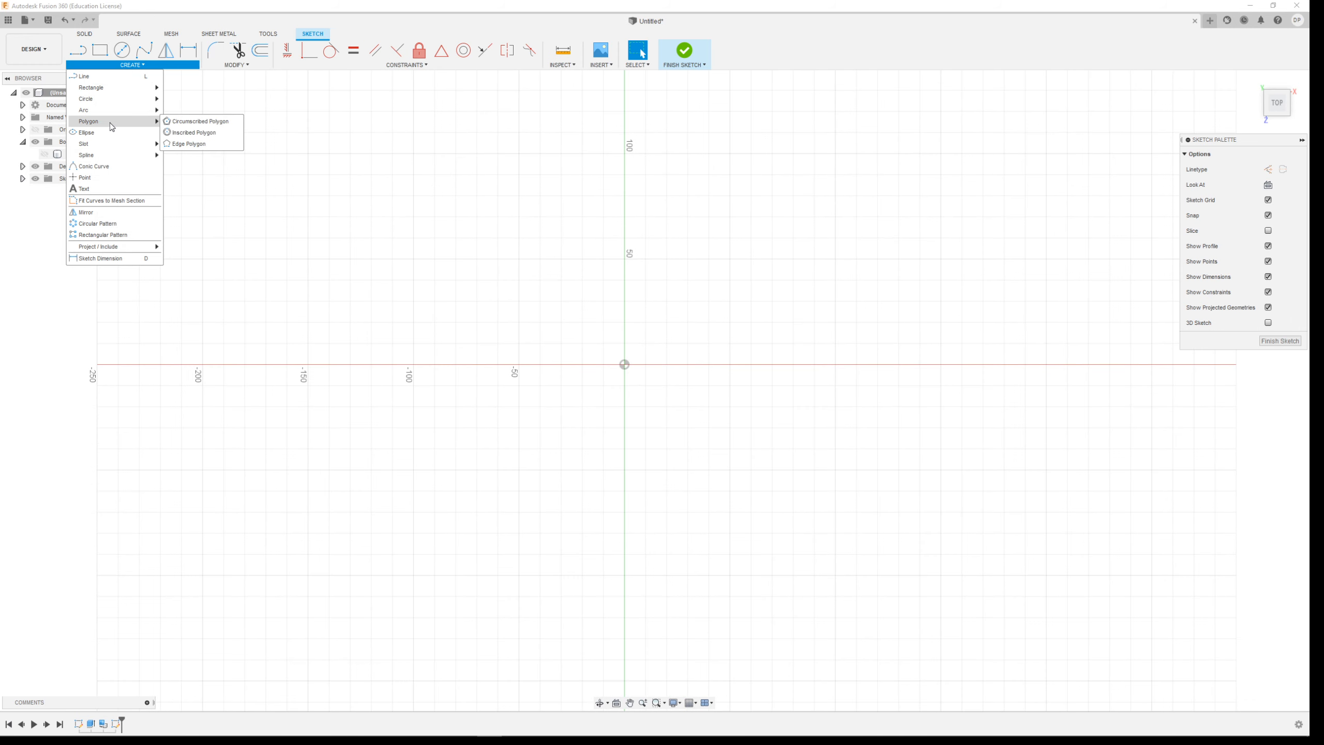
left_click(194, 133)
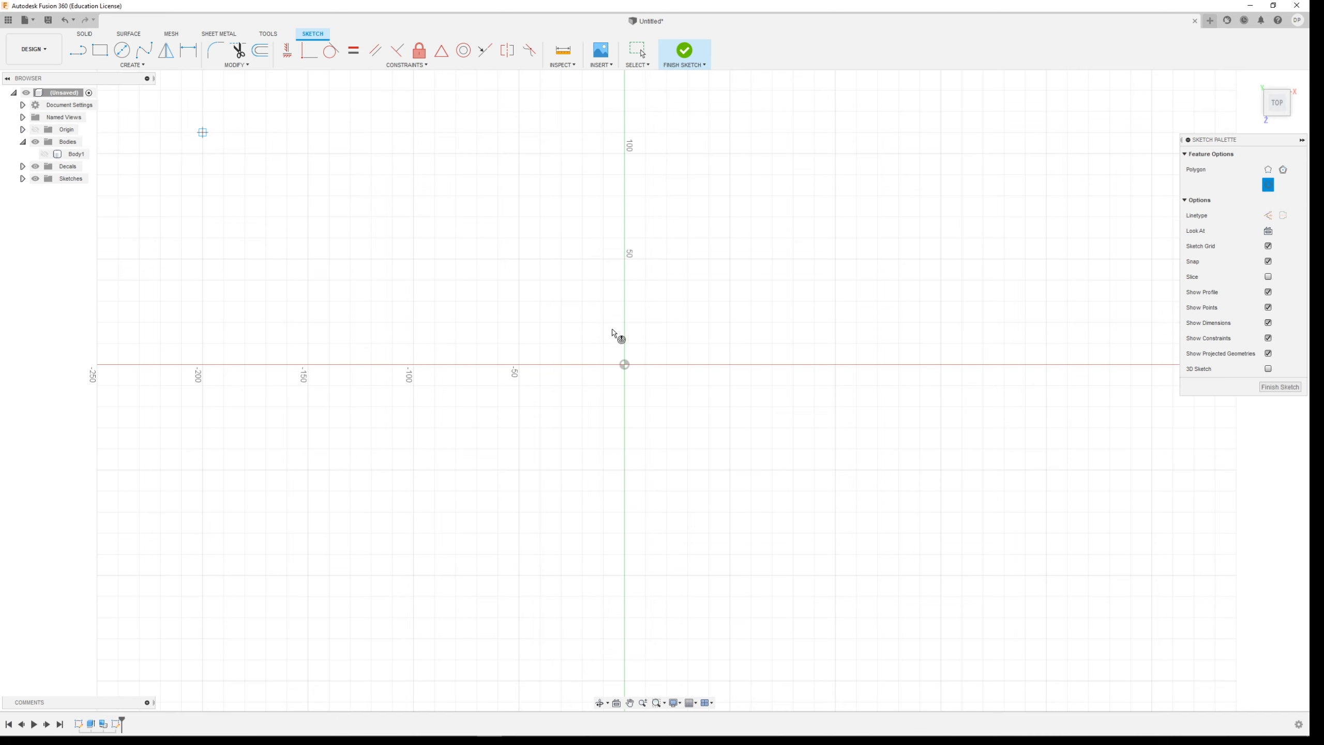
left_click(624, 364)
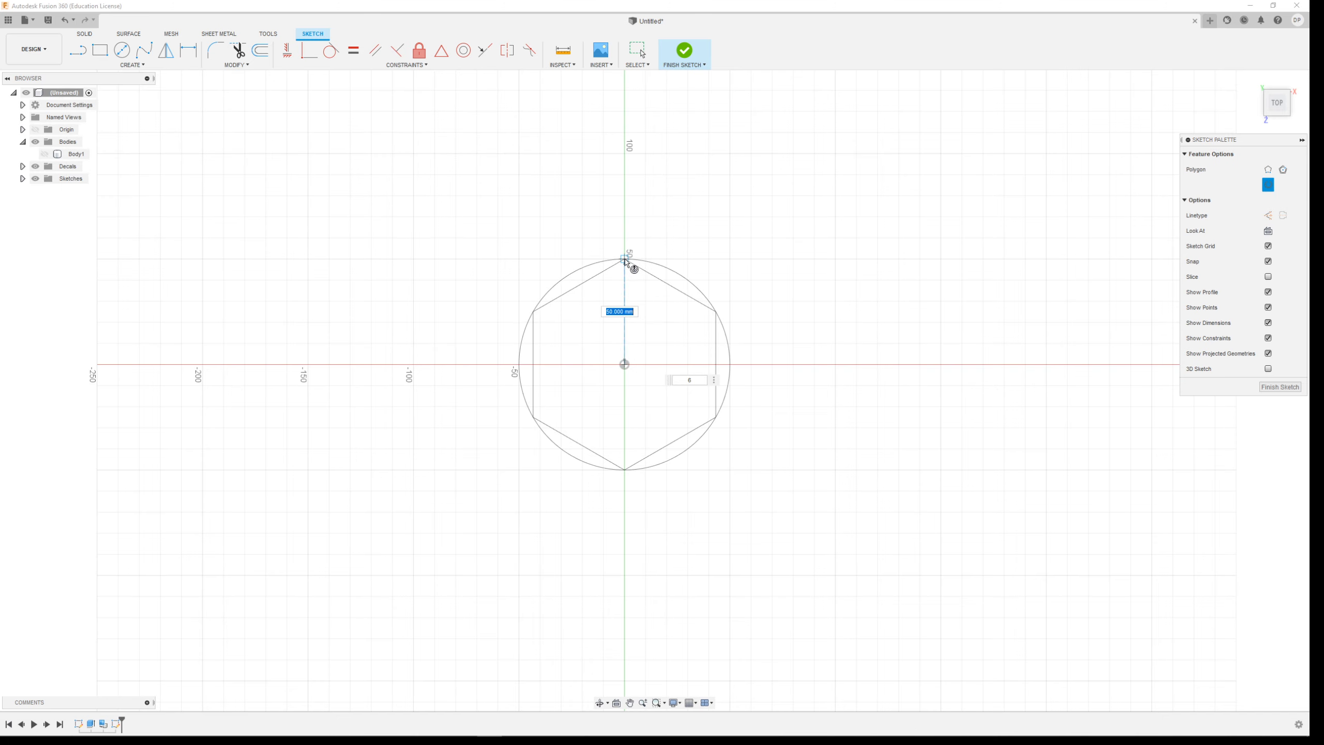
left_click(625, 263)
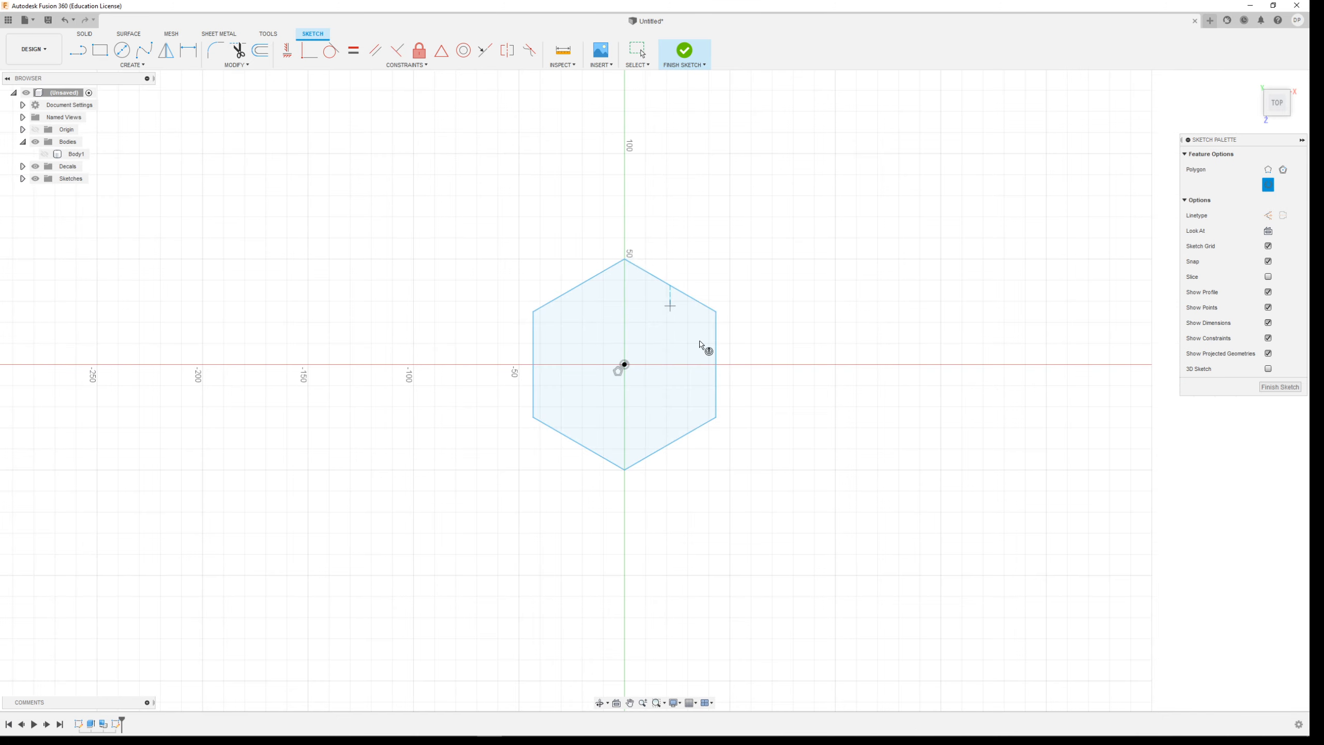
left_click(682, 50)
Extrude the hexagon -30 mm with a 55 degree taper angle as a new body
left_click(112, 50)
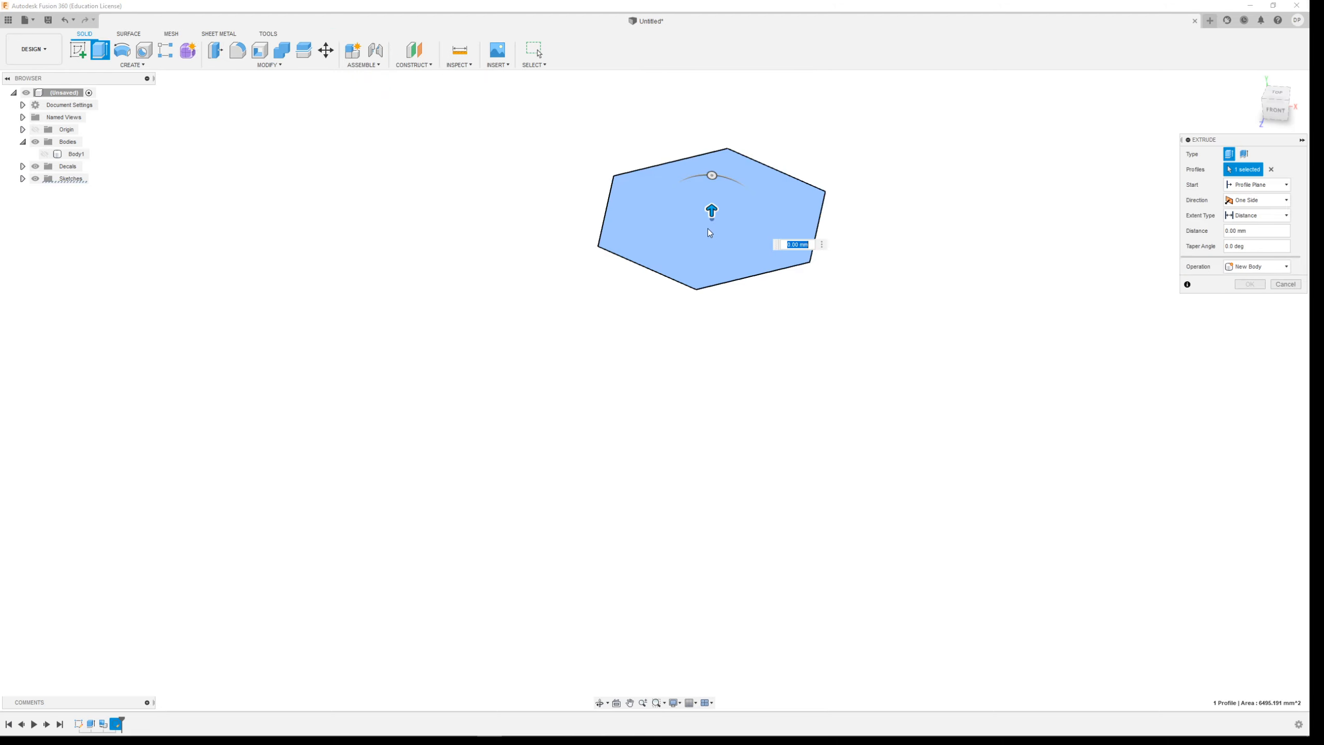
left_click_drag(711, 213, 669, 301)
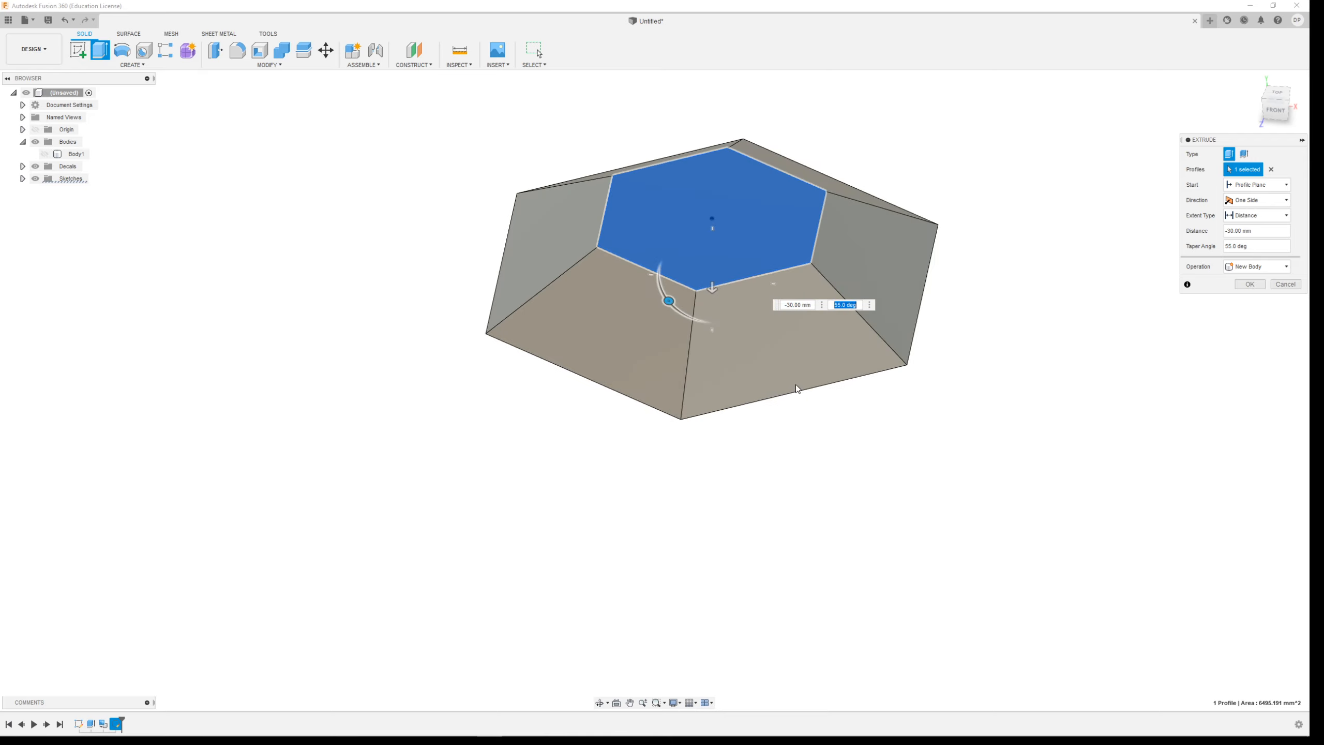
middle_click_drag(796, 386, 964, 434, "shift")
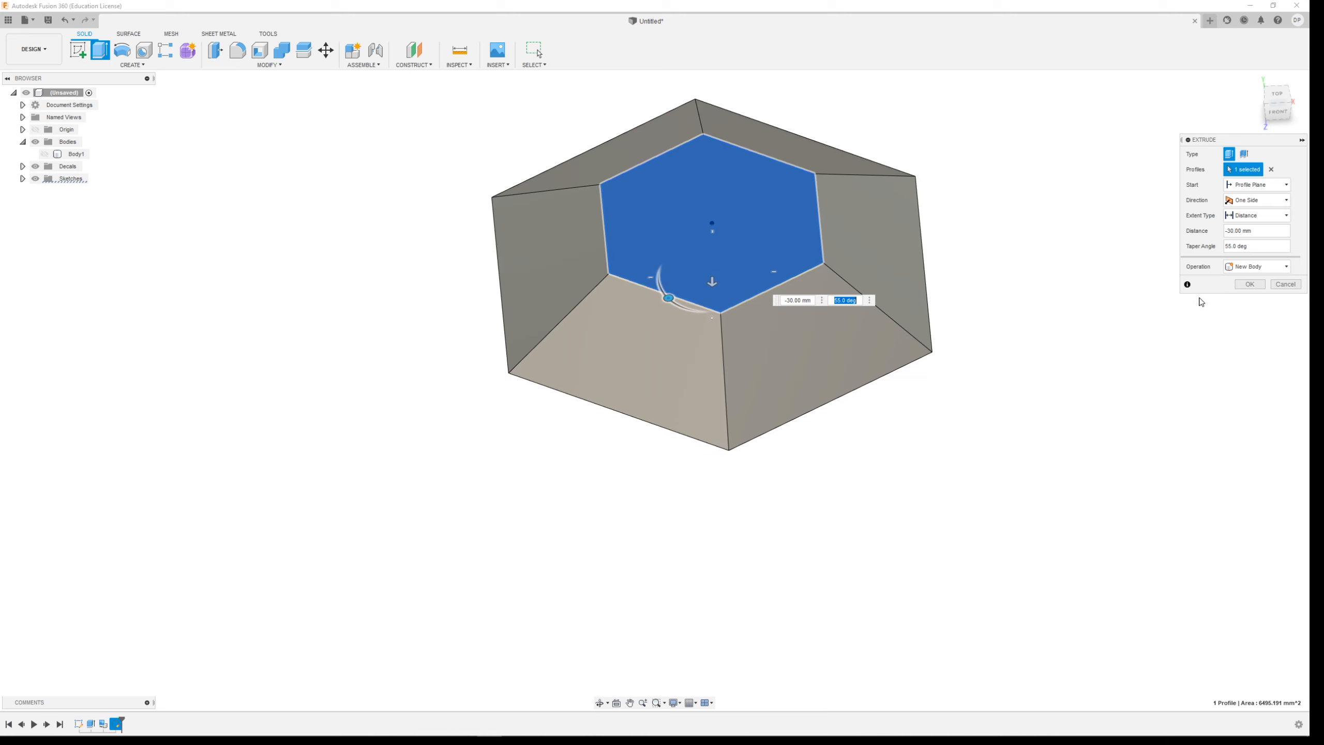
left_click(1250, 283)
Insert the image trafalgar-law-logo.jpg from the computer as a decal on the hexagonal body's flat top face
left_click(505, 66)
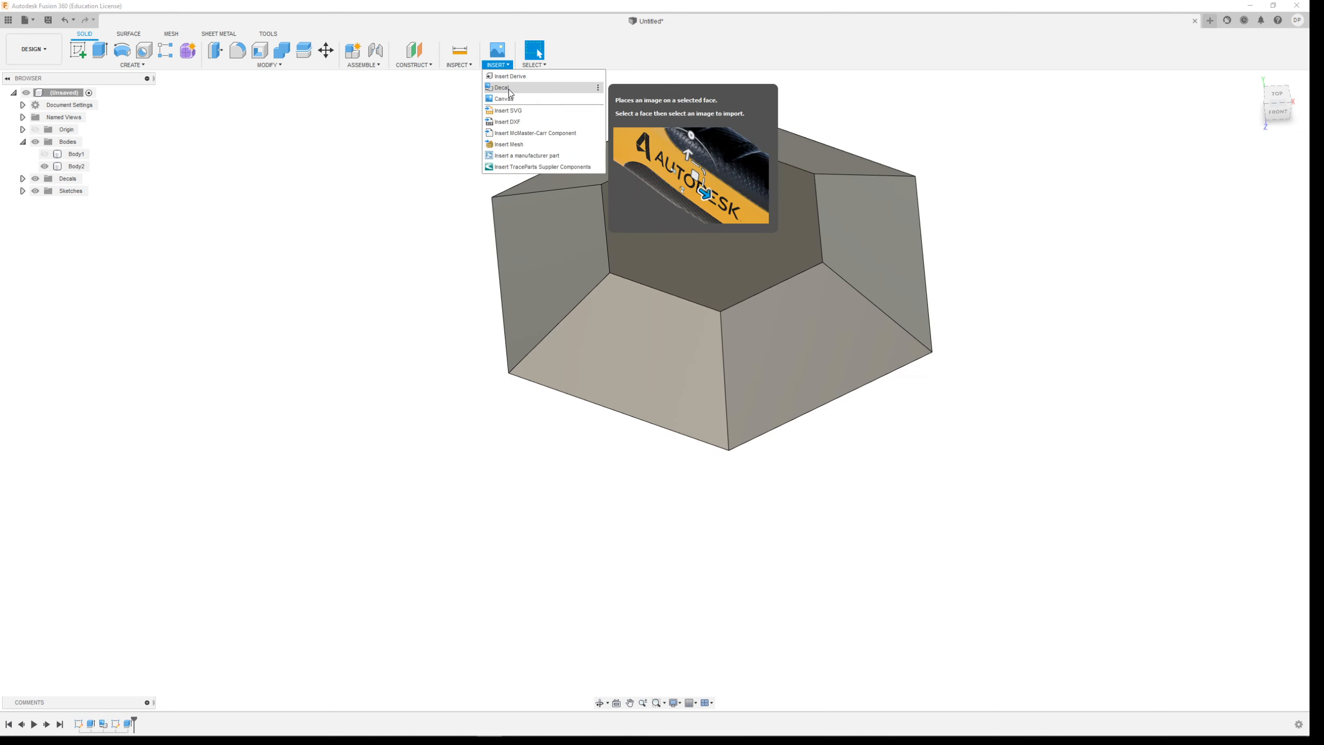
left_click(505, 87)
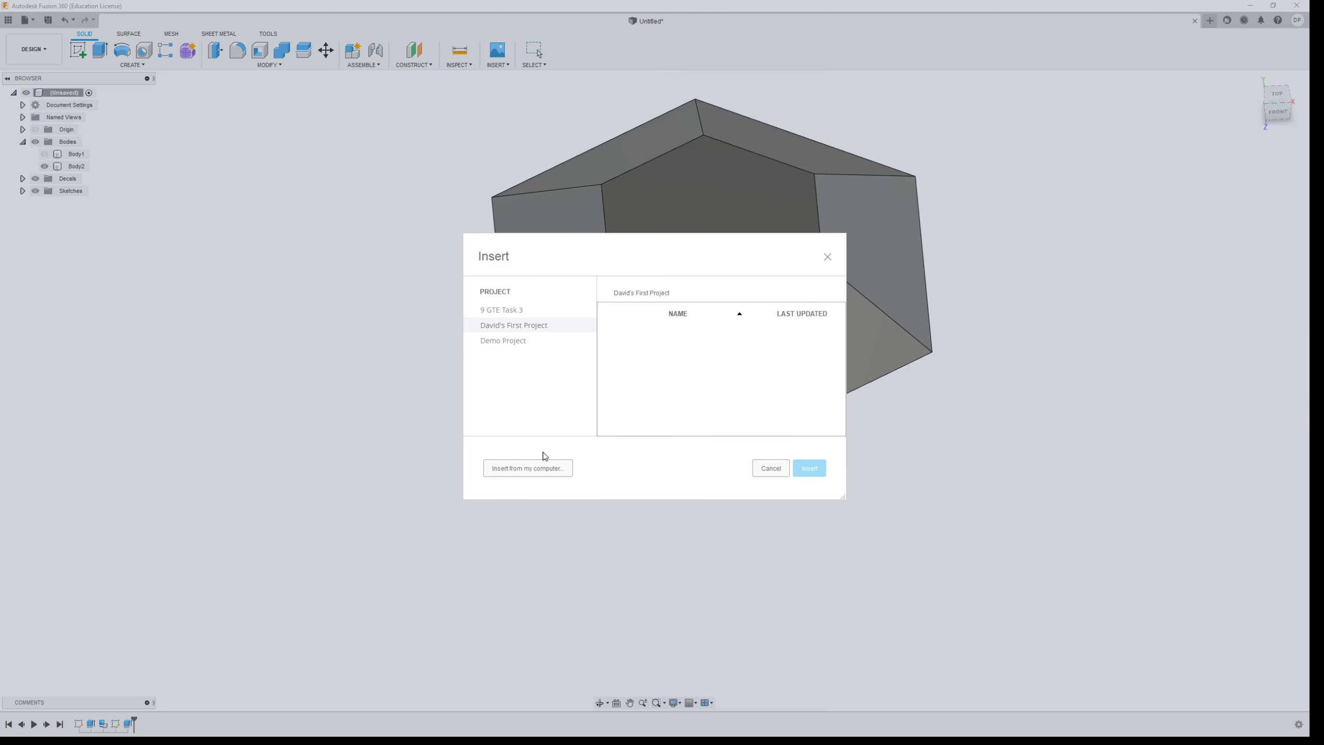
left_click(538, 468)
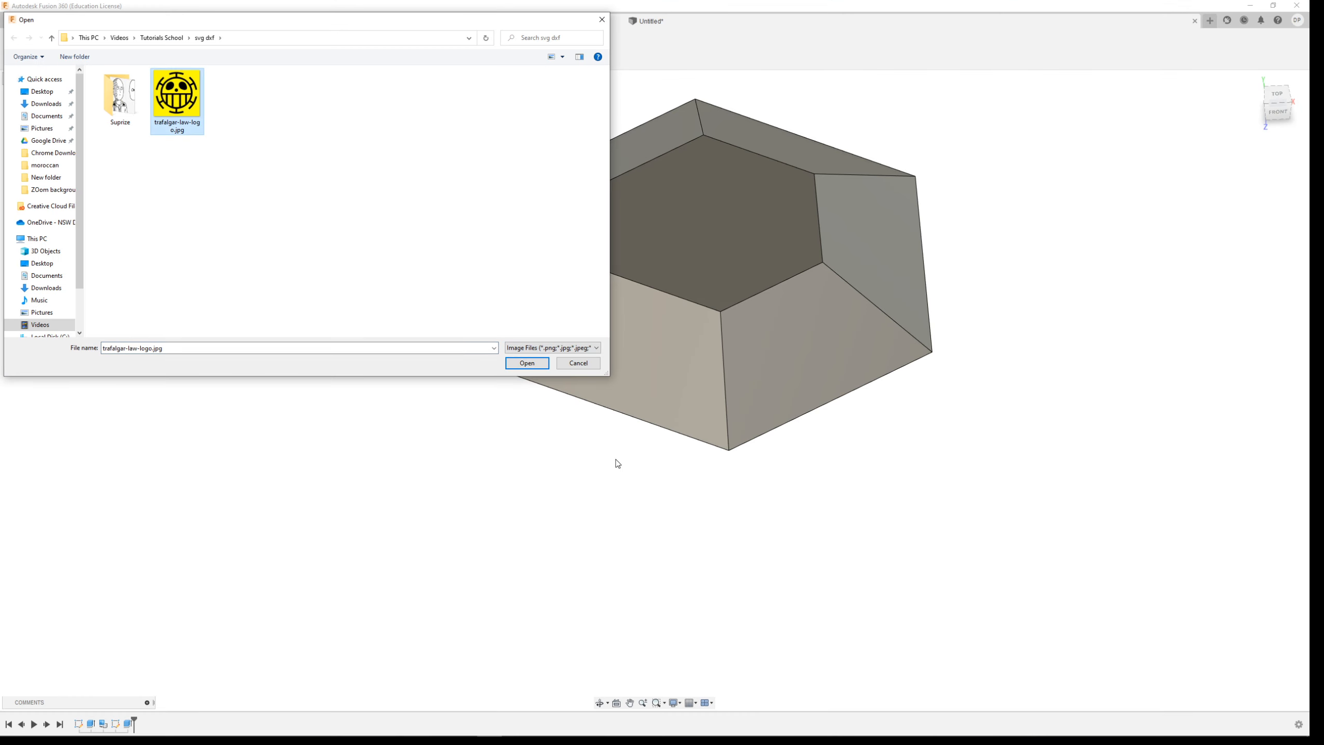
left_click(525, 361)
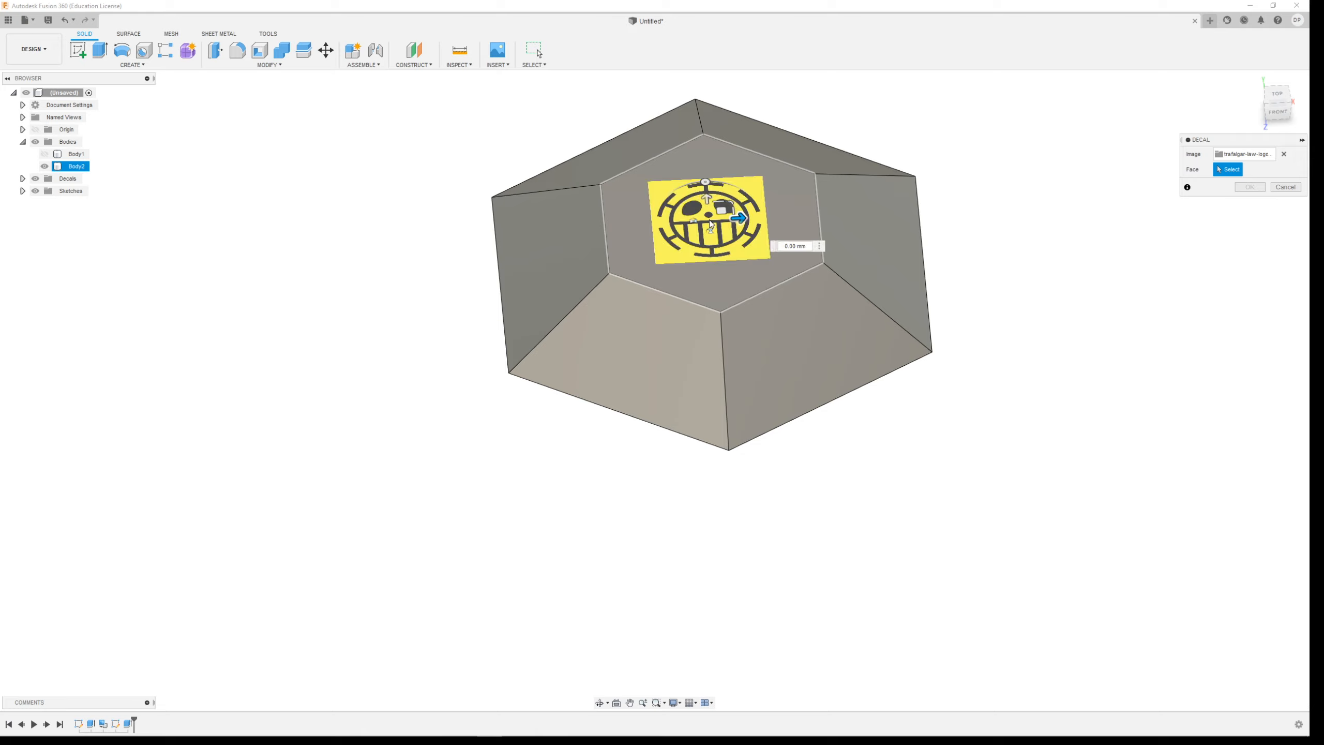
left_click(710, 220)
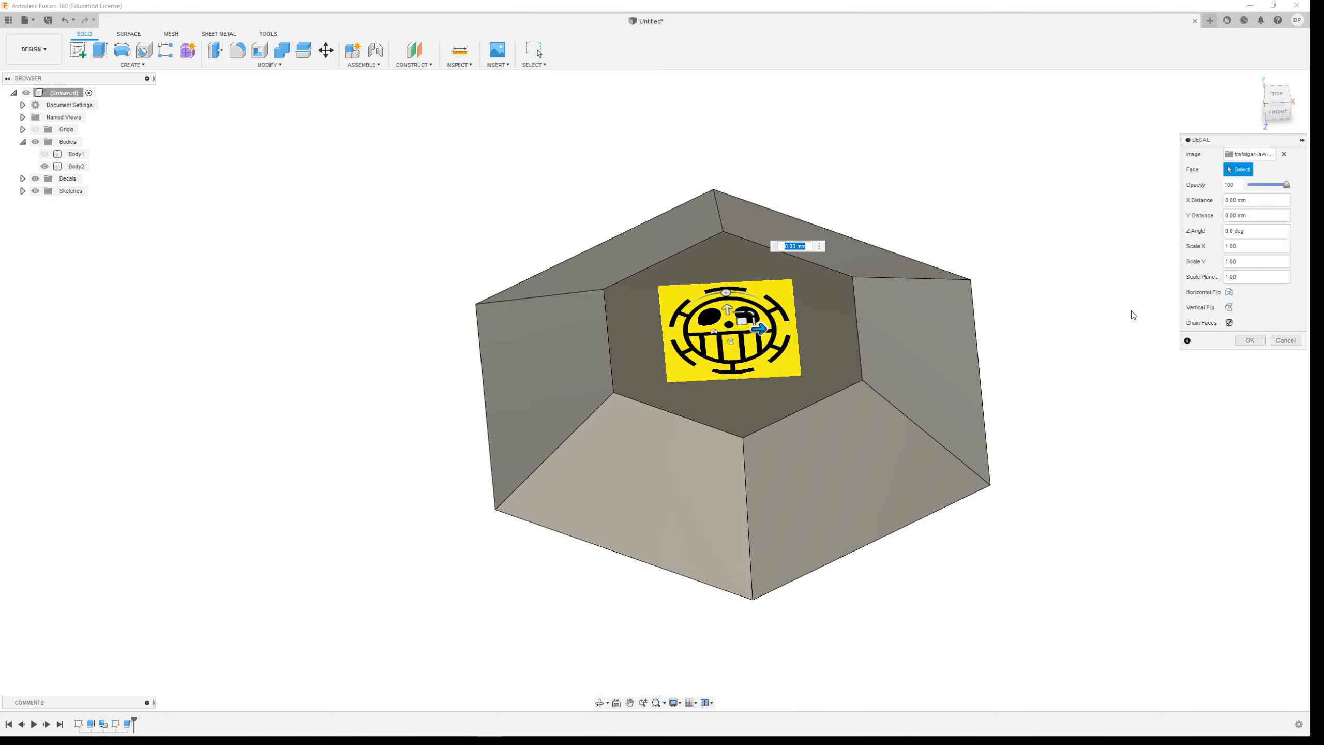
Scale the decal uniformly by about 4.477, shift it about -1.841 mm in X and -3.374 mm in Y, and finish the decal
left_click_drag(752, 313, 899, 168)
middle_click_drag(1052, 319, 1049, 410, "shift")
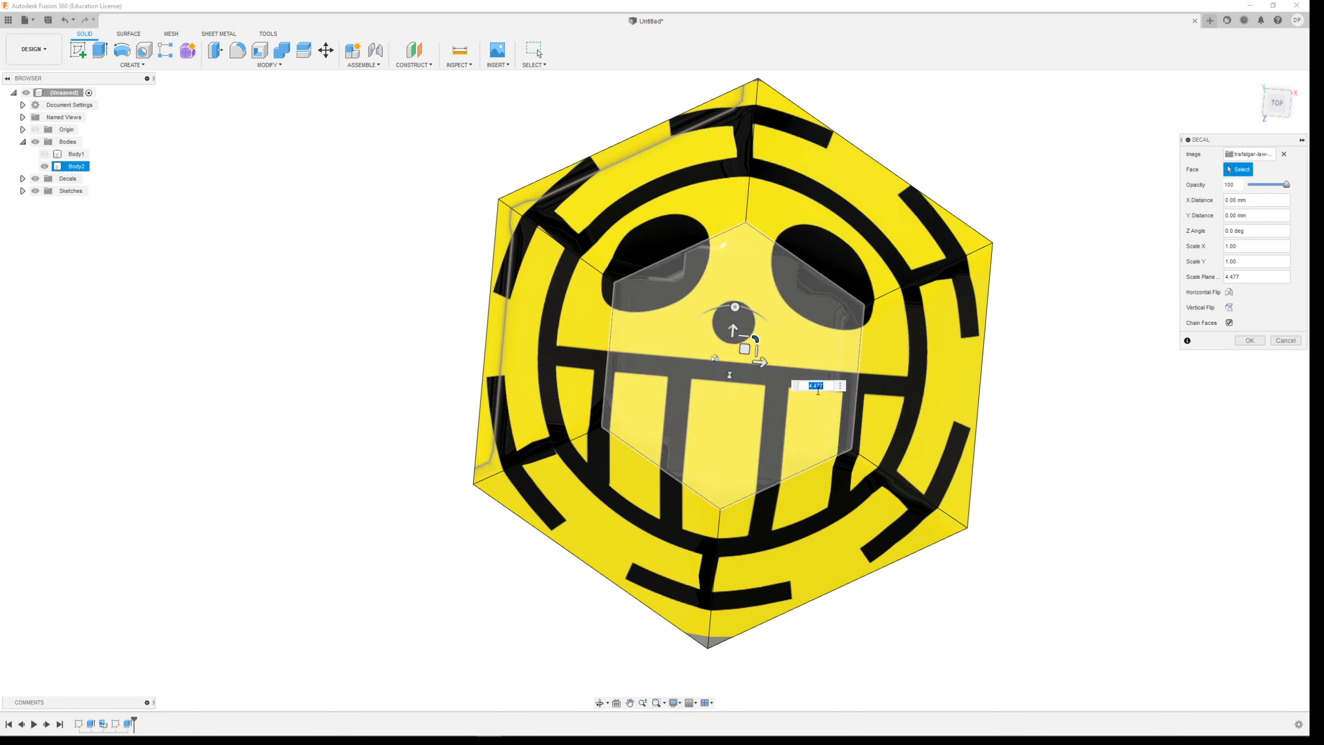
mouse_move(745, 349)
left_mouse_down()
mouse_move(773, 338)
mouse_move(747, 358)
left_mouse_up()
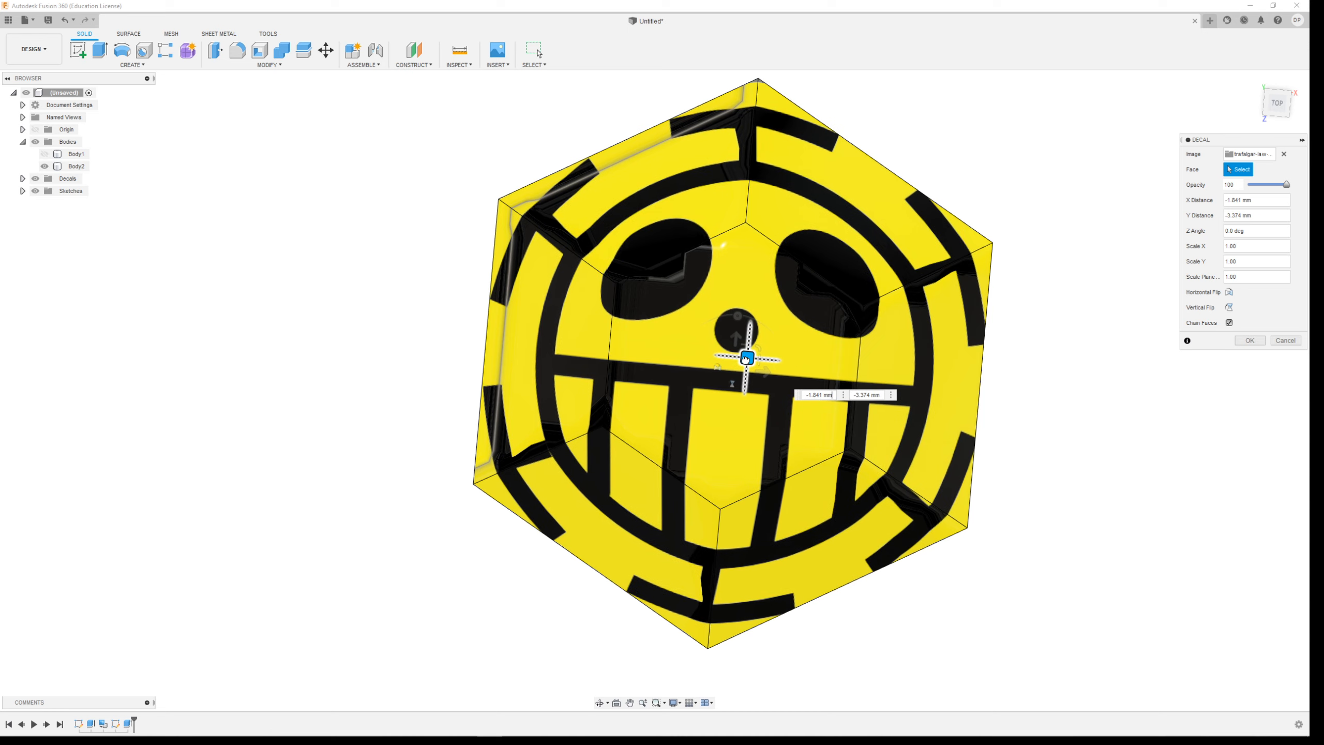
scroll(680, 642, "up", 5)
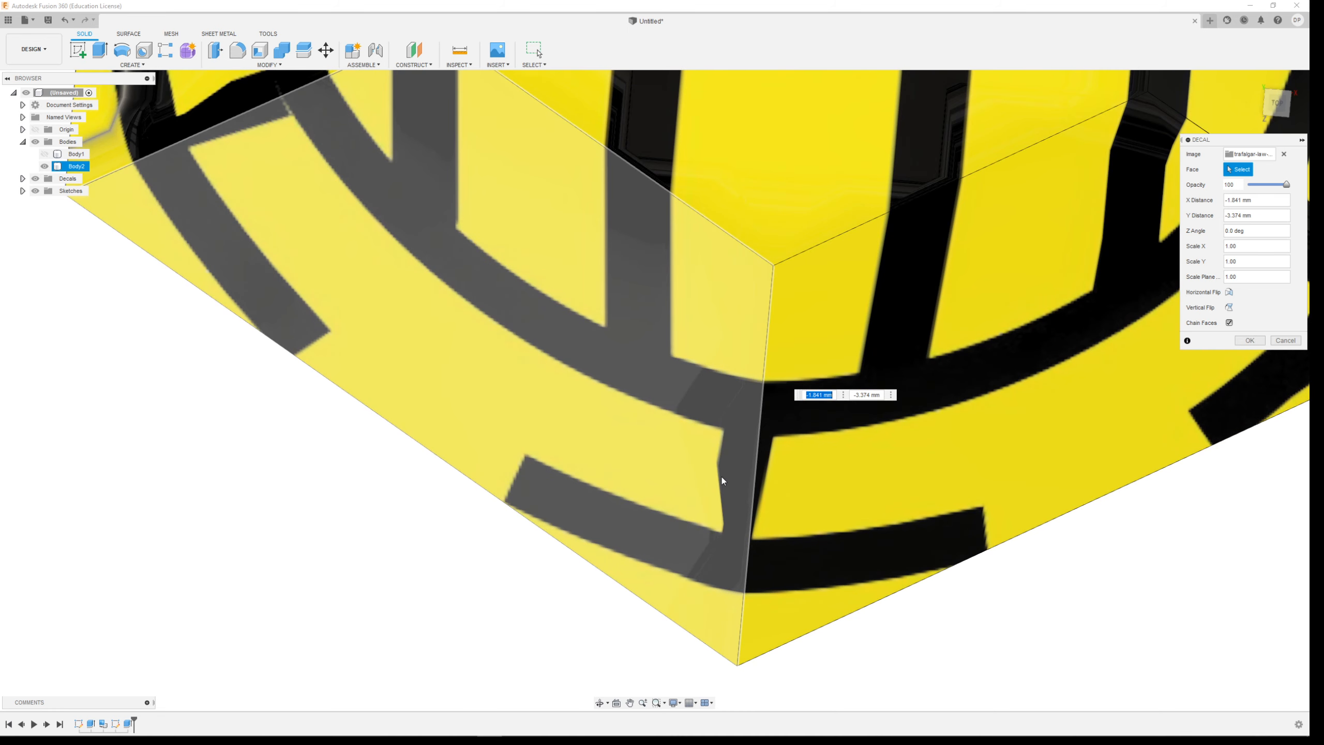
middle_click_drag(875, 613, 855, 523, "shift")
scroll(657, 569, "down", 4)
middle_click_drag(1058, 615, 954, 633, "shift")
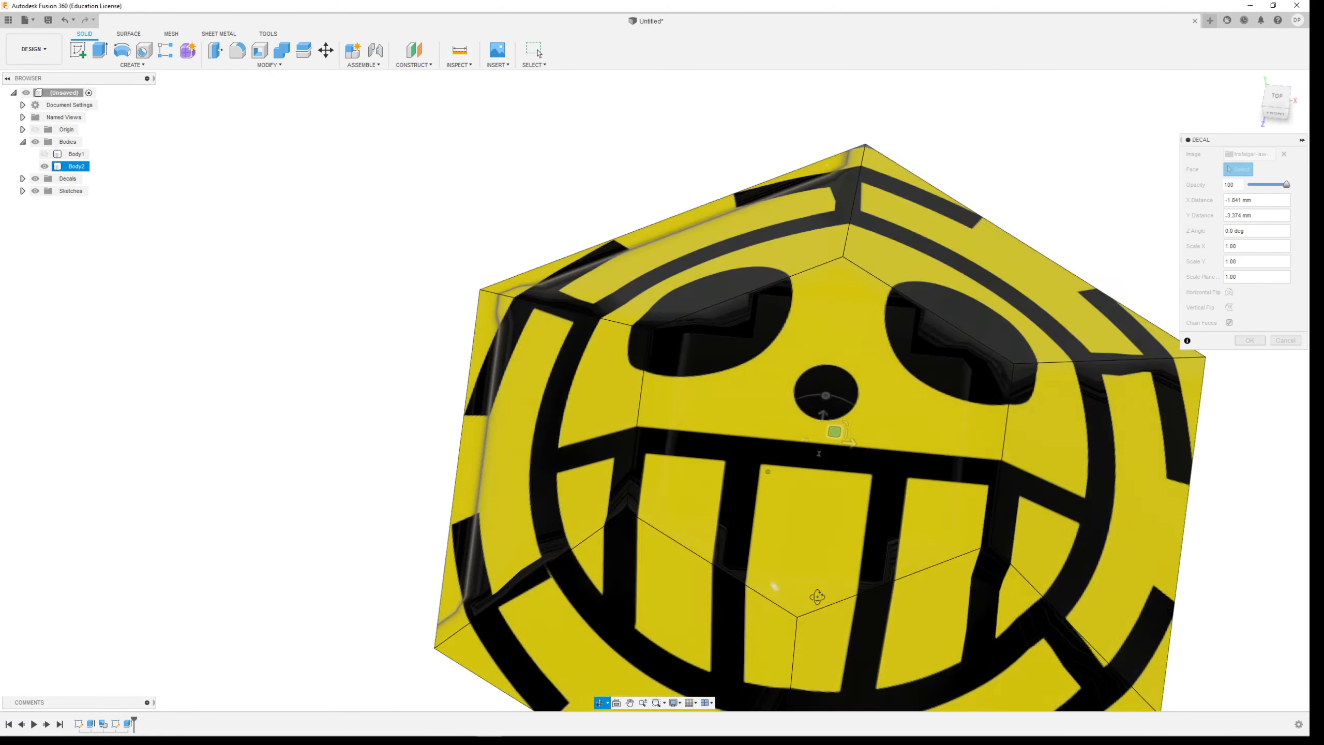
scroll(756, 495, "up", 2)
scroll(751, 584, "down", 5)
scroll(803, 635, "up", 5)
middle_click_drag(804, 635, 1064, 570, "shift")
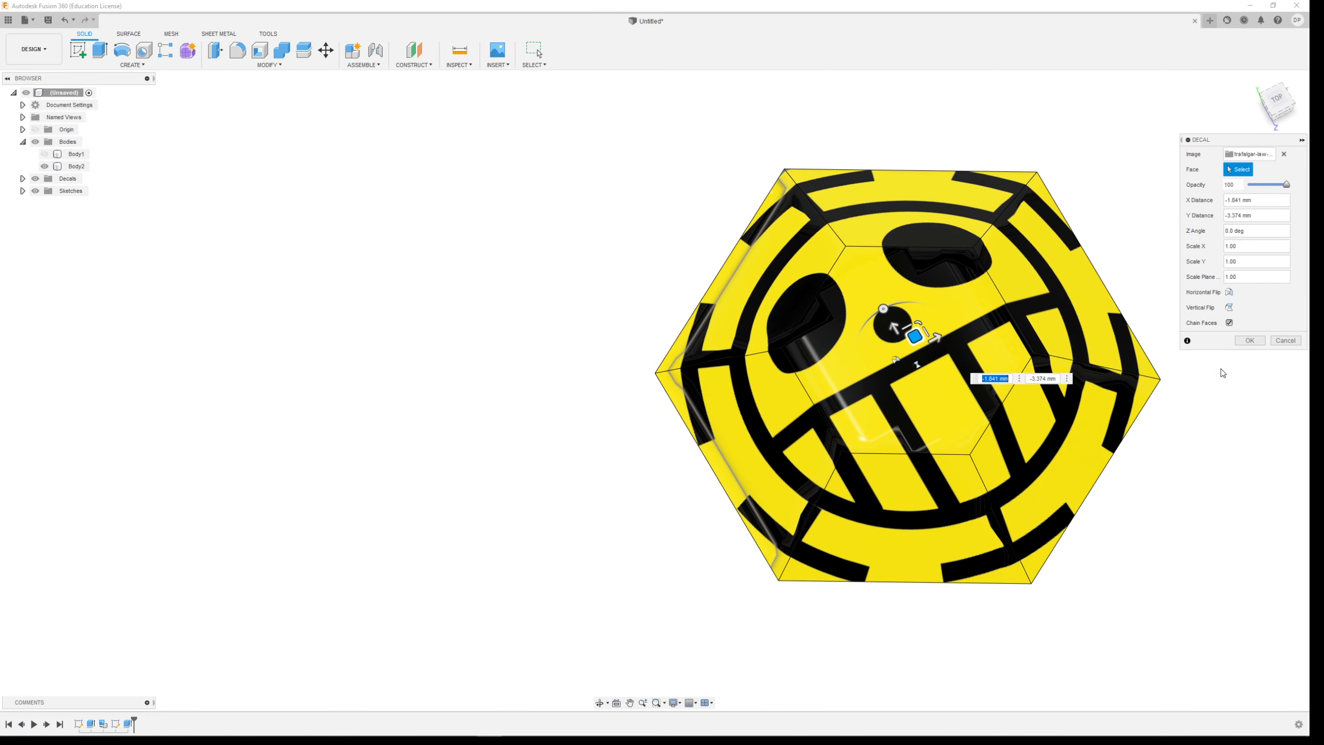
left_click(1248, 344)
Examine how the finished decal wraps over the hexagonal body's tapered side faces and edges
middle_click_drag(1114, 497, 1045, 456, "shift")
scroll(599, 518, "down", 4)
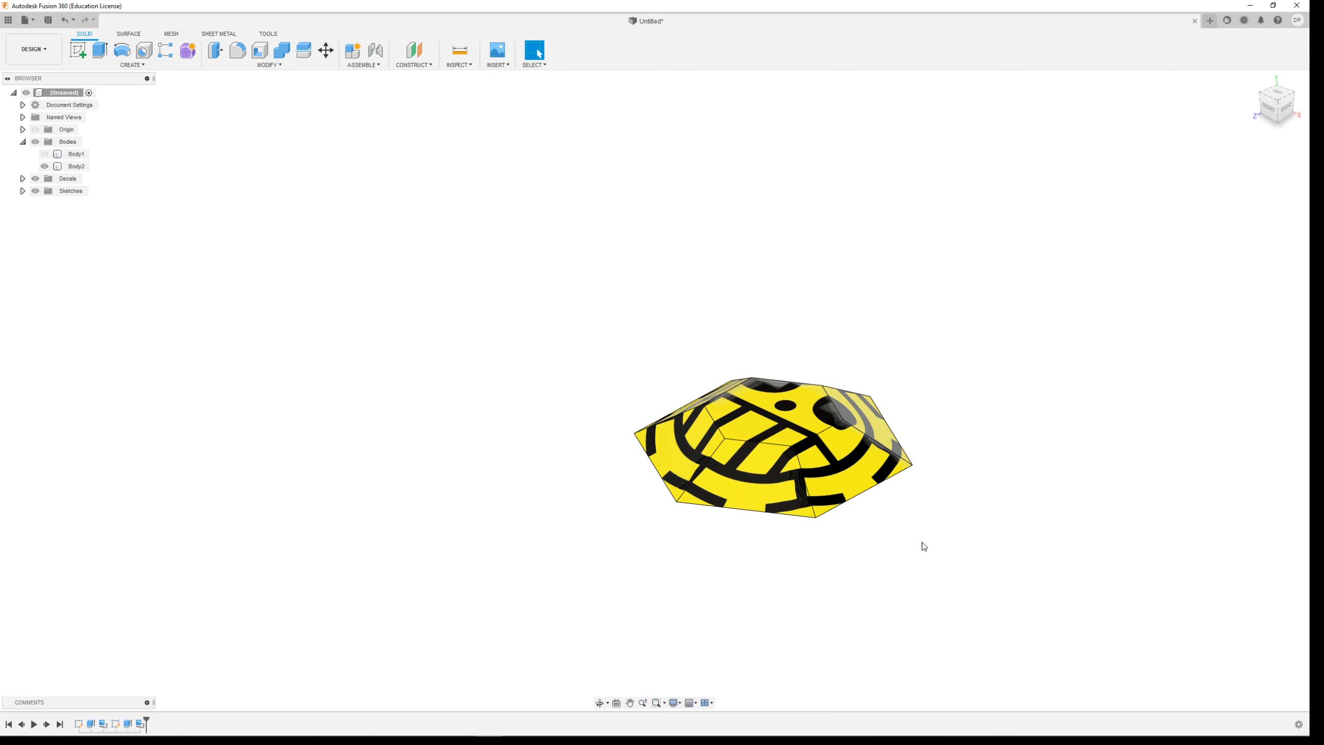
scroll(924, 527, "up", 4)
middle_click_drag(740, 489, 758, 506, "shift")
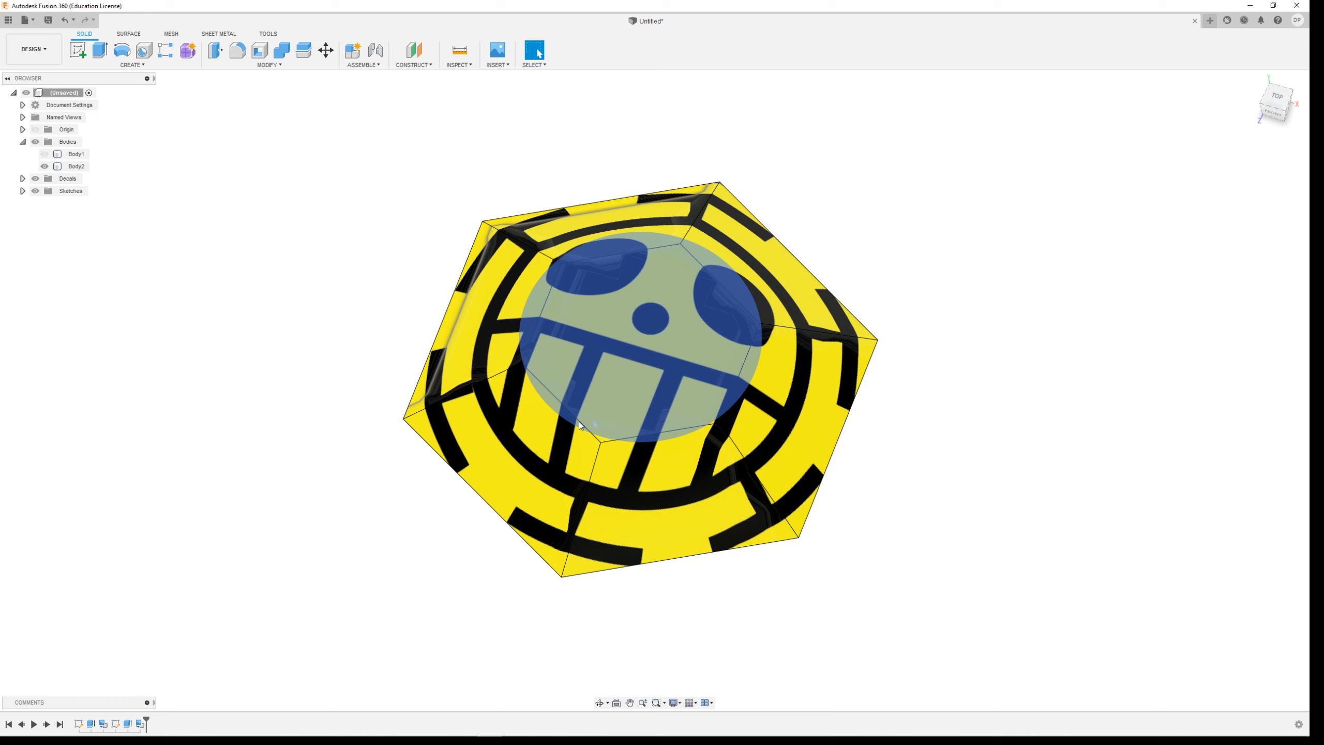
left_click(467, 261)
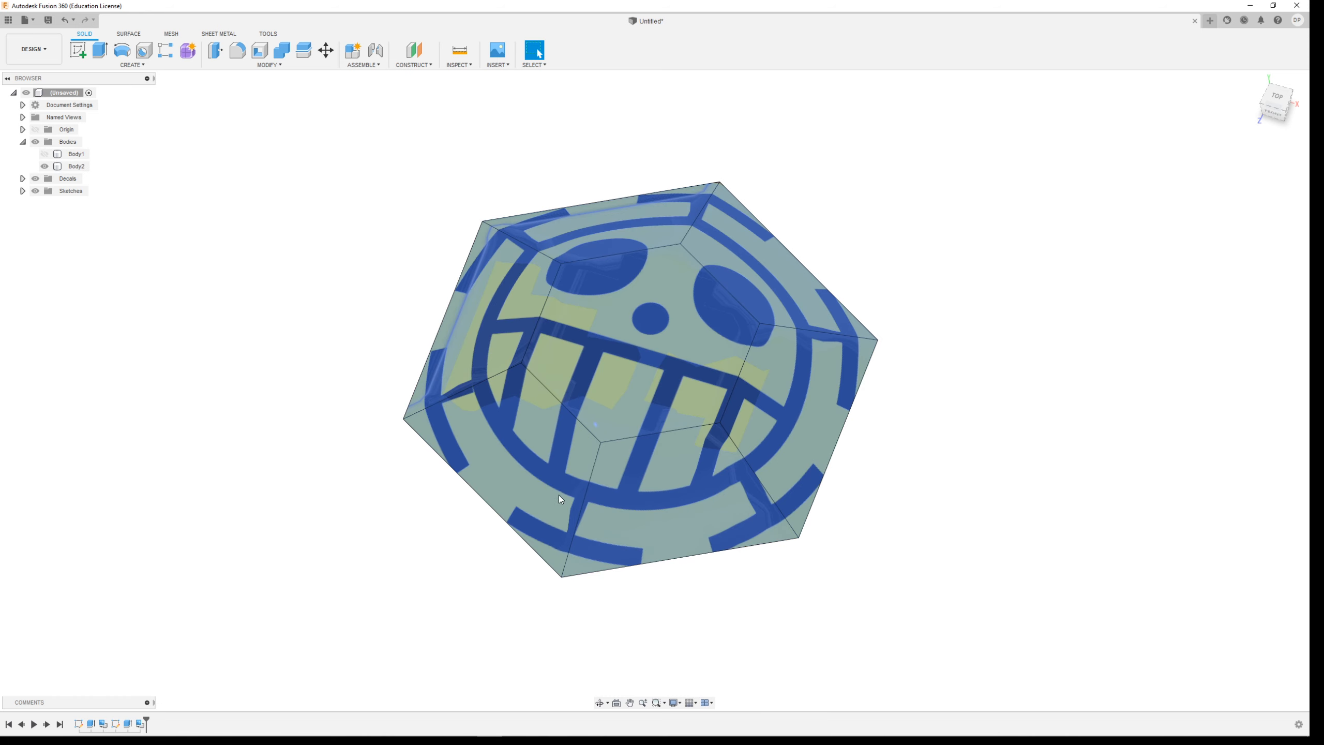
scroll(492, 547, "up", 5)
scroll(497, 544, "down", 9)
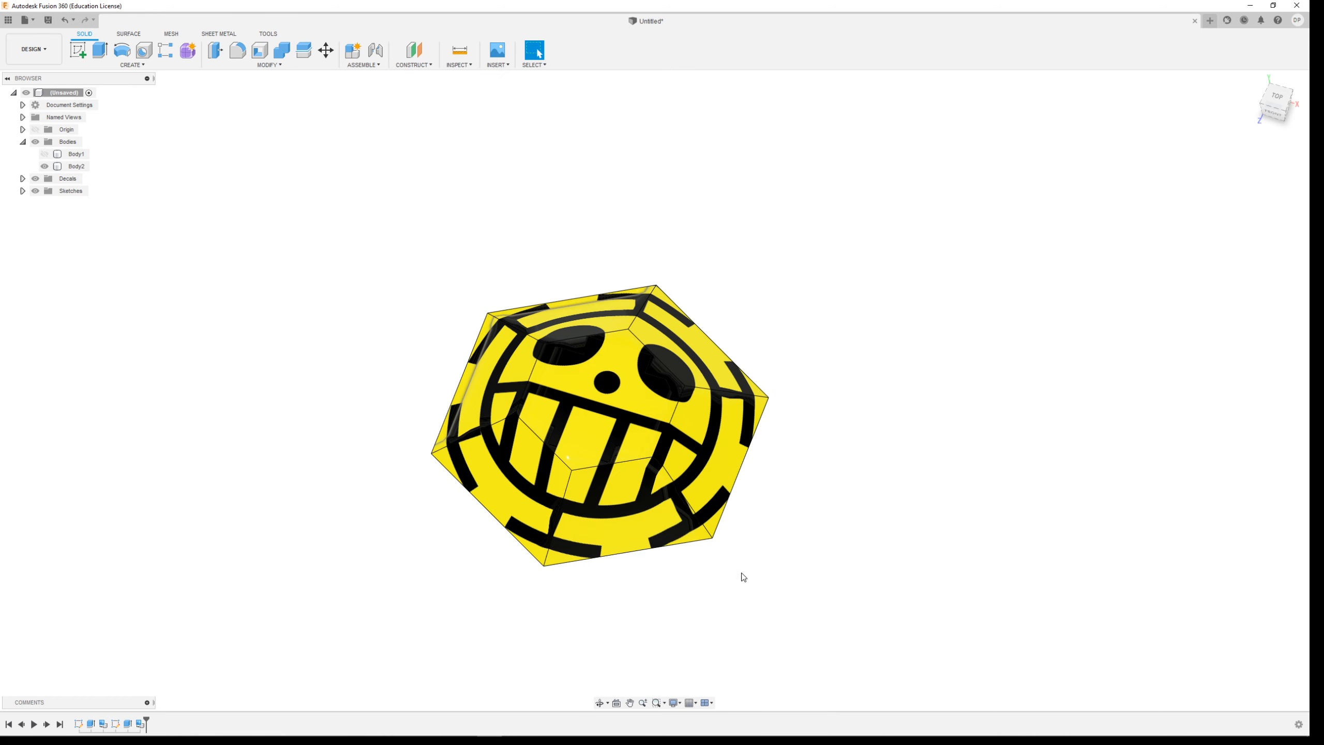
middle_click_drag(829, 553, 749, 601, "shift")
scroll(550, 557, "up", 4)
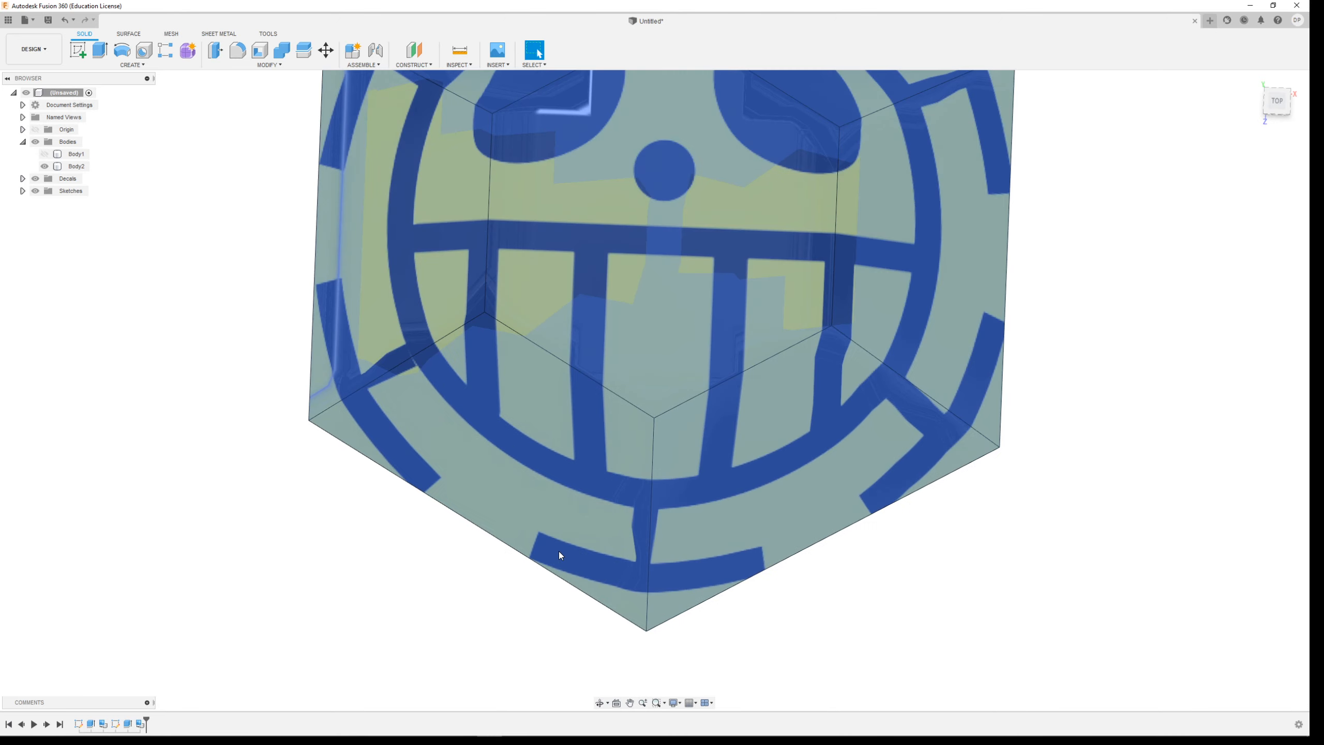
scroll(559, 551, "down", 2)
scroll(516, 386, "down", 2)
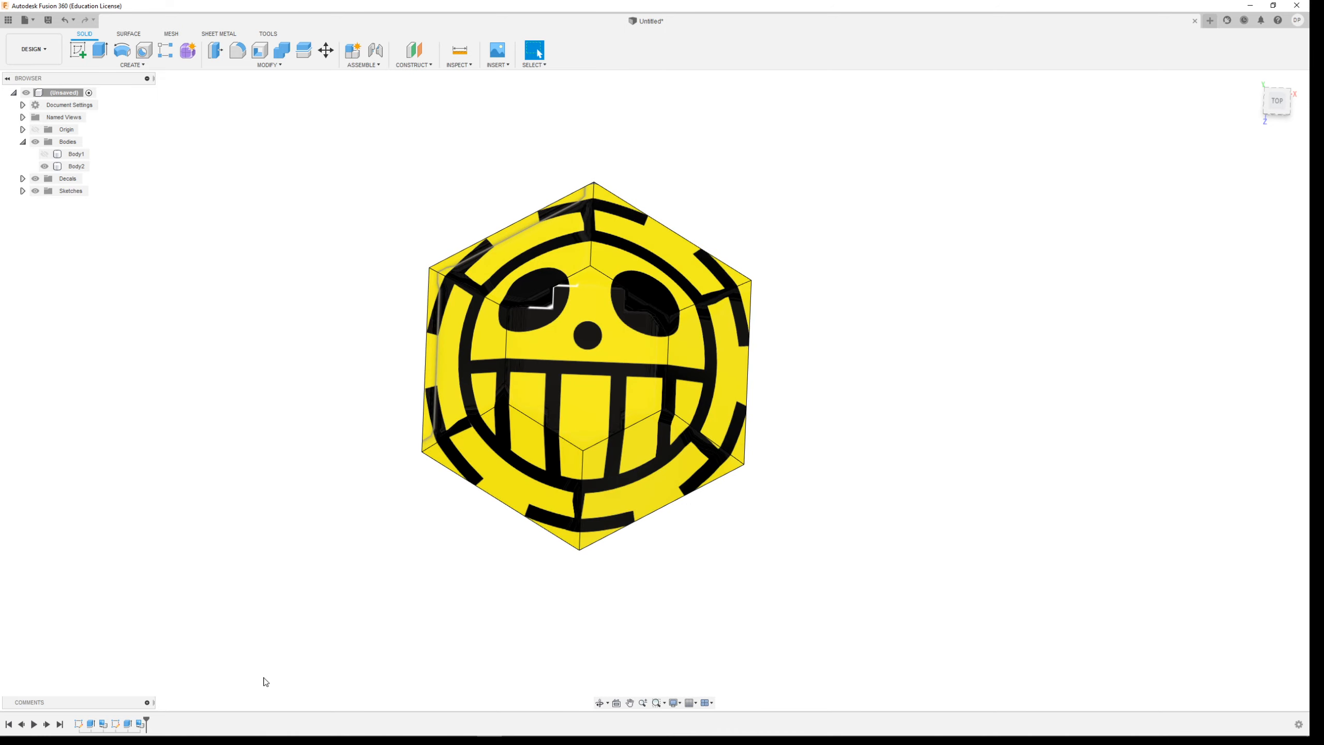
Edit the hexagonal body's decal, turn Chain Faces off and back on to compare the coverage, and confirm
double_click(142, 725)
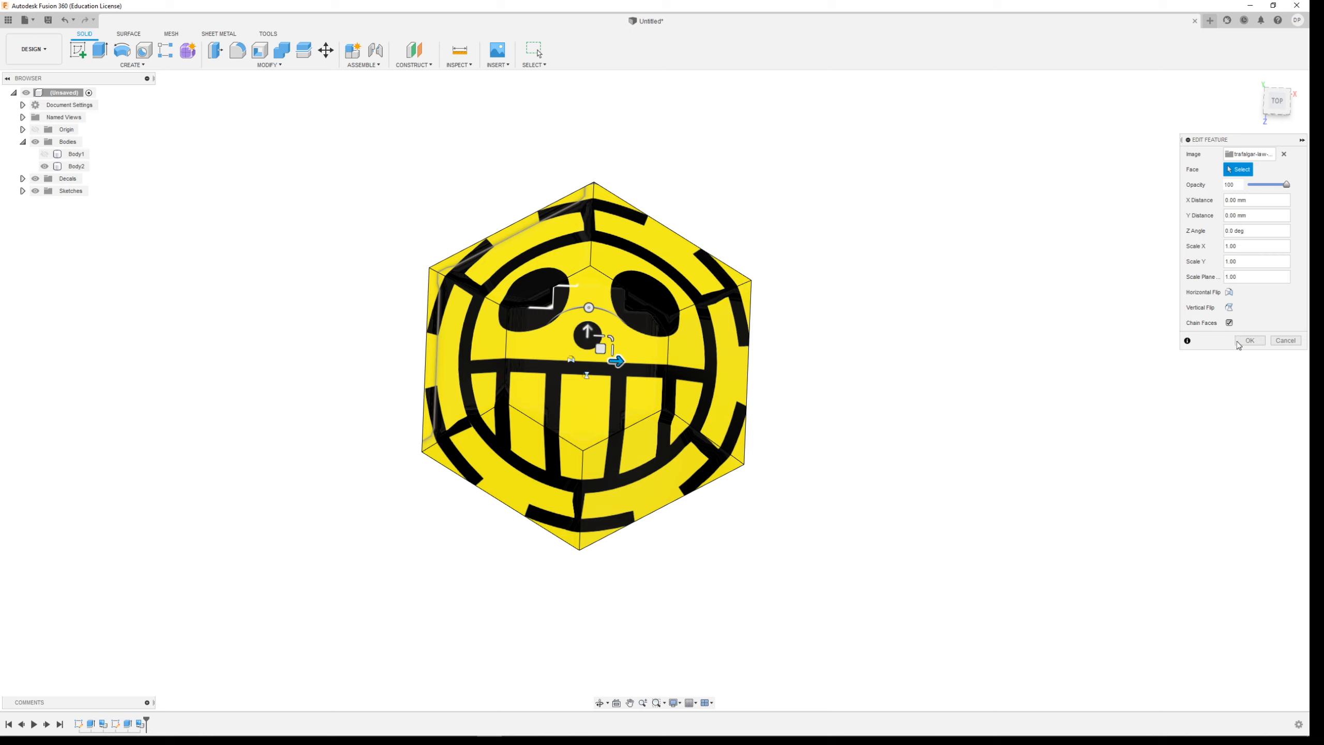
left_click(1230, 322)
scroll(548, 360, "up", 3)
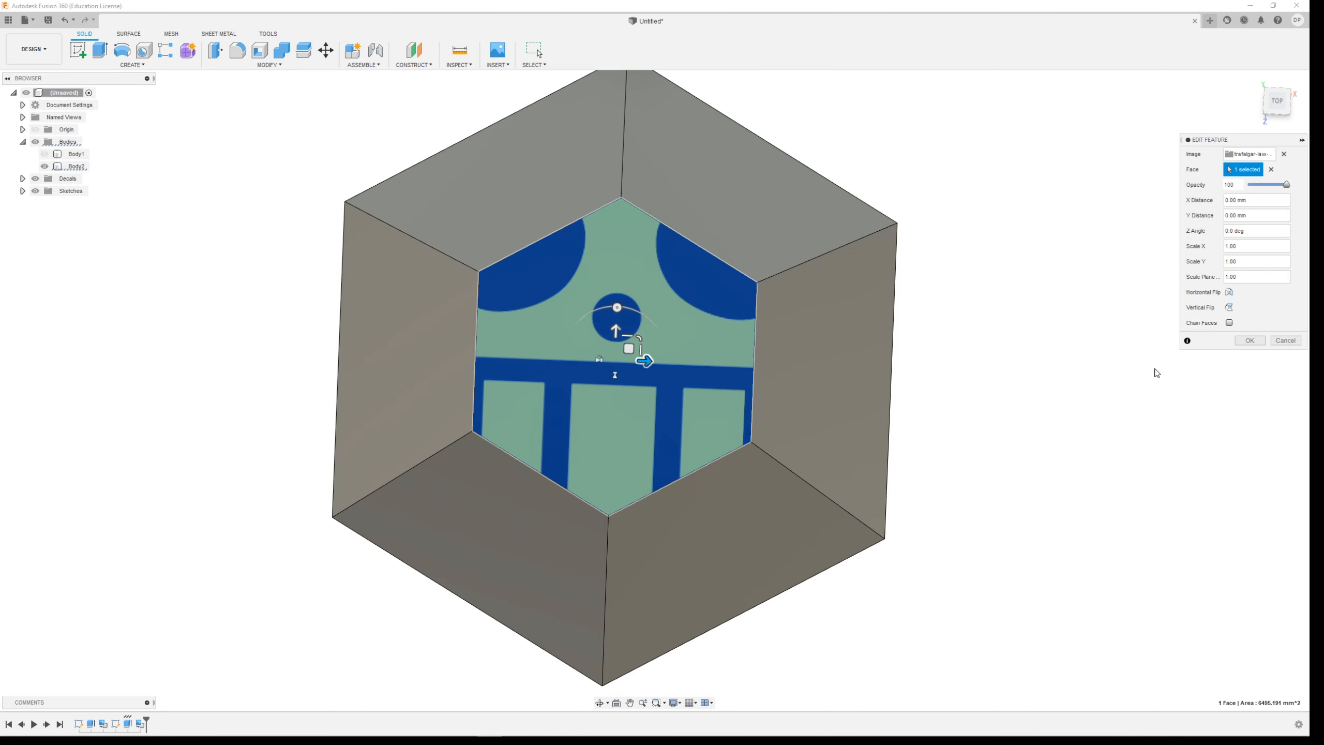
left_click(1230, 323)
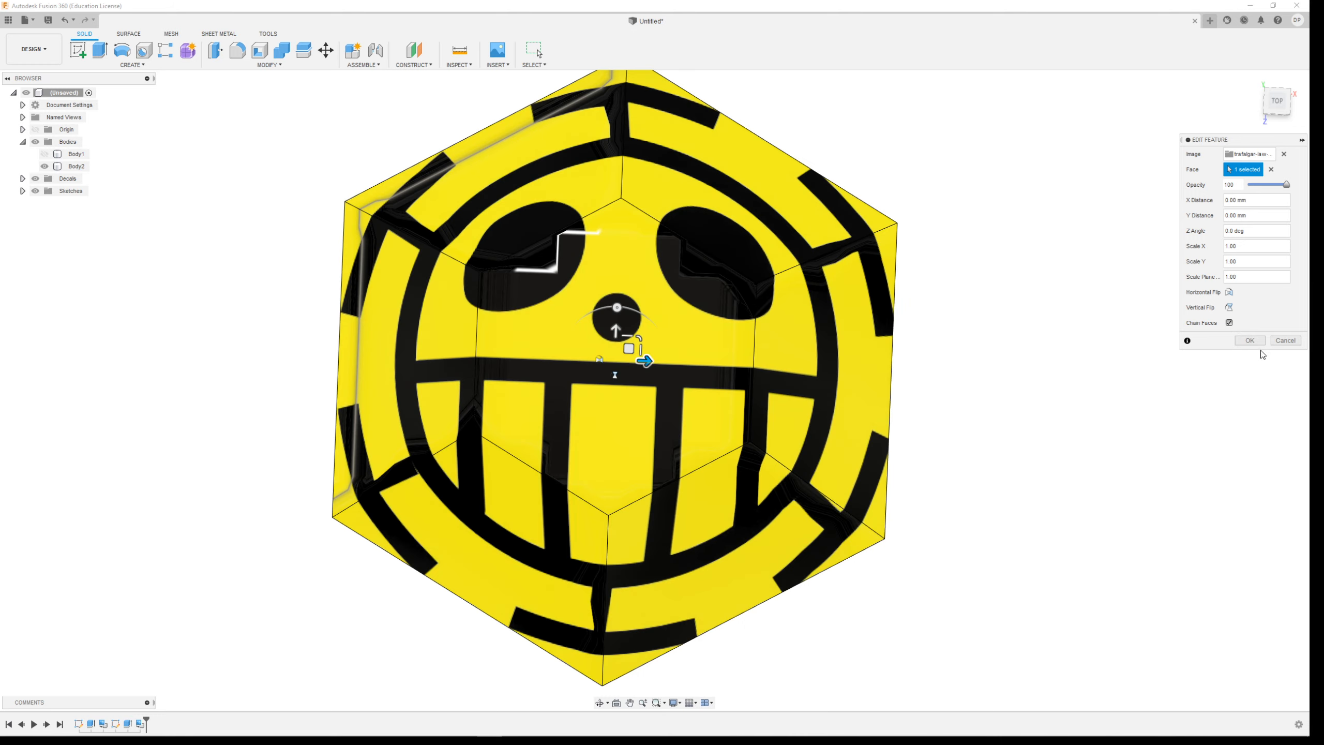
left_click(1250, 340)
Hide the hexagonal body and start a new sketch on the horizontal origin plane
scroll(962, 467, "down", 3)
left_click_drag(460, 185, 506, 415)
left_click(45, 167)
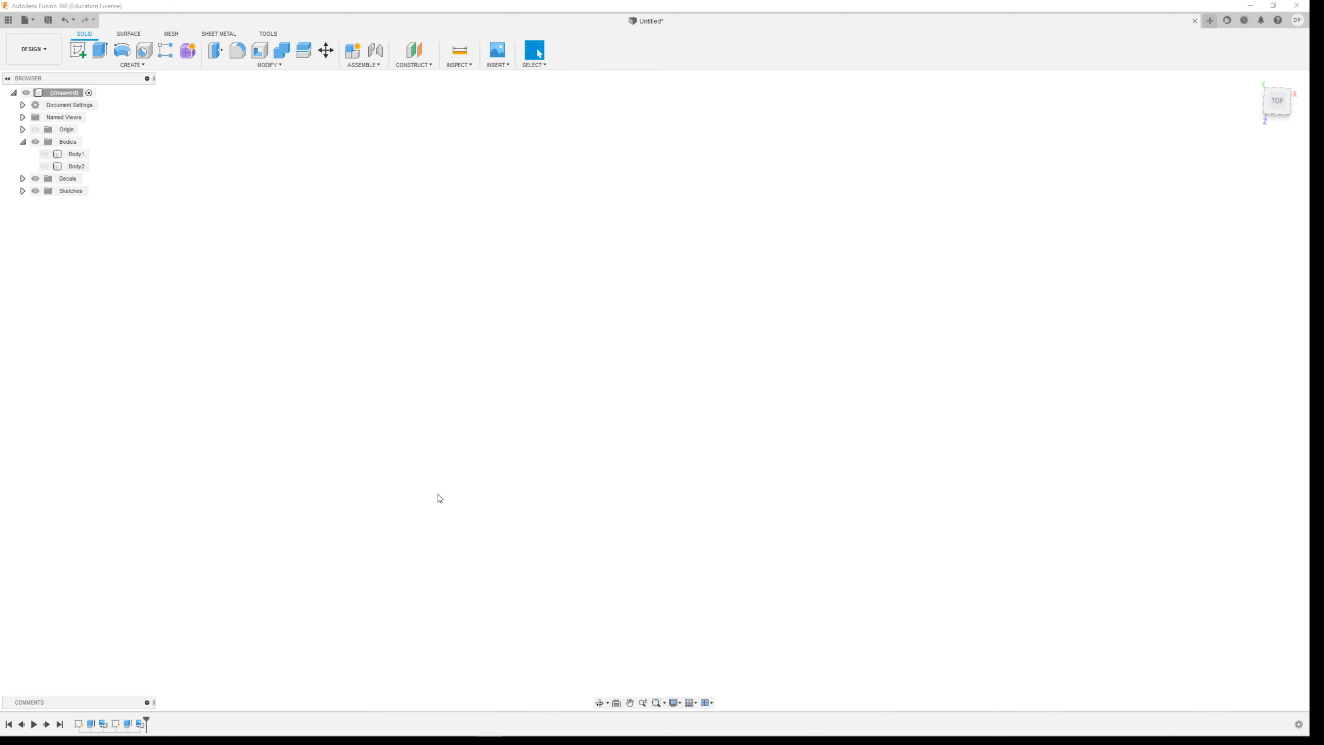
left_click(79, 50)
left_click(647, 470)
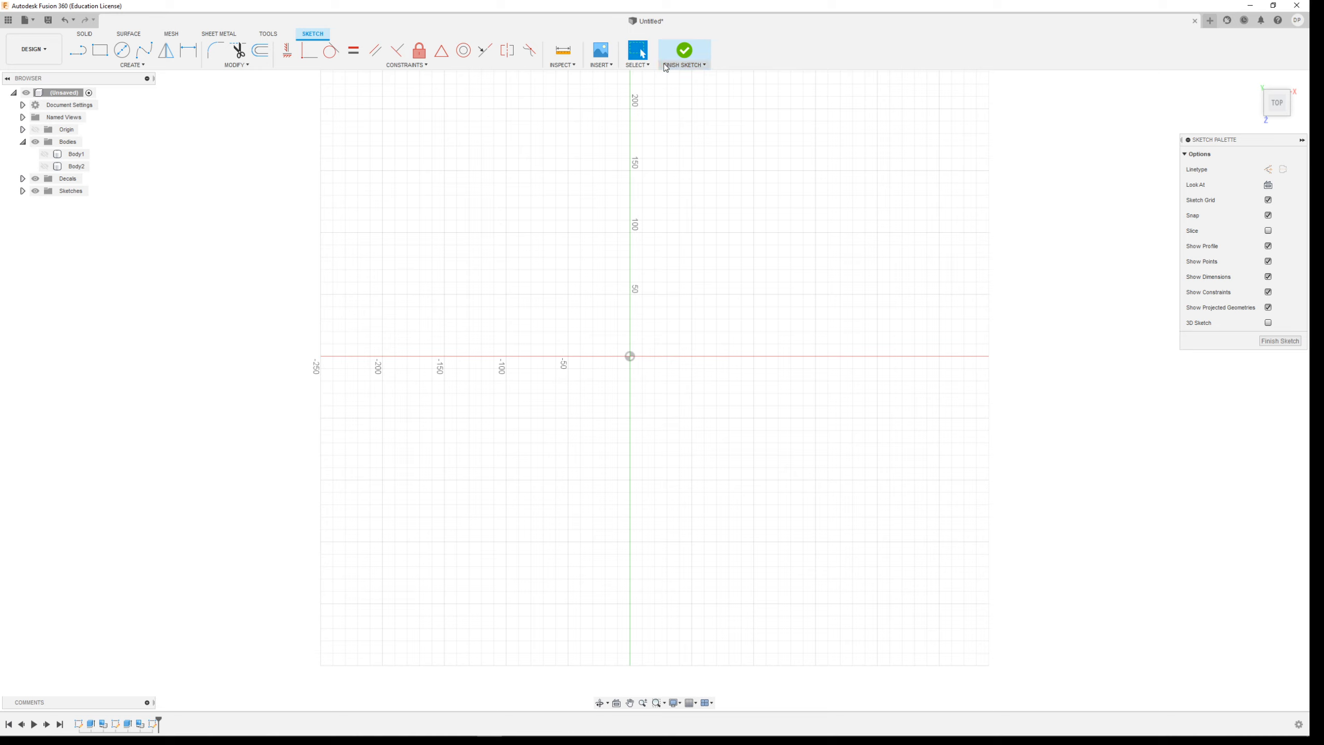
Insert trafalgar-law-logo.svg from the computer into the sketch, placed at the origin with a scale of 1.00
left_click(607, 67)
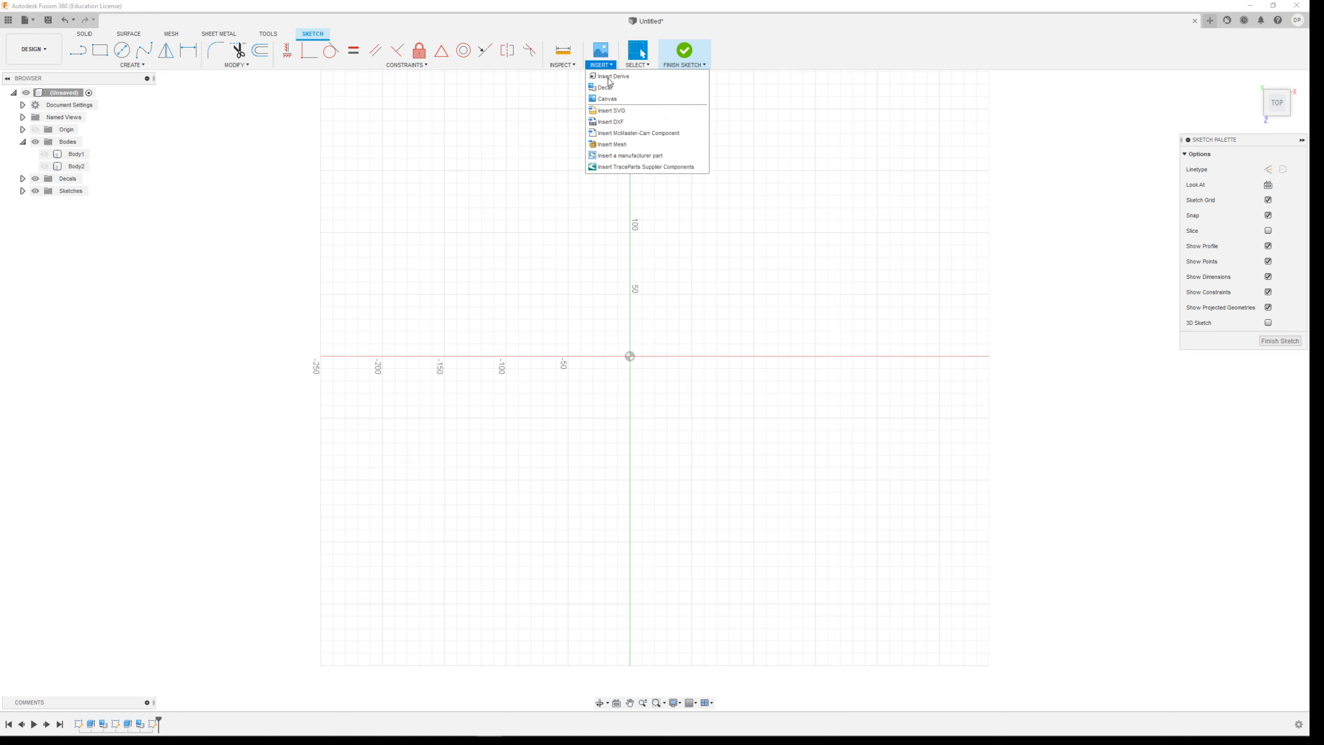
left_click(620, 111)
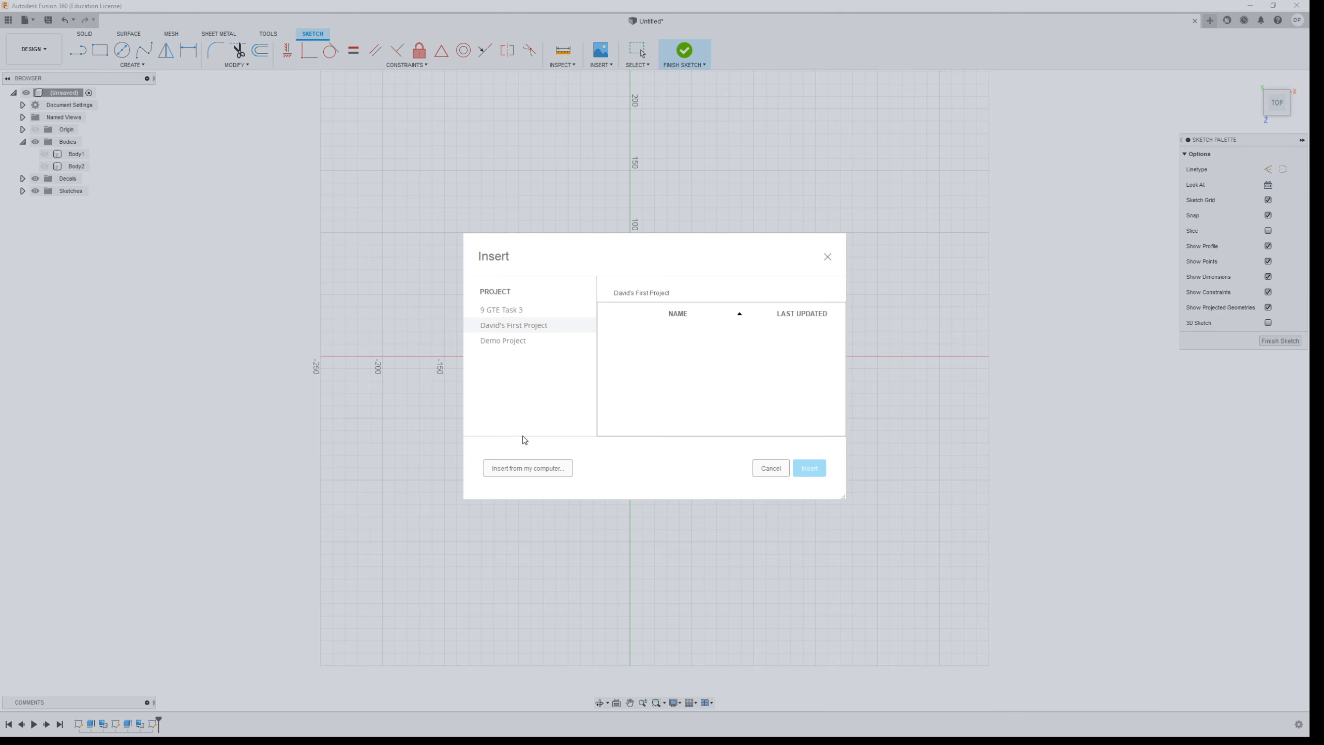
left_click(531, 468)
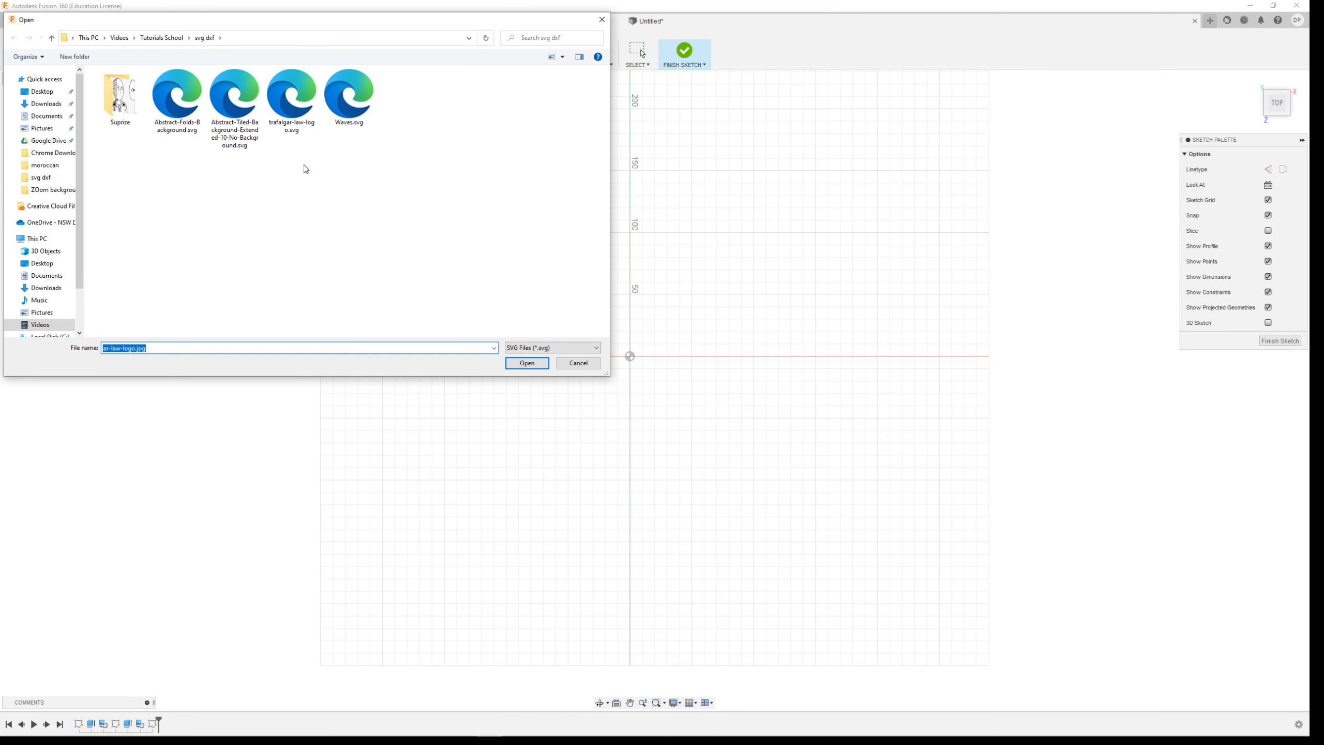
left_click(301, 105)
left_click(524, 362)
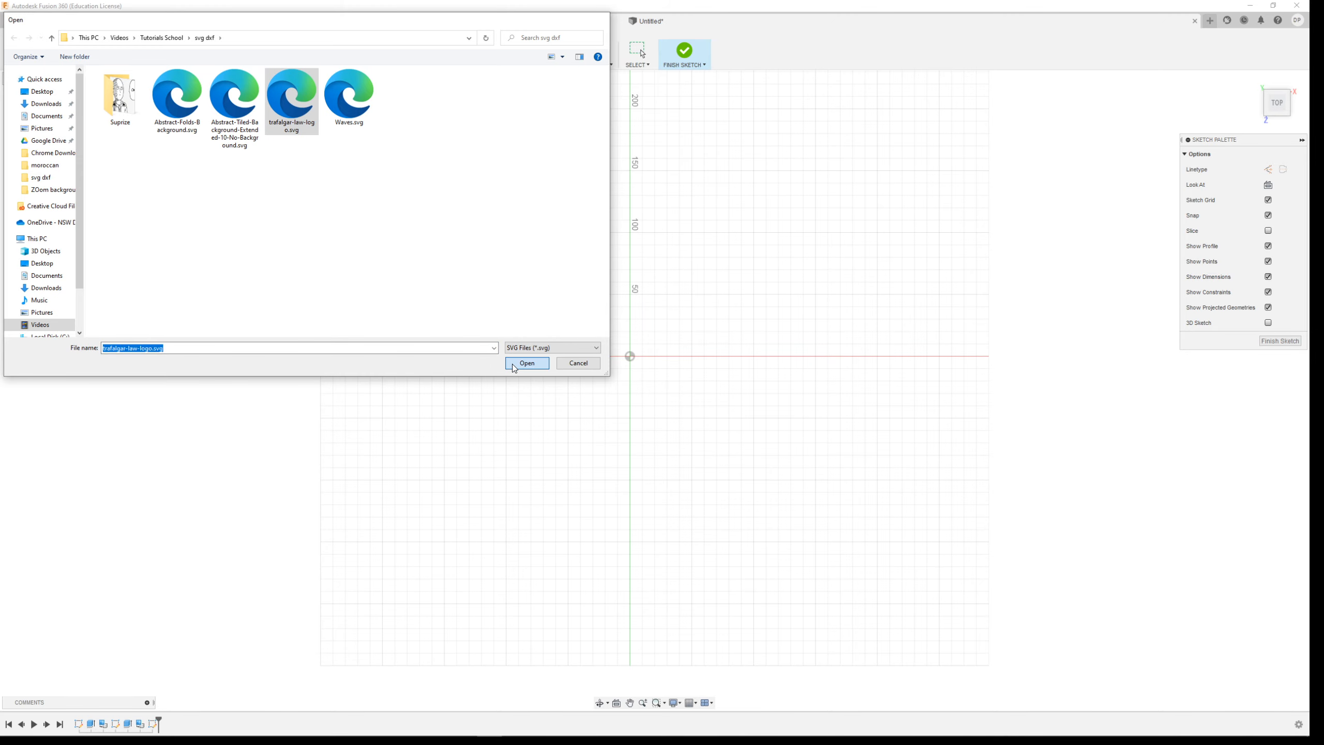
scroll(698, 436, "up", 10)
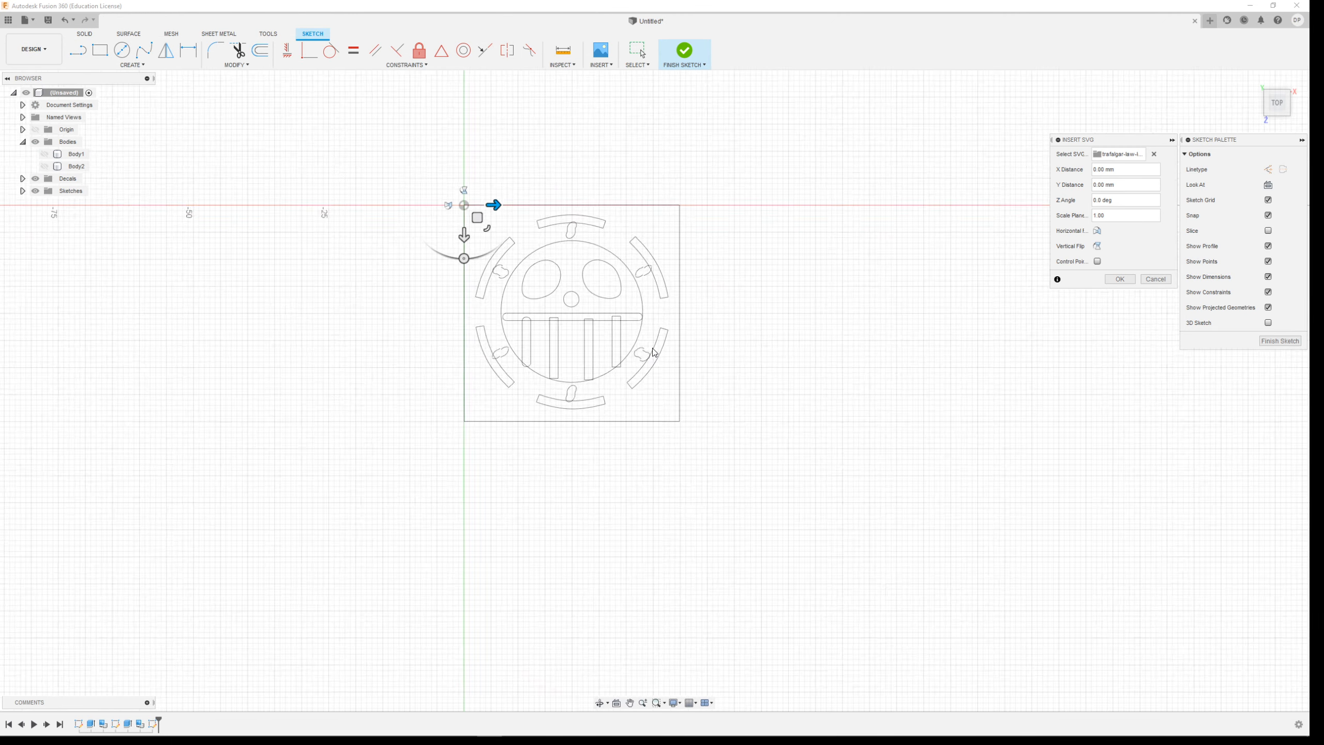
scroll(465, 458, "down", 10)
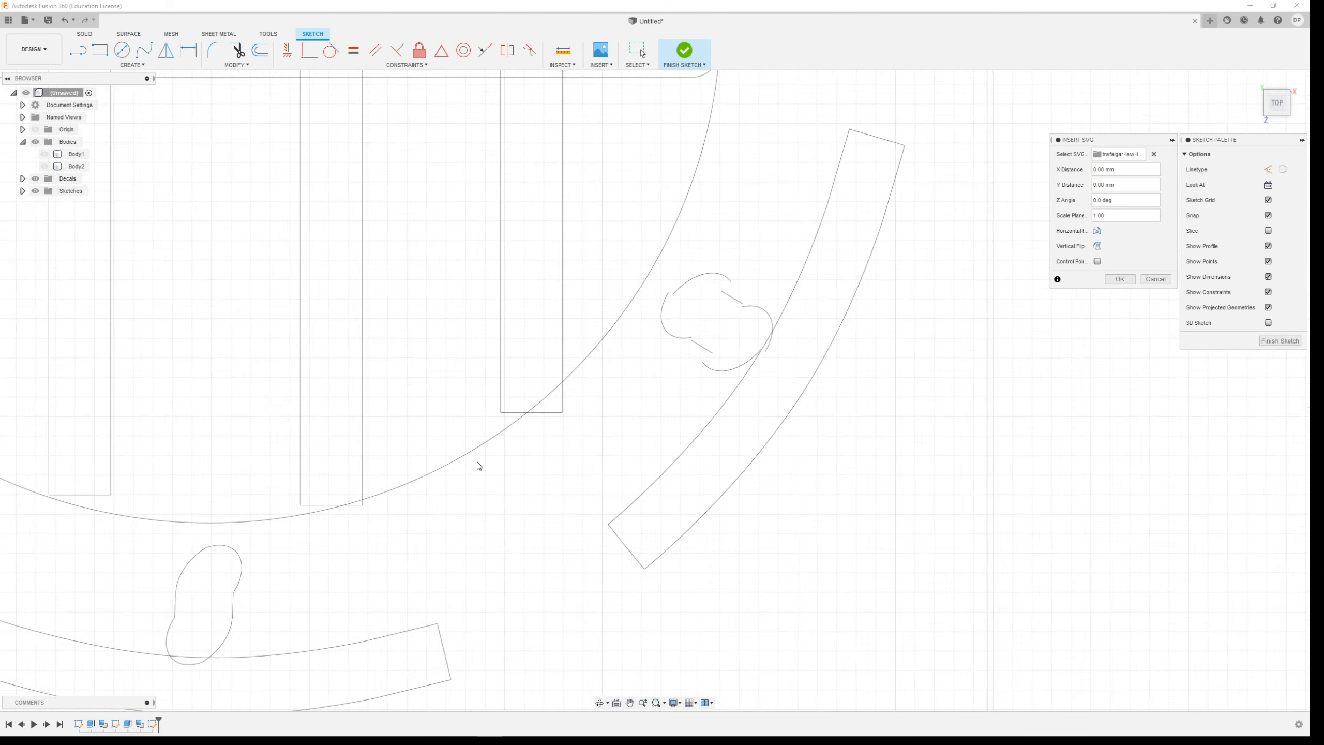
scroll(245, 466, "up", 5)
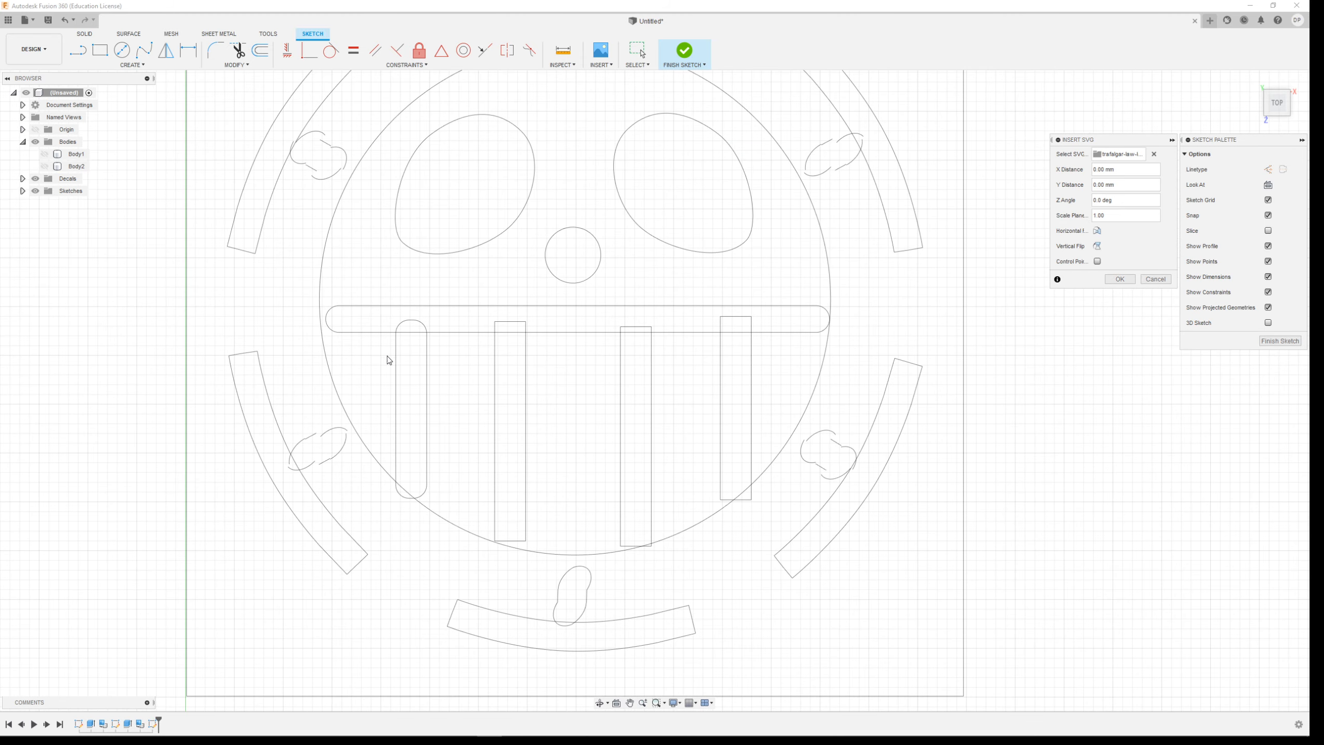
scroll(767, 431, "down", 3)
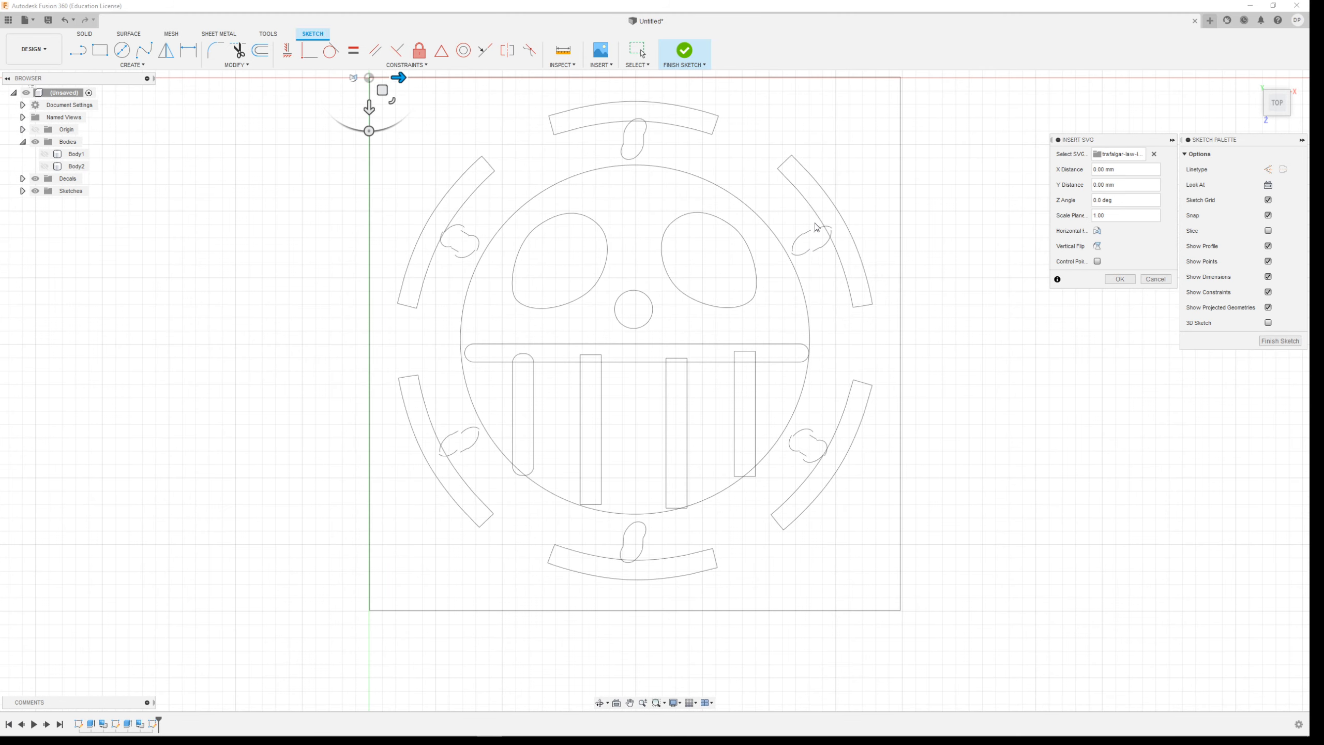
scroll(463, 345, "down", 2)
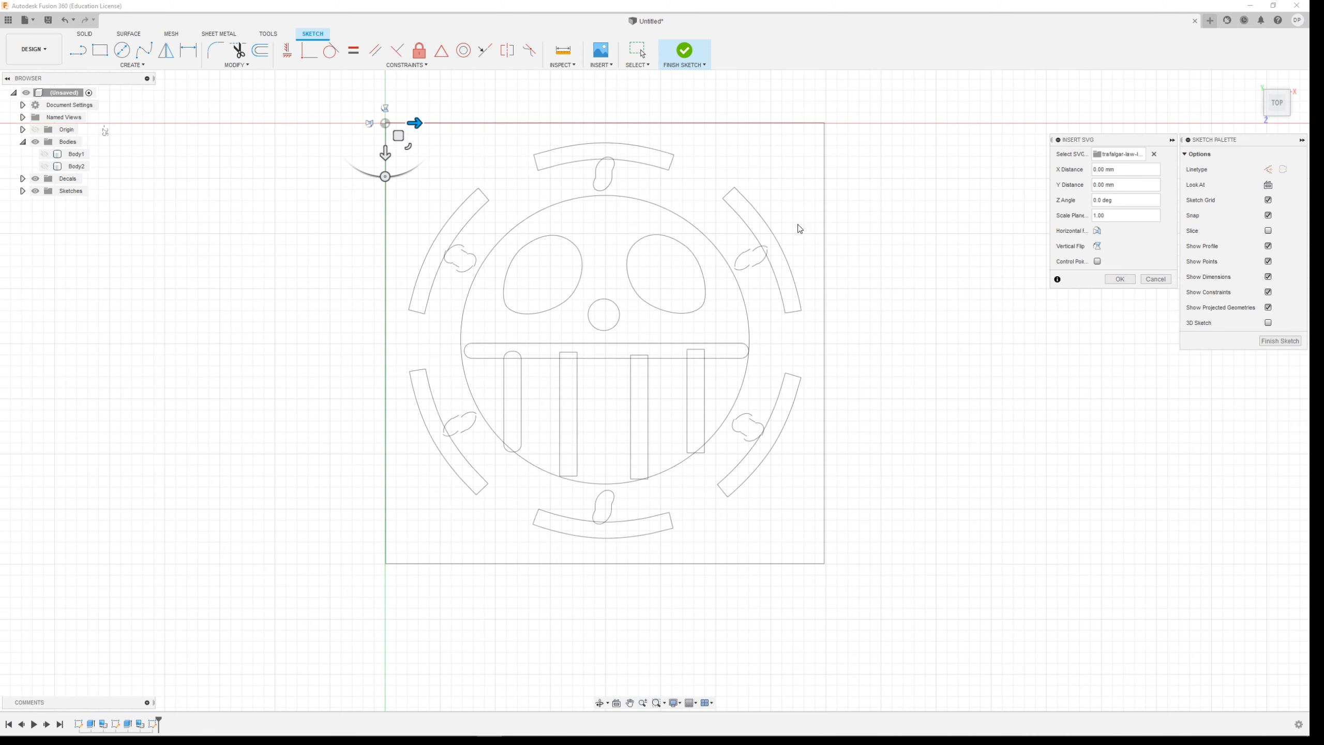
mouse_move(407, 149)
left_mouse_down()
mouse_move(417, 160)
mouse_move(407, 149)
left_mouse_up()
left_click(1120, 278)
scroll(741, 261, "up", 2)
scroll(818, 352, "up", 2)
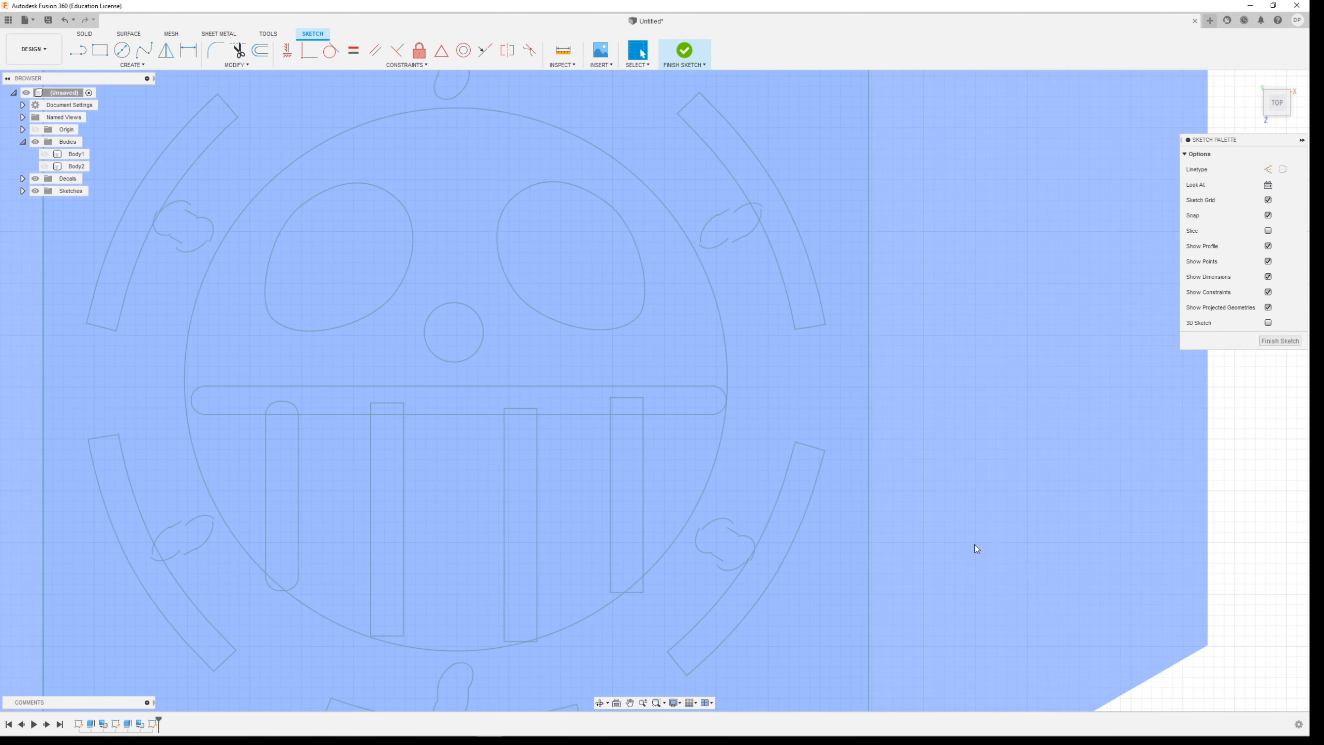
scroll(1162, 524, "down", 5)
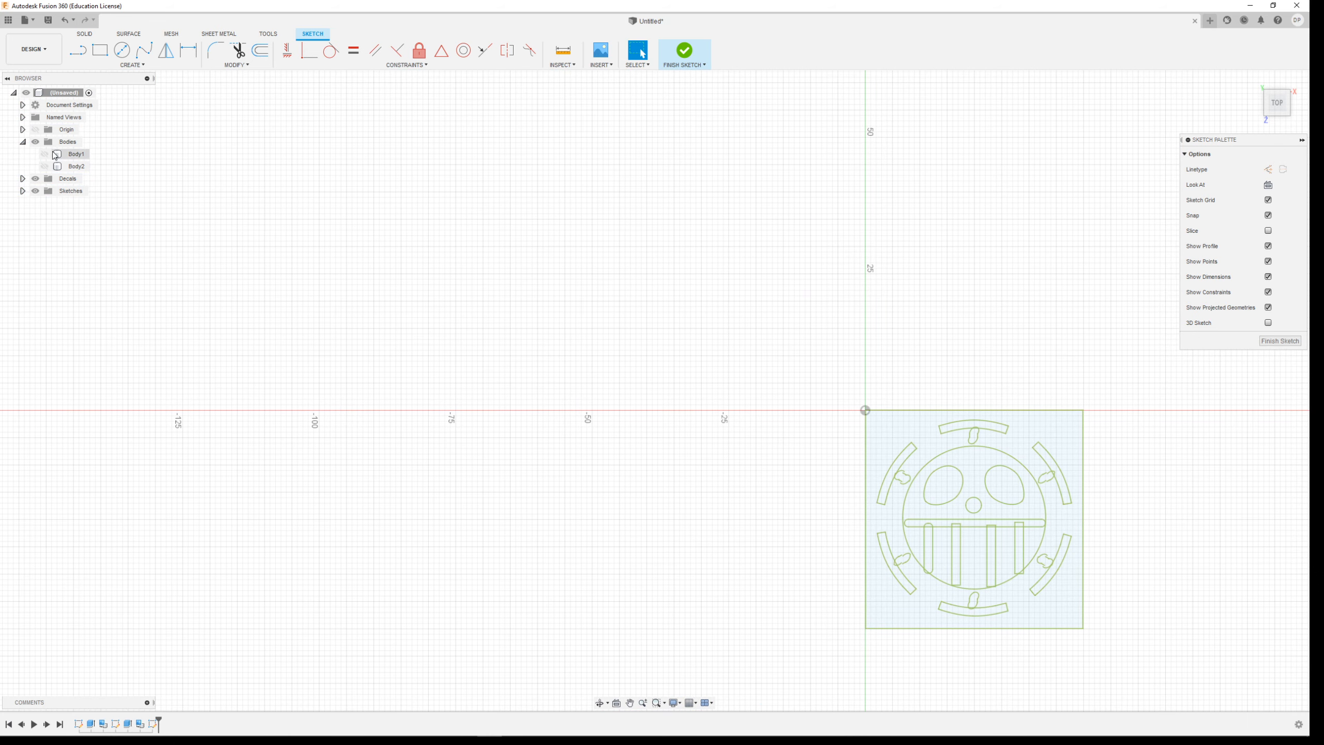
left_click(73, 154)
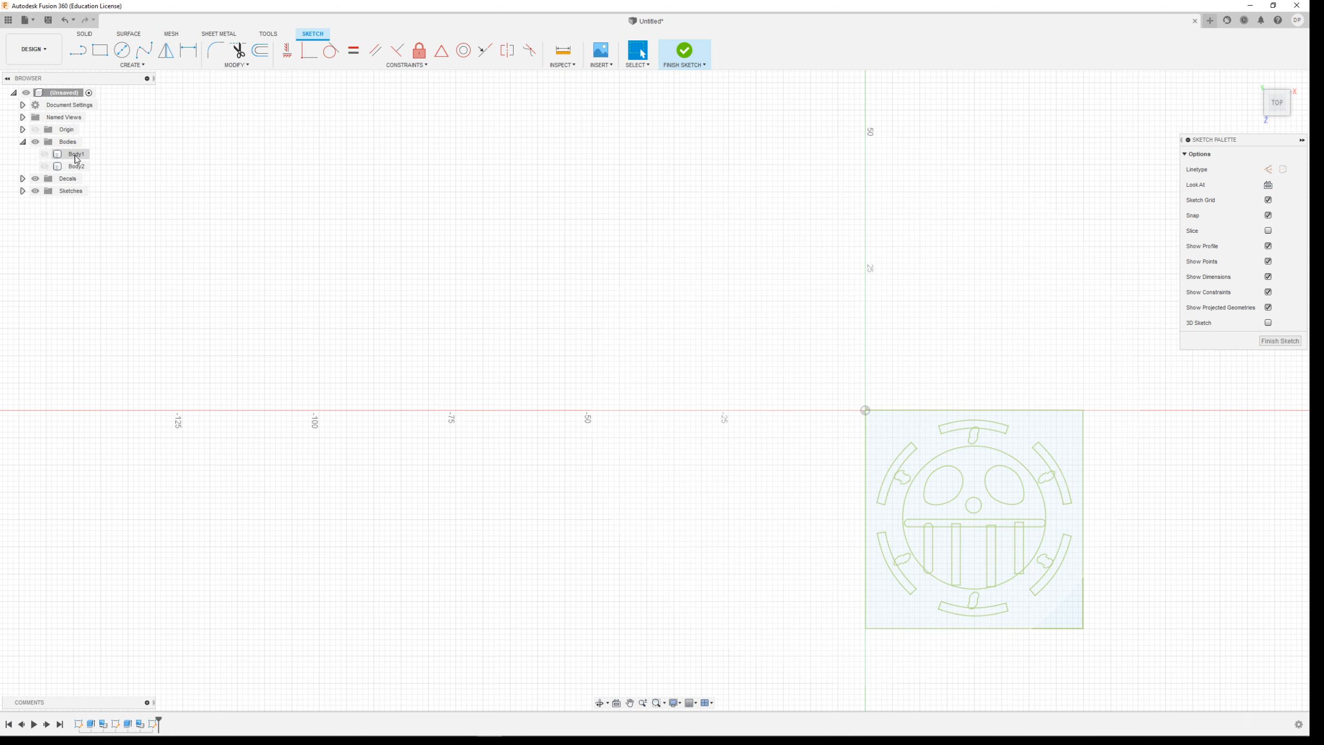
left_click(77, 166)
right_click(78, 166)
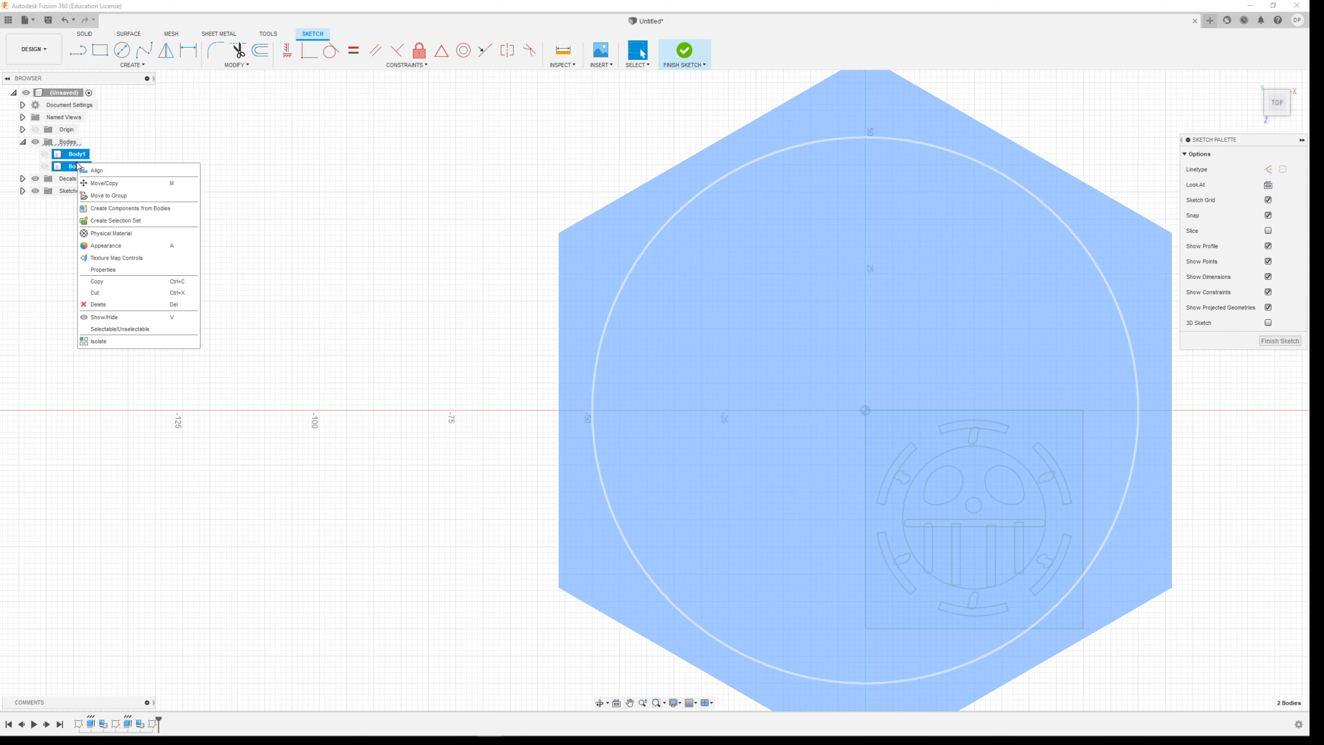
left_click(118, 310)
left_click(240, 271)
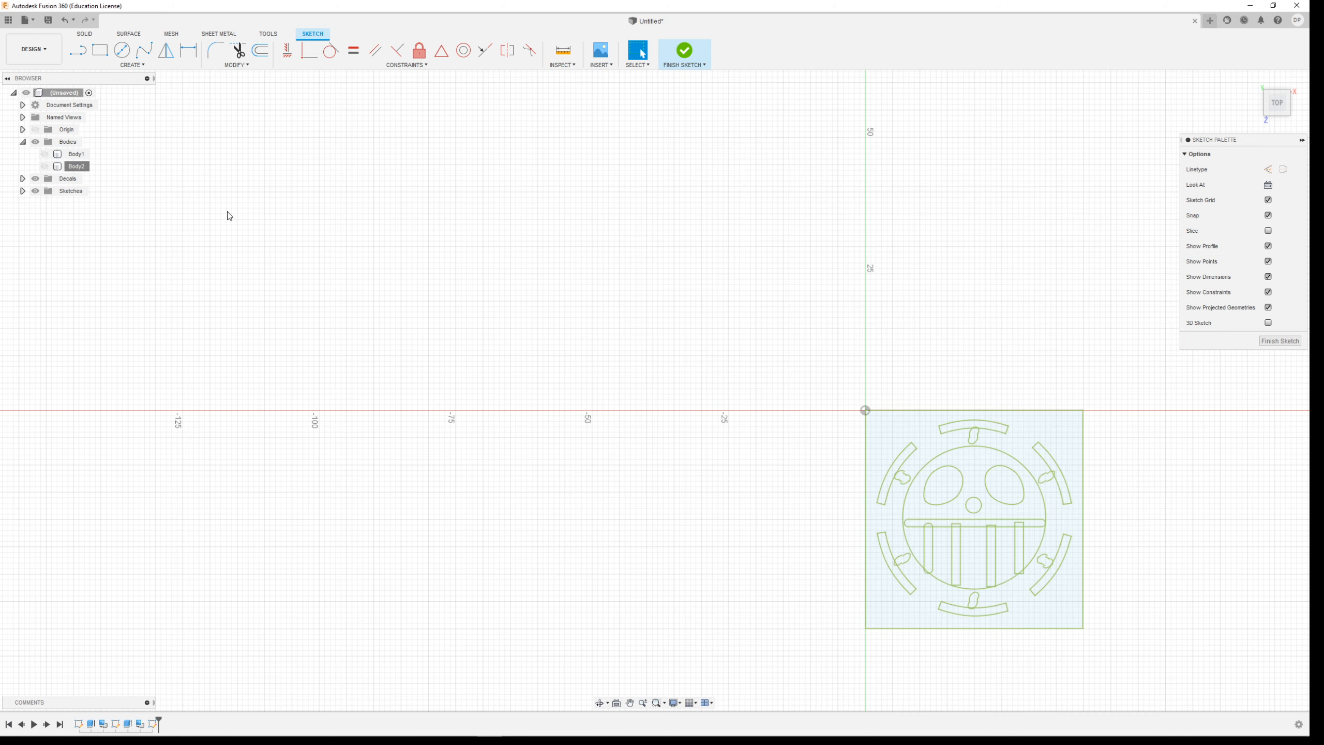
scroll(1201, 618, "up", 5)
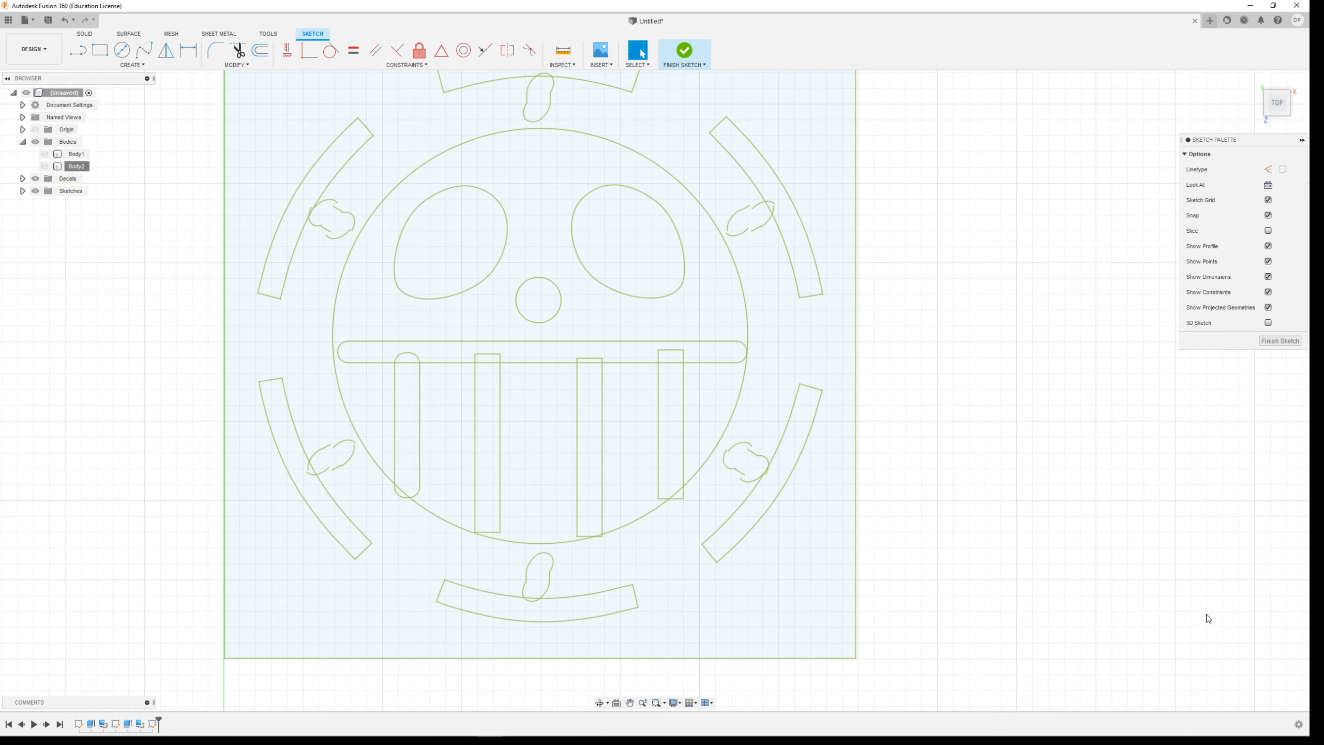
scroll(1103, 541, "down", 3)
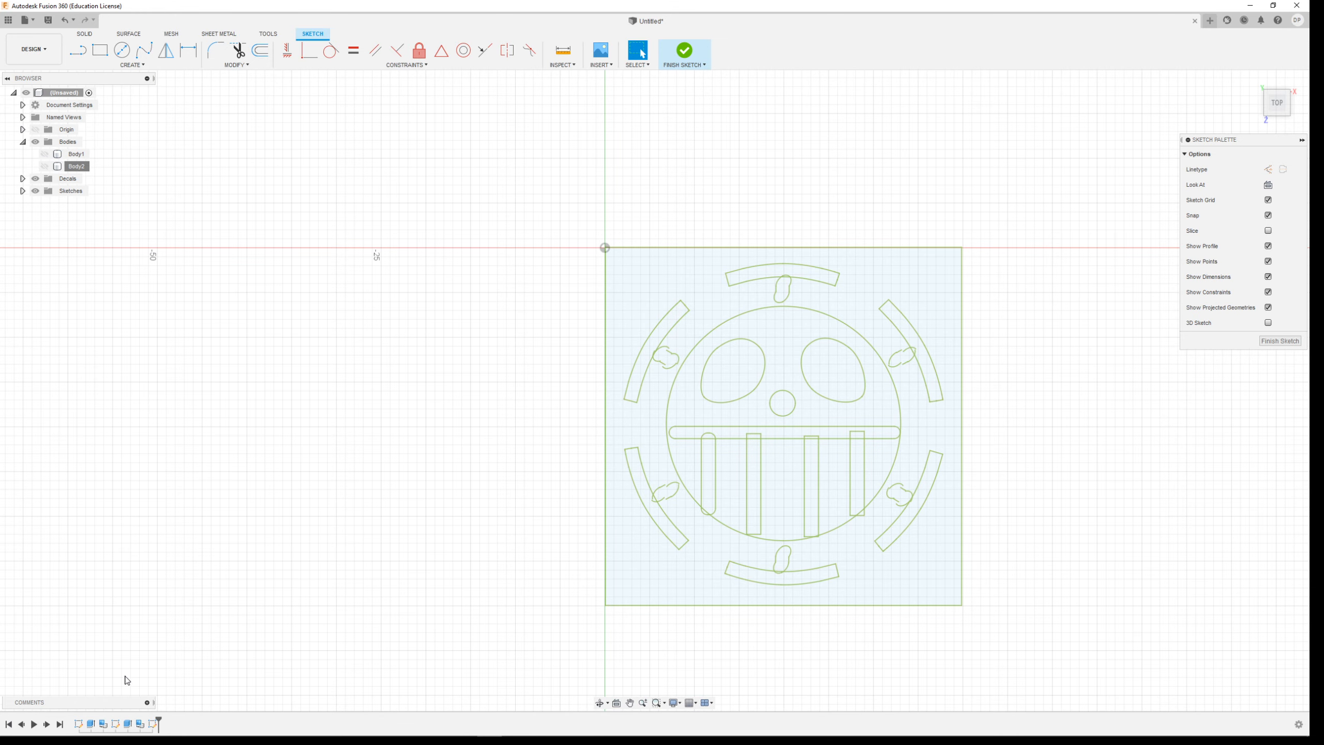
Switch to Adobe Illustrator with the blank Retro-Patterns document in front
left_click(286, 728)
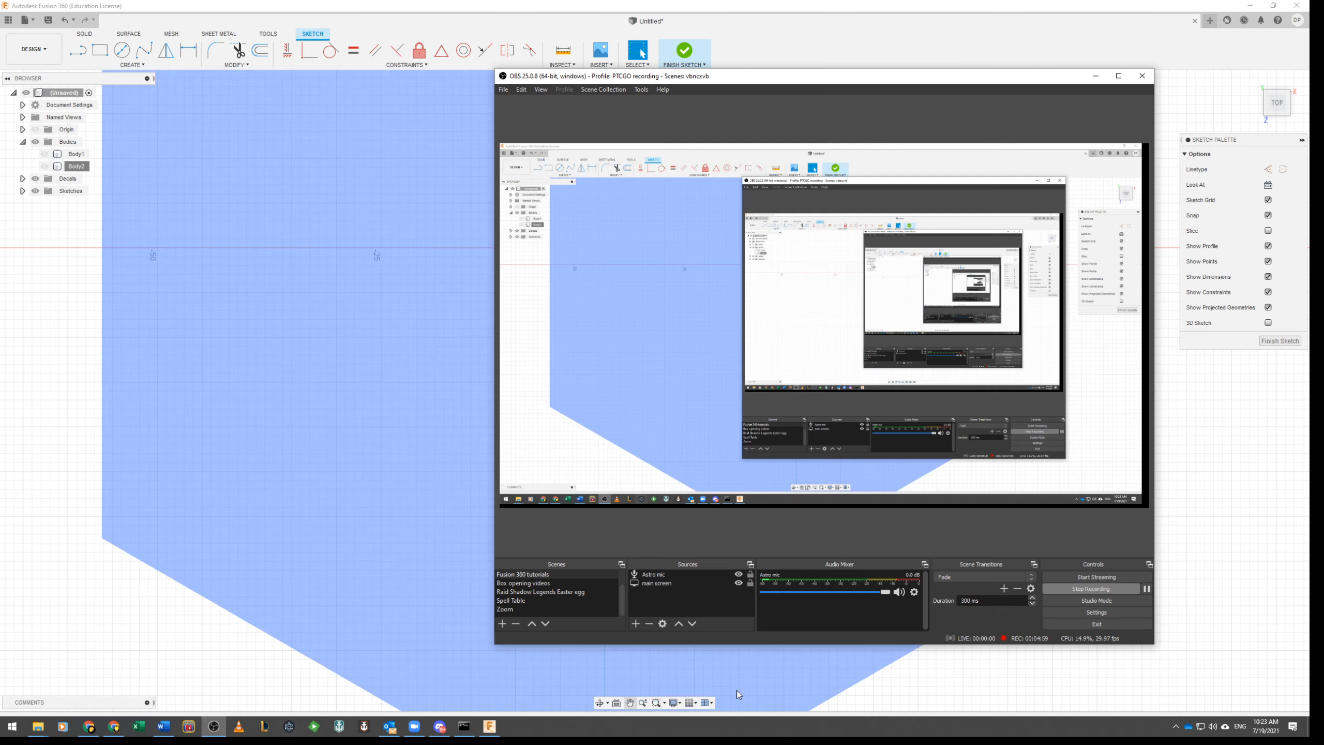
left_click(1146, 589)
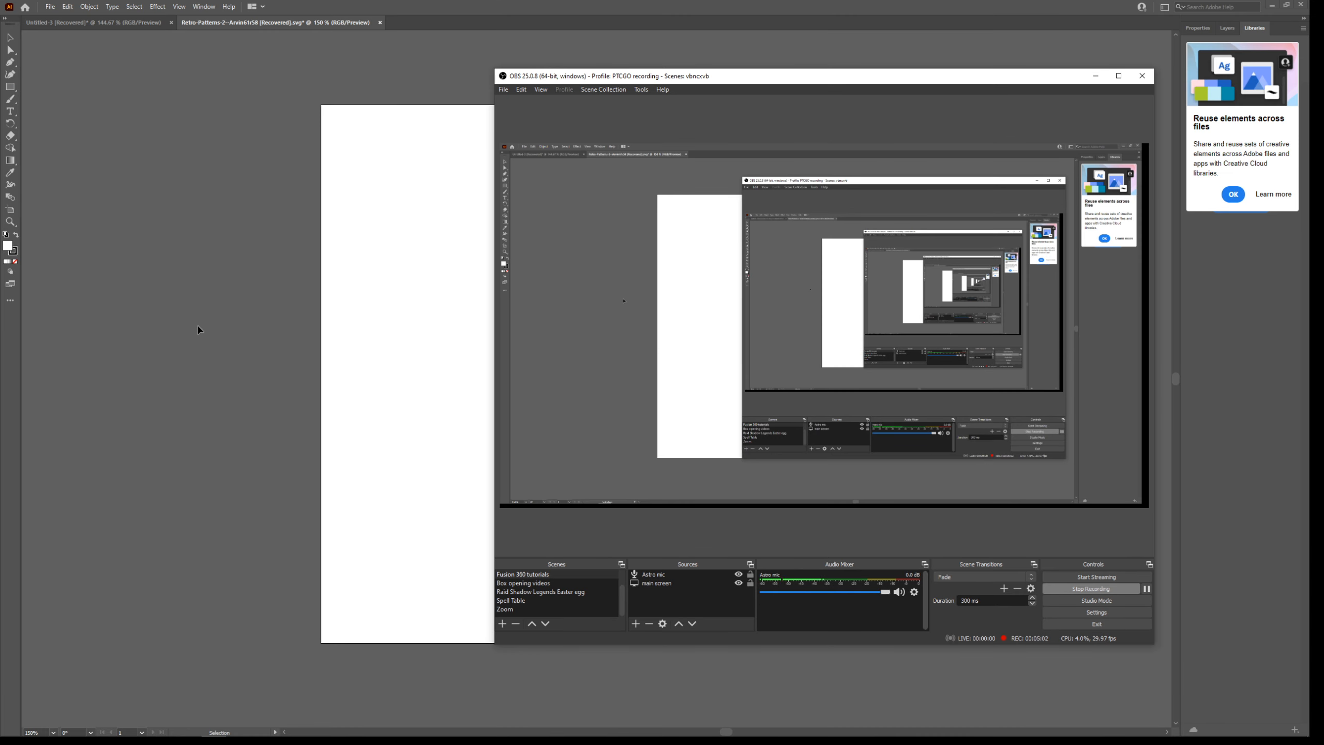
left_click(139, 312)
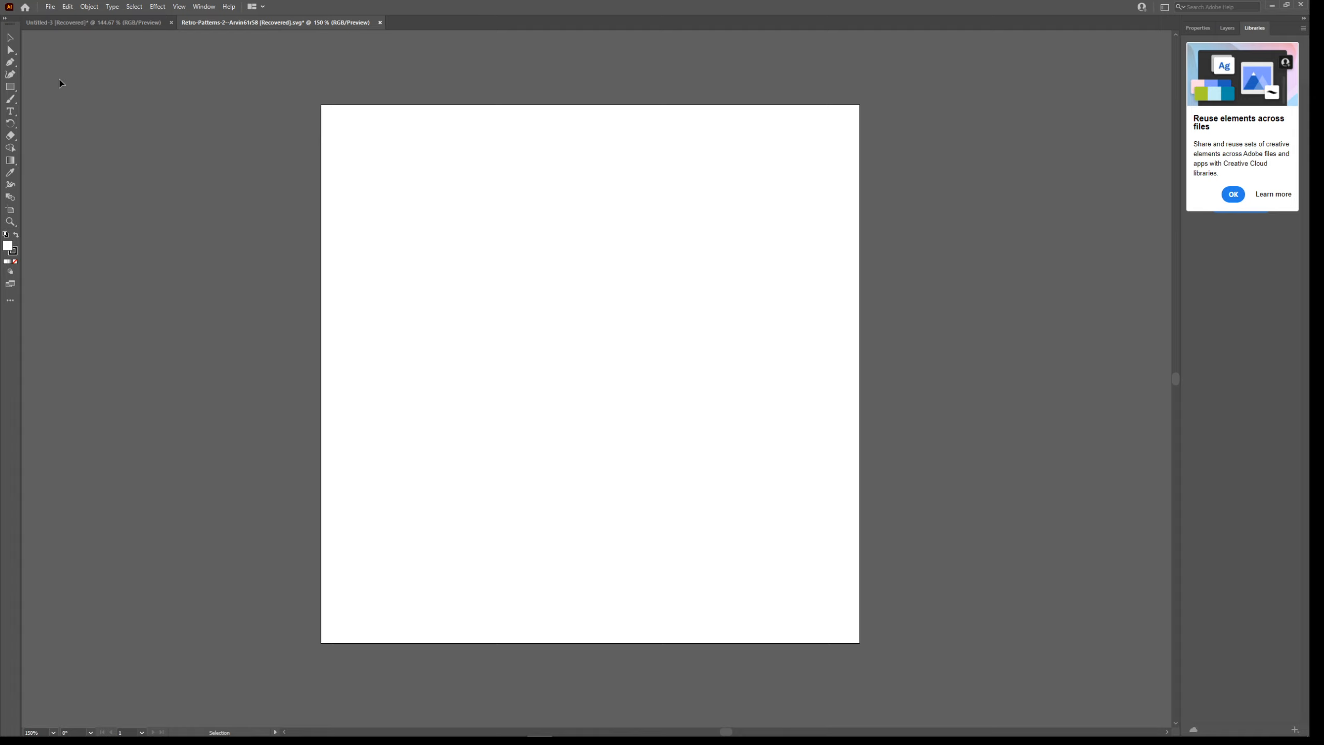
Place the yellow skull logo image from the svg dxf folder in Tutorials School onto the blank artboard
left_click(52, 10)
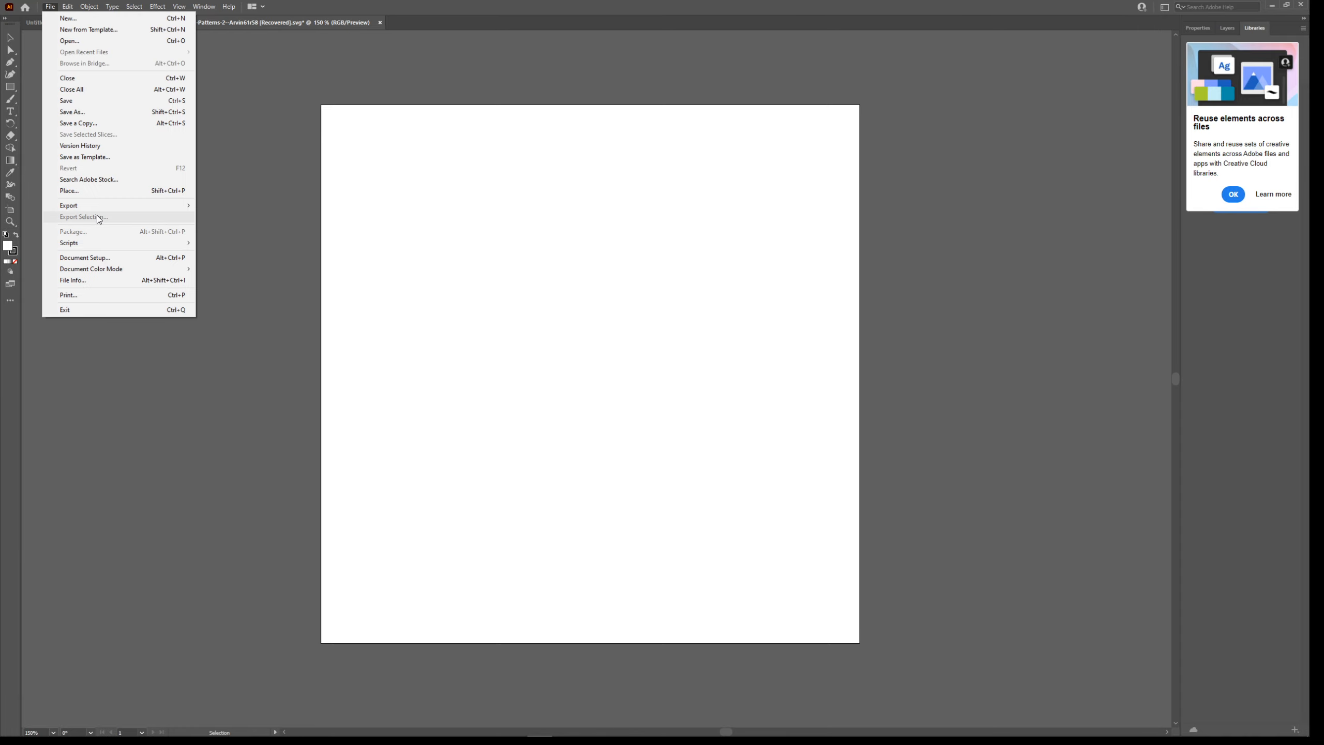
left_click(109, 192)
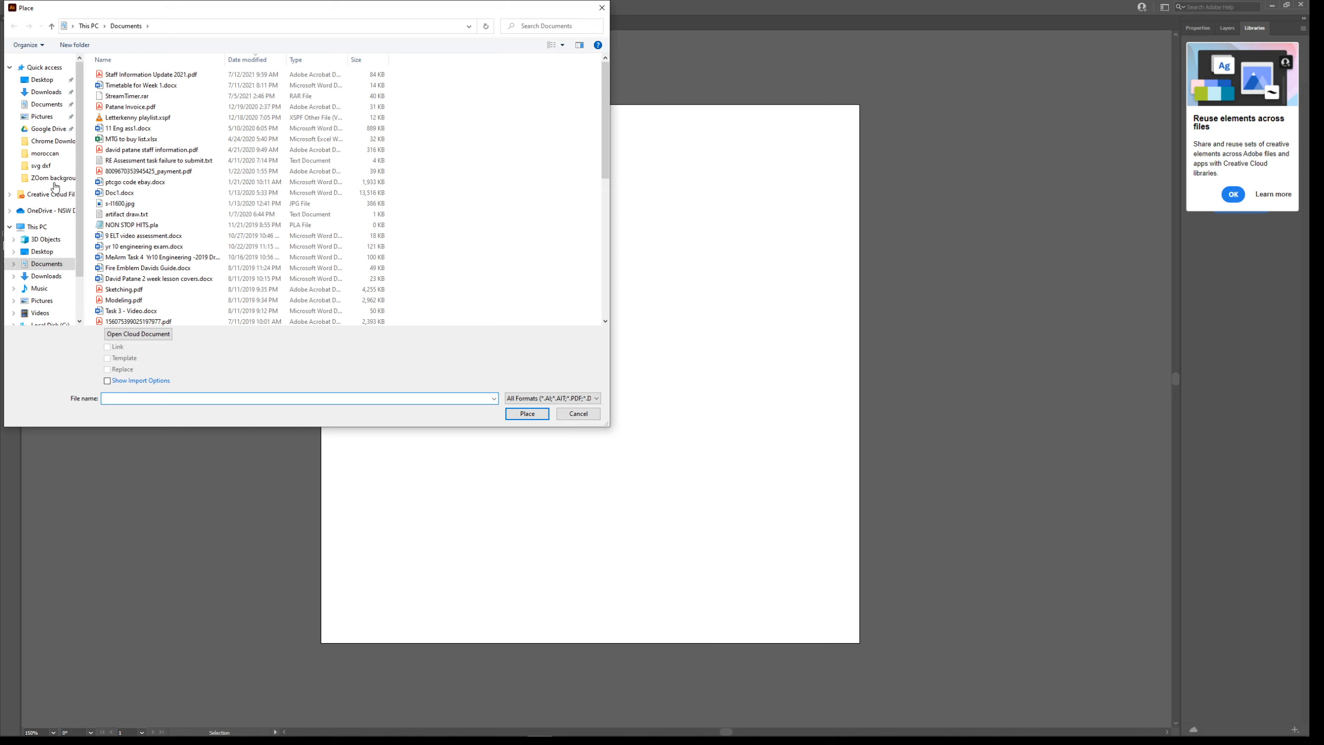
left_click(45, 153)
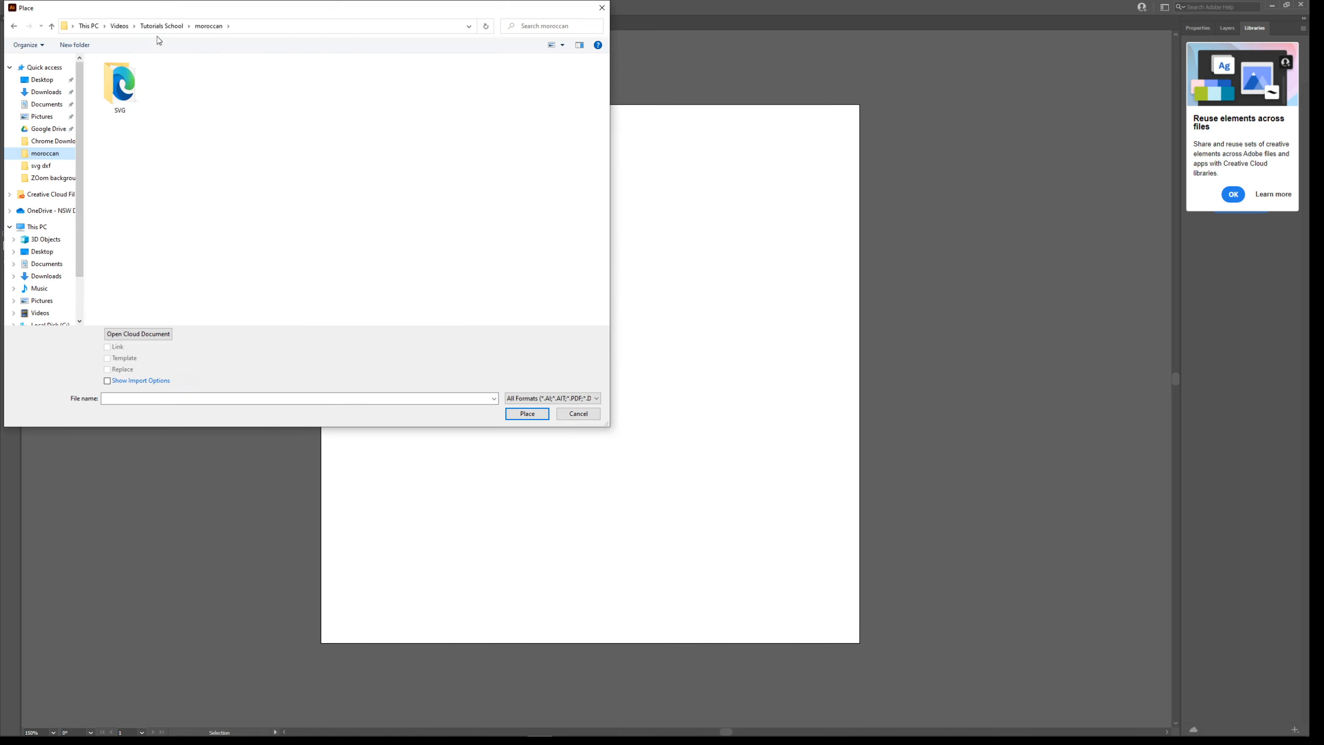
left_click(162, 26)
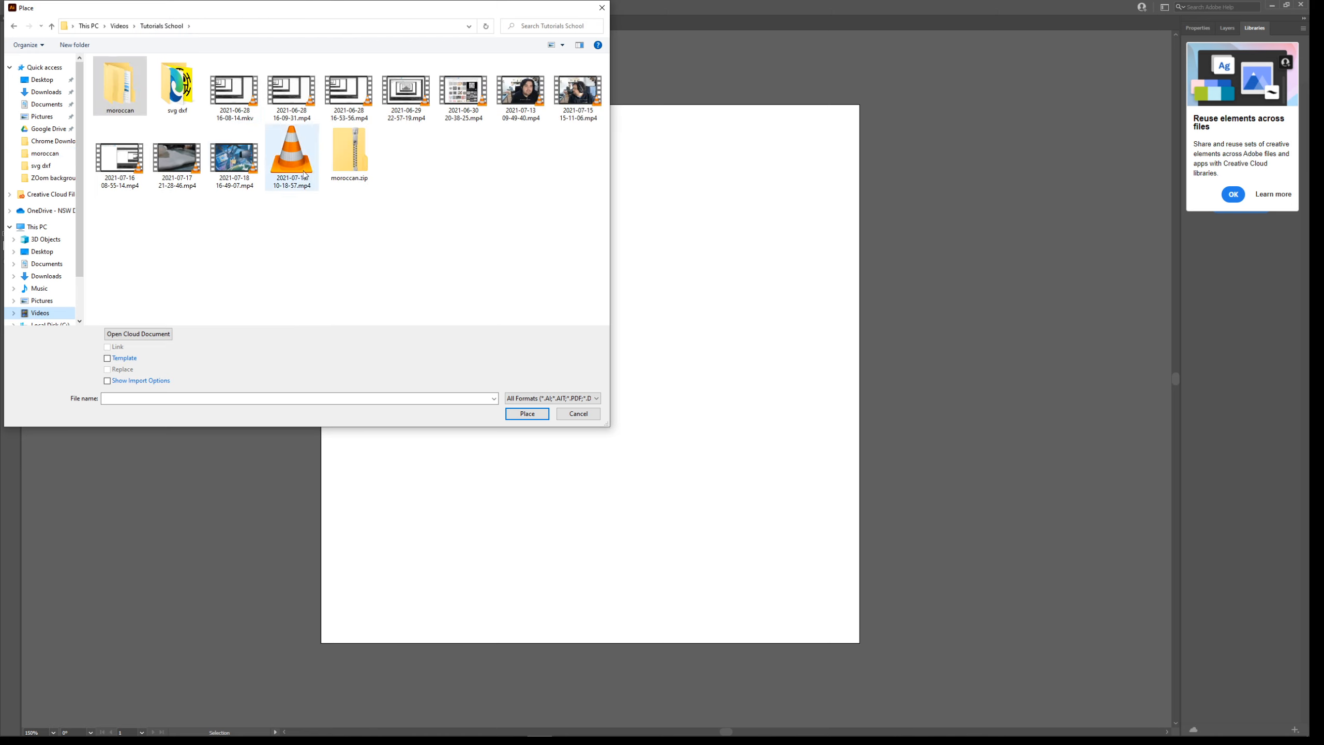
double_click(177, 86)
double_click(296, 83)
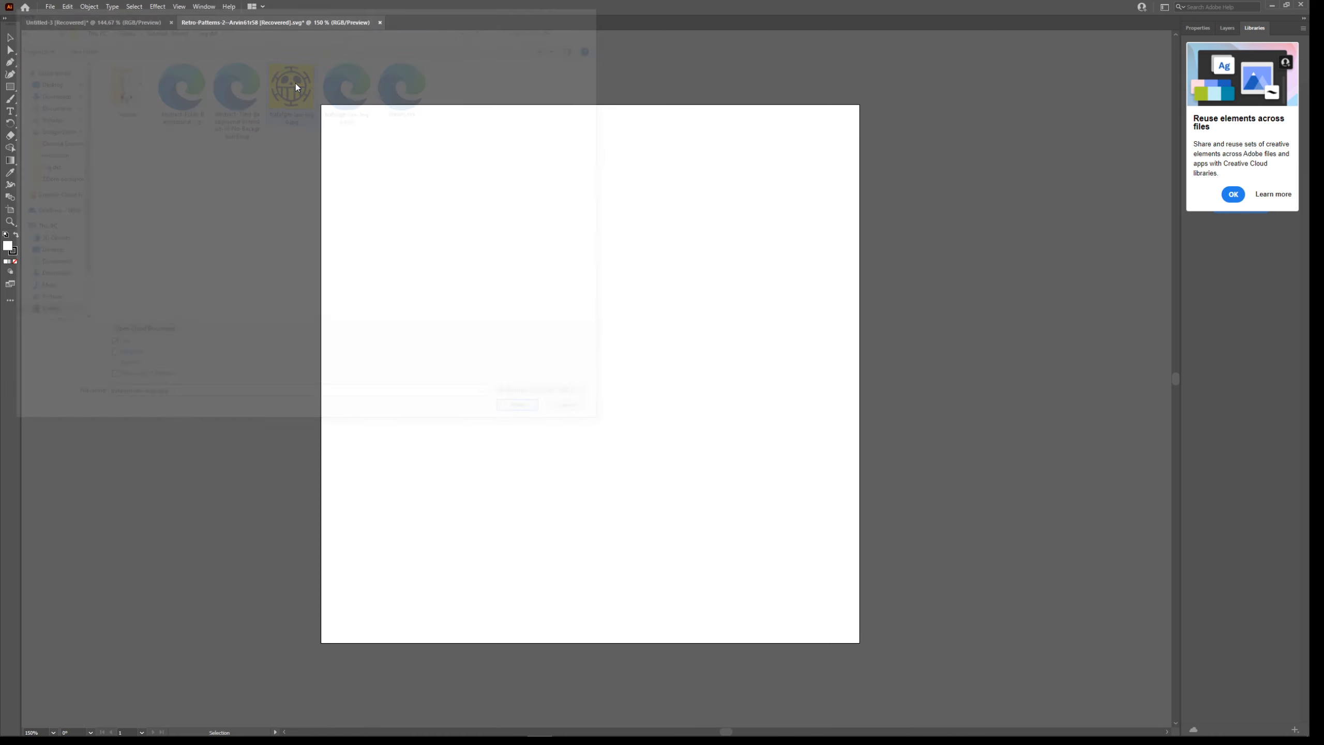
left_click_drag(472, 199, 703, 445)
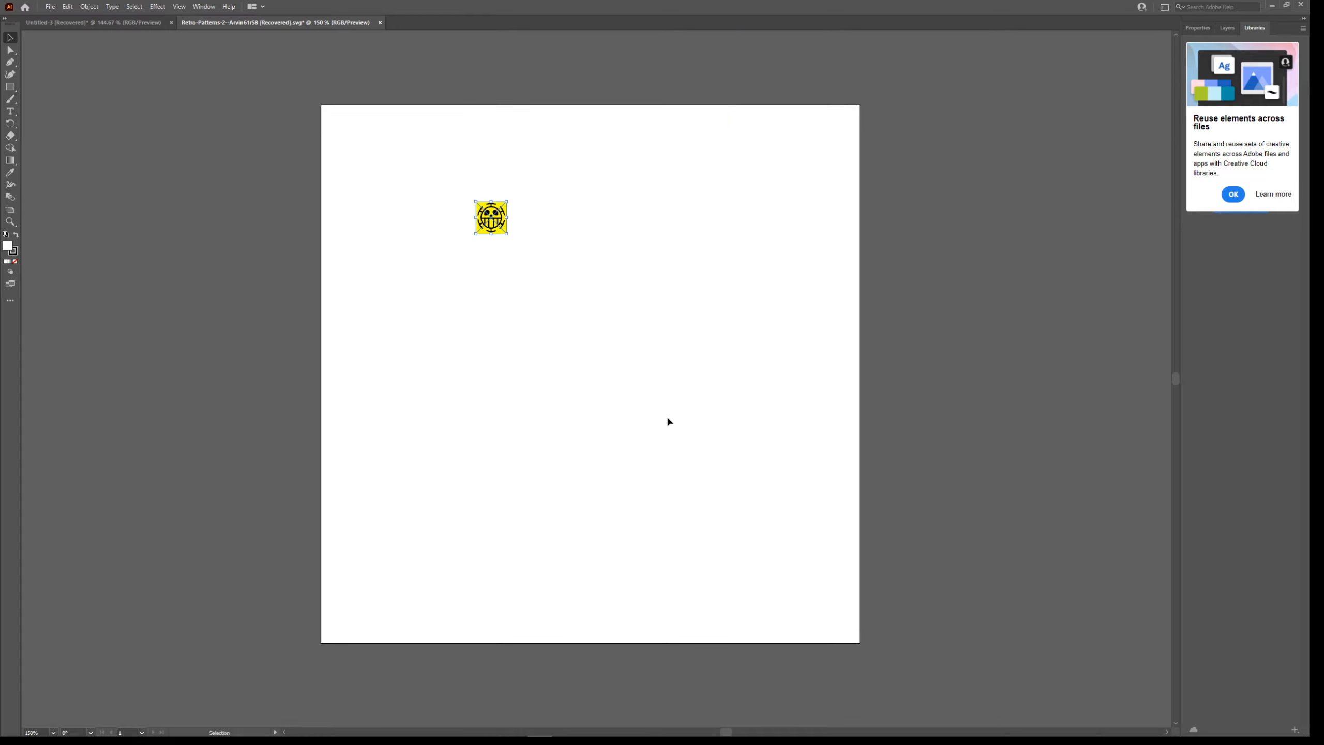
Try enlarging the placed logo across the lower part of the artboard, and undo the resizing
scroll(488, 283, "up", 2)
left_click_drag(508, 261, 861, 629)
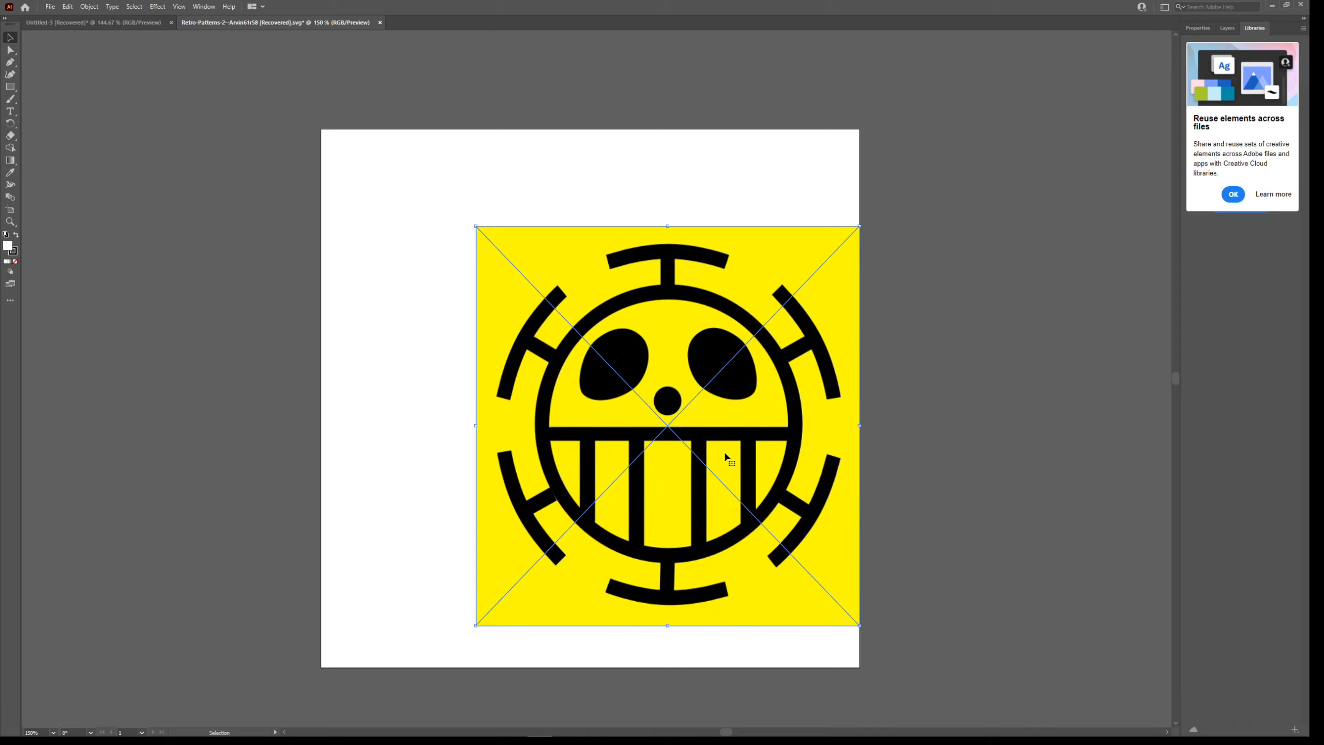
key("ctrl+z")
key("ctrl+z")
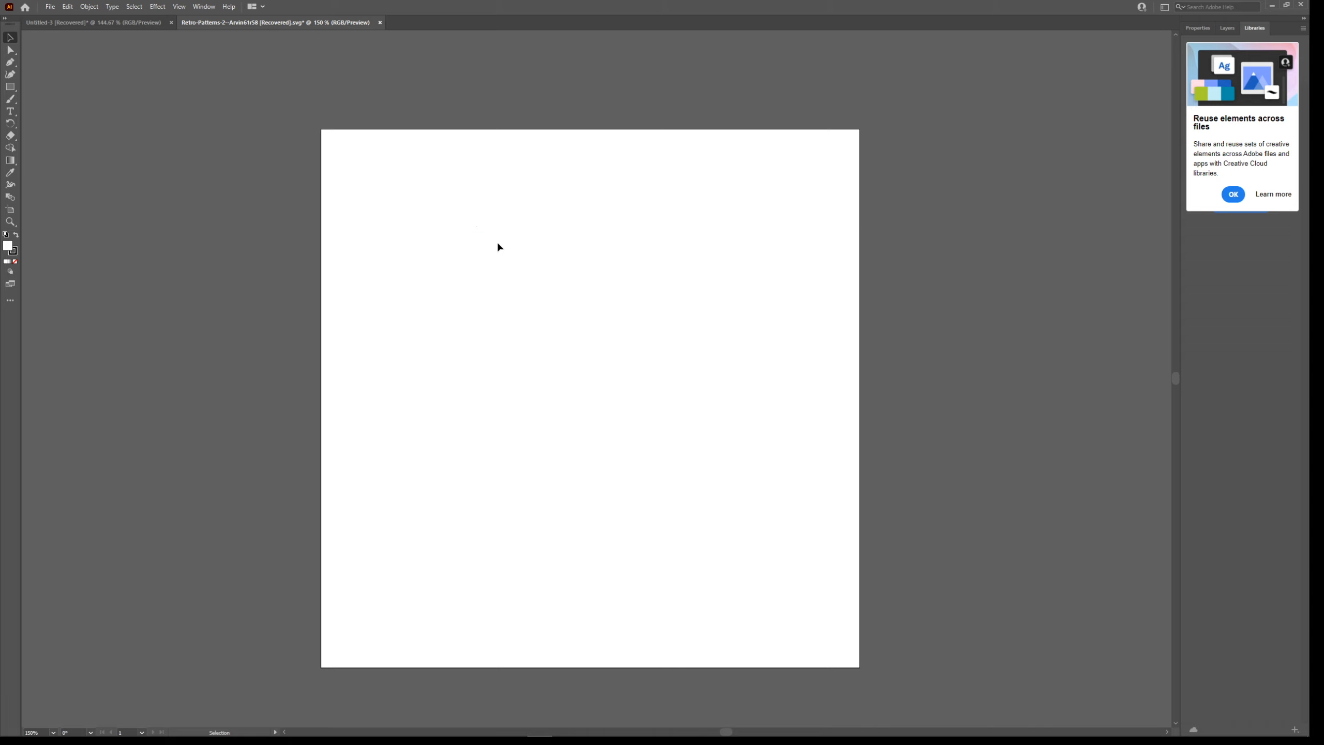
Find and select the tiny placed logo on the artboard and enlarge it proportionally from its lower corner
scroll(478, 239, "up", 4)
scroll(478, 239, "down", 3)
scroll(478, 239, "up", 3, "ctrl")
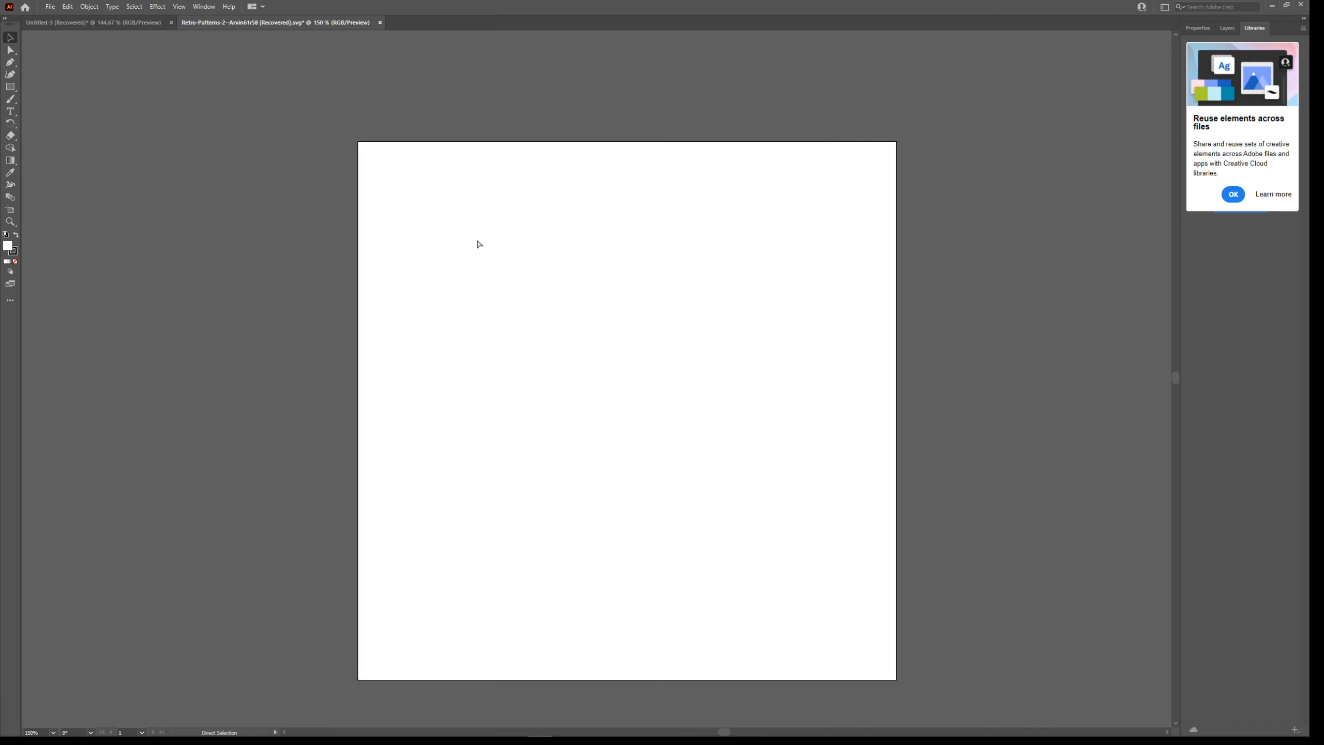
scroll(478, 239, "down", 1, "ctrl")
scroll(478, 239, "down", 1)
scroll(478, 241, "up", 4, "alt")
scroll(573, 200, "up", 4, "alt")
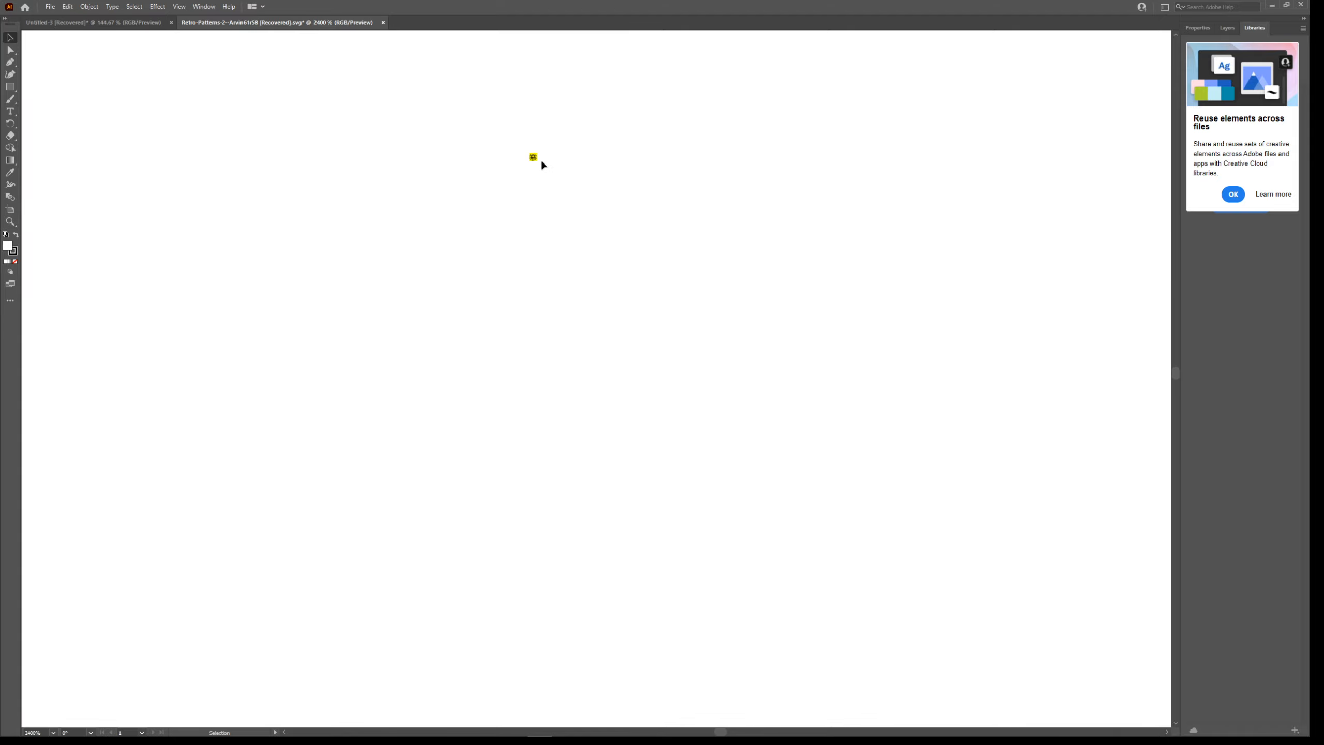
left_click(534, 158)
left_click_drag(540, 163, 965, 557)
Enlarge the logo to about two thirds of the artboard's width and move it toward the artboard's upper-left area
scroll(339, 233, "down", 5, "alt")
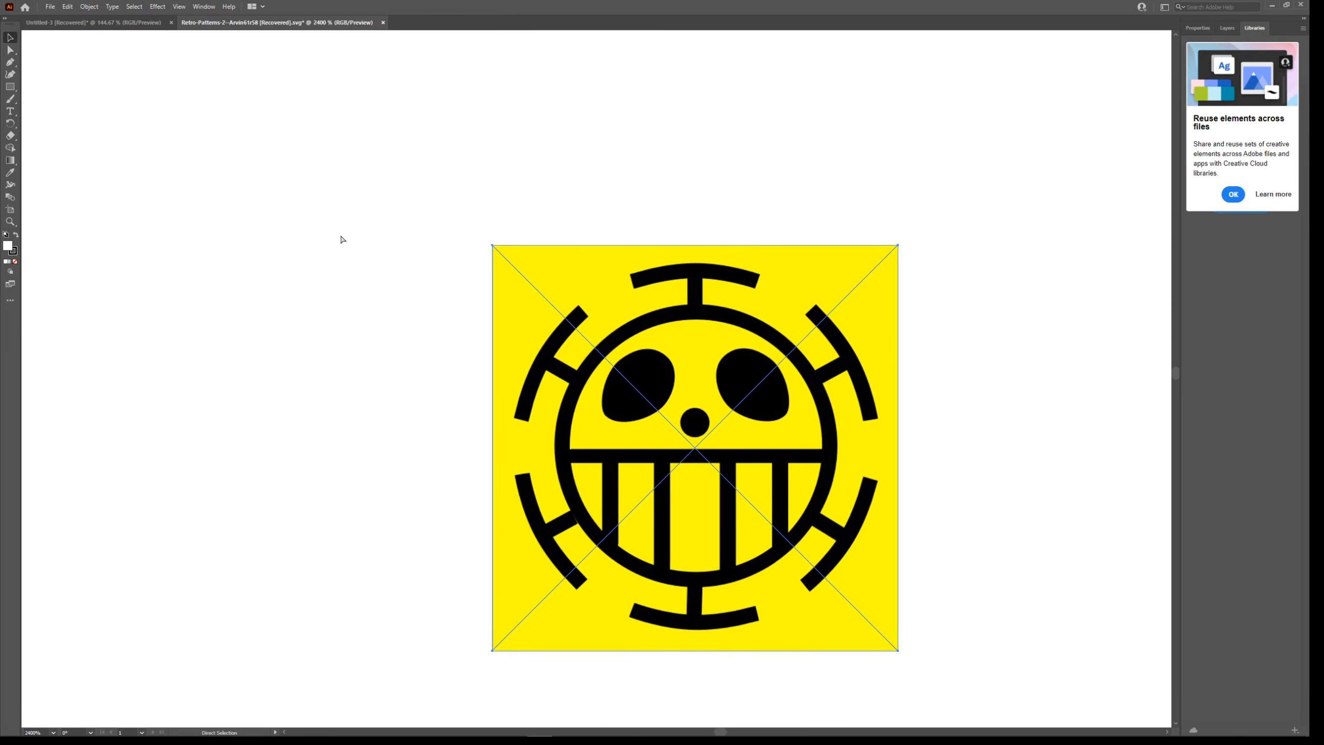
scroll(339, 233, "down", 3, "alt")
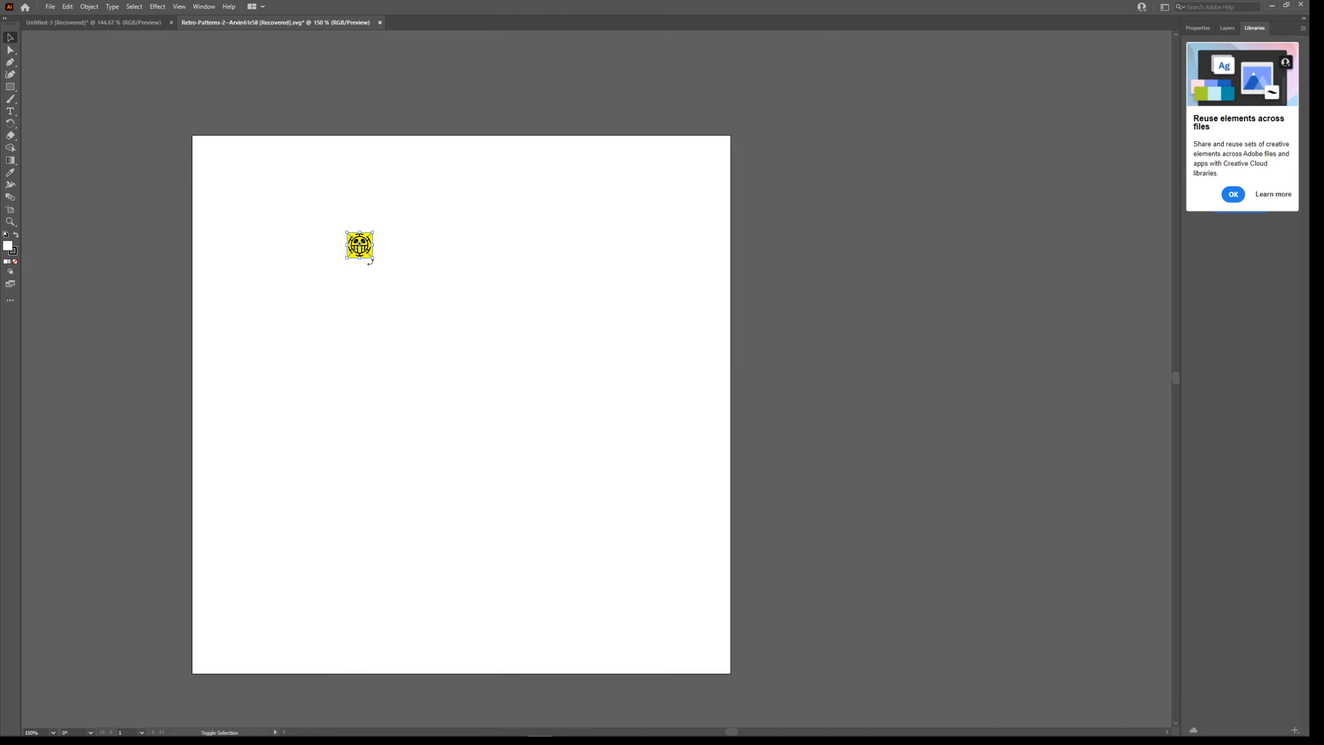
left_click_drag(374, 261, 702, 584)
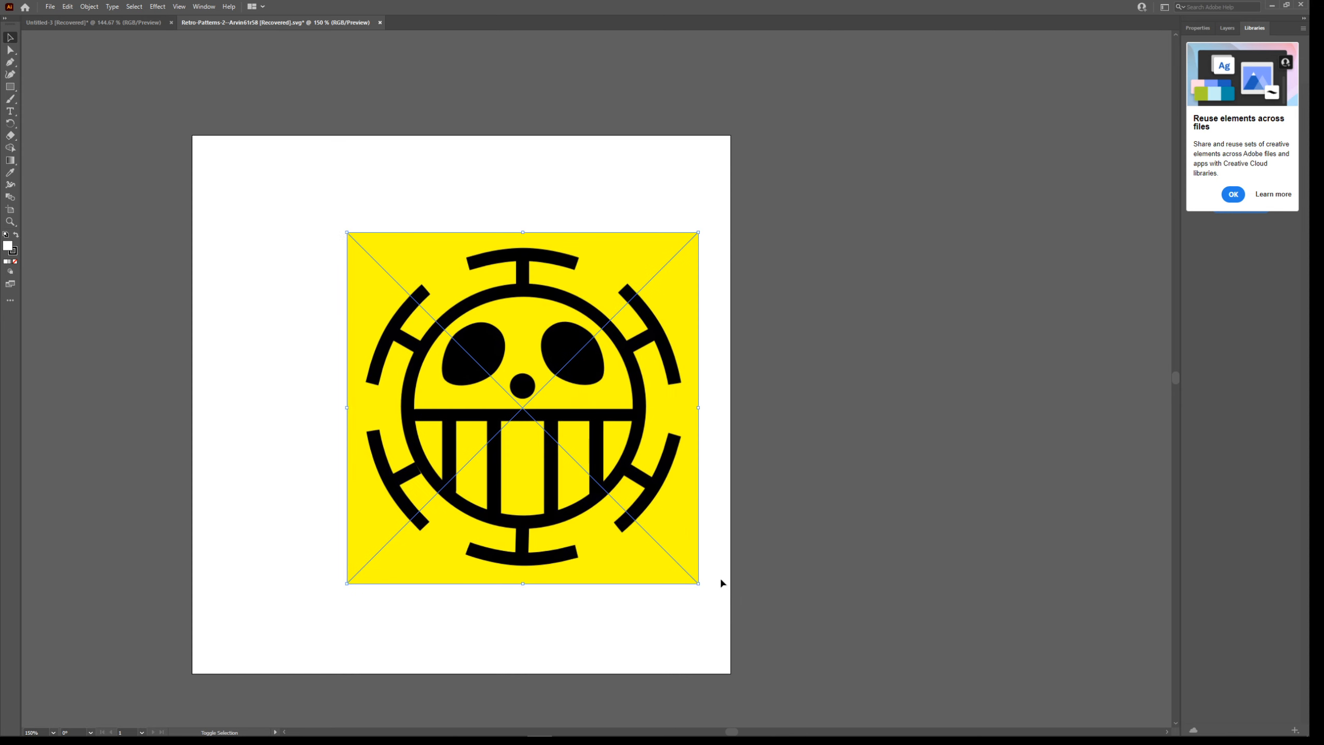
left_click_drag(501, 418, 423, 352)
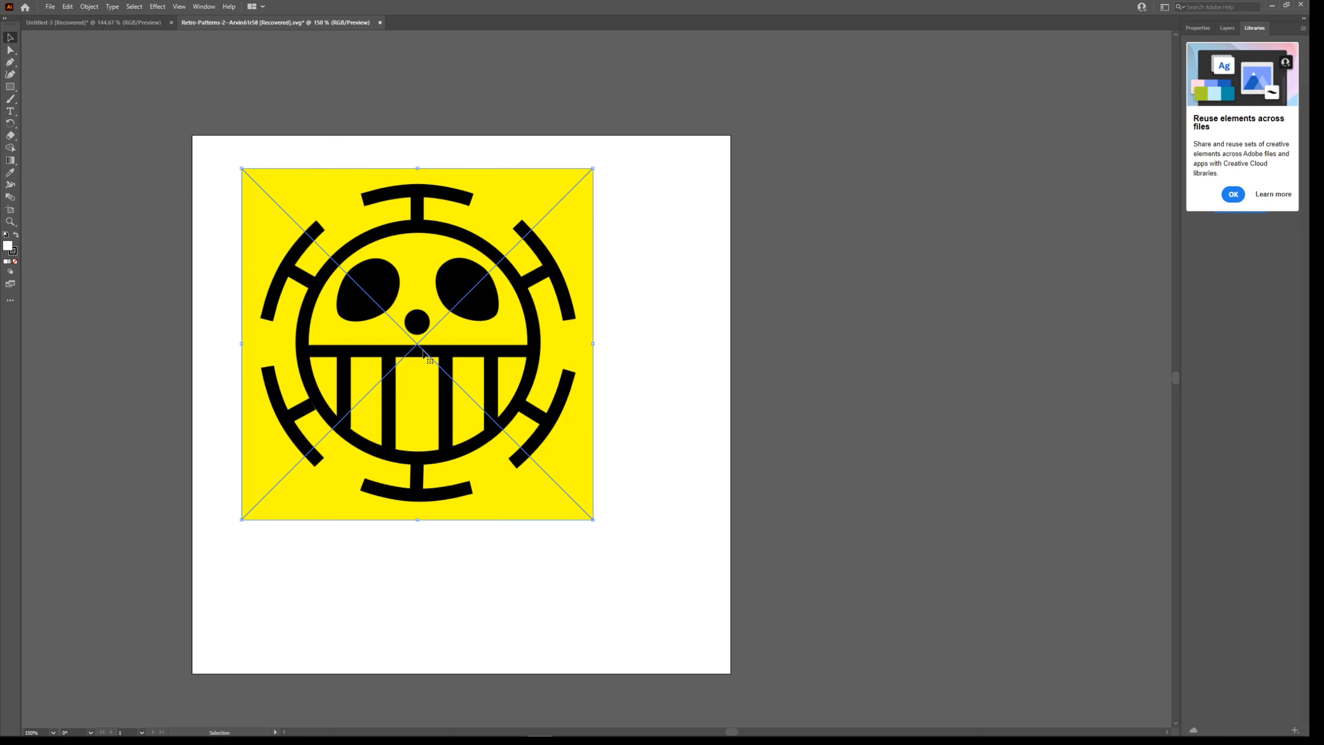
Examine the placed logo's edges at high magnification and compare them with the full image
scroll(484, 334, "up", 3)
scroll(514, 372, "down", 2)
scroll(516, 369, "up", 3, "ctrl")
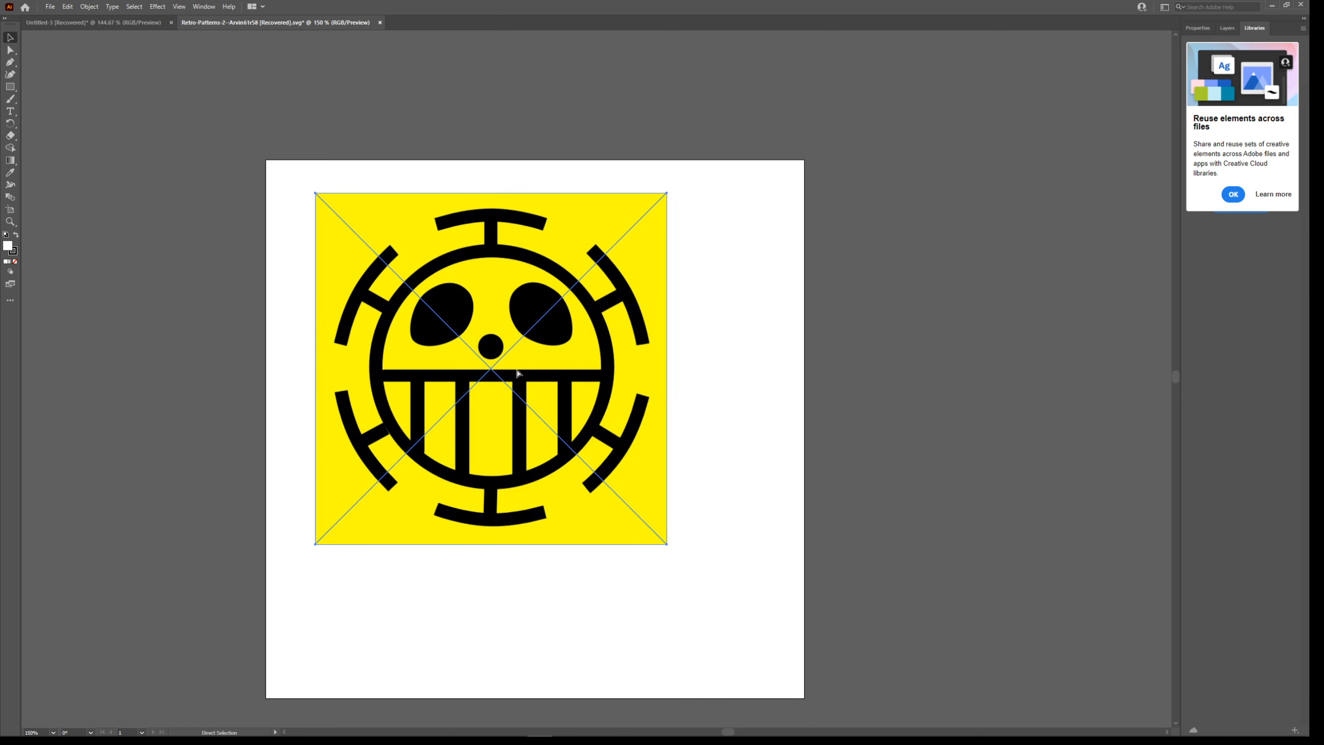
scroll(631, 386, "down", 3, "alt")
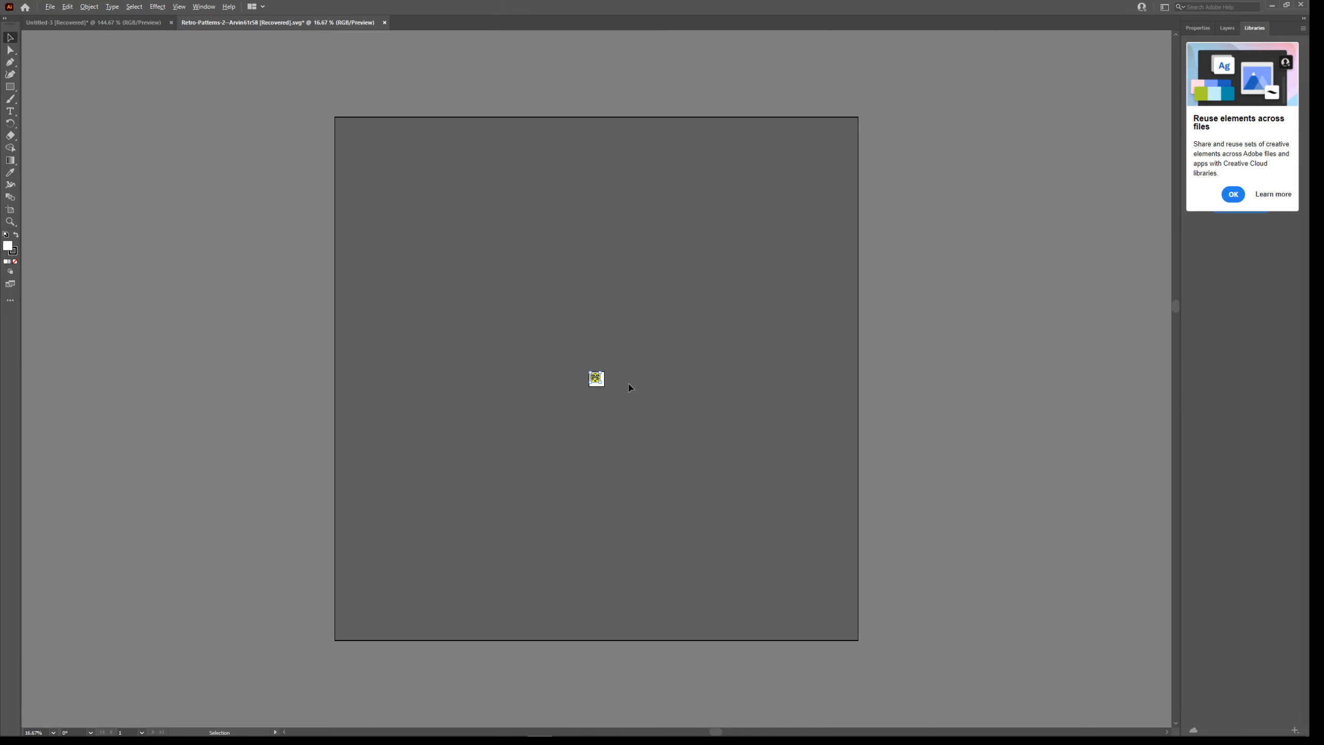
scroll(590, 340, "up", 10, "alt")
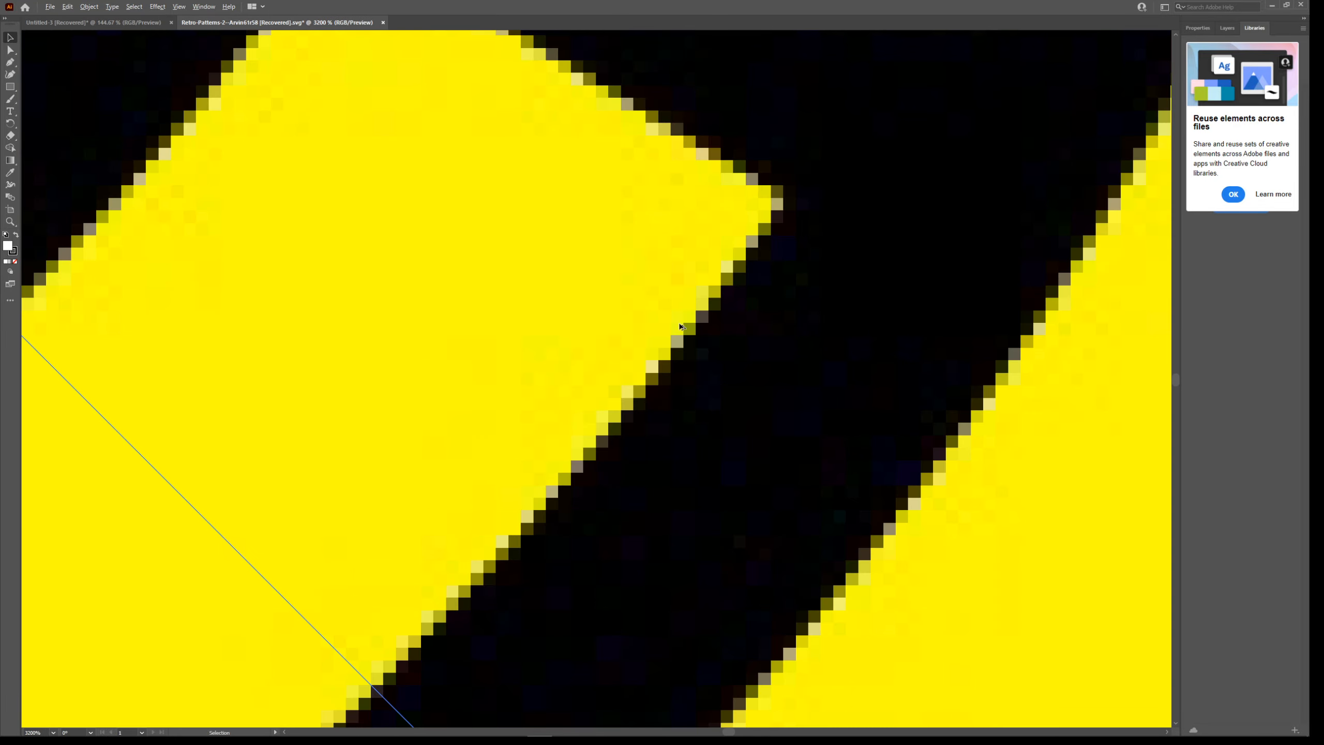
scroll(662, 325, "down", 10, "alt")
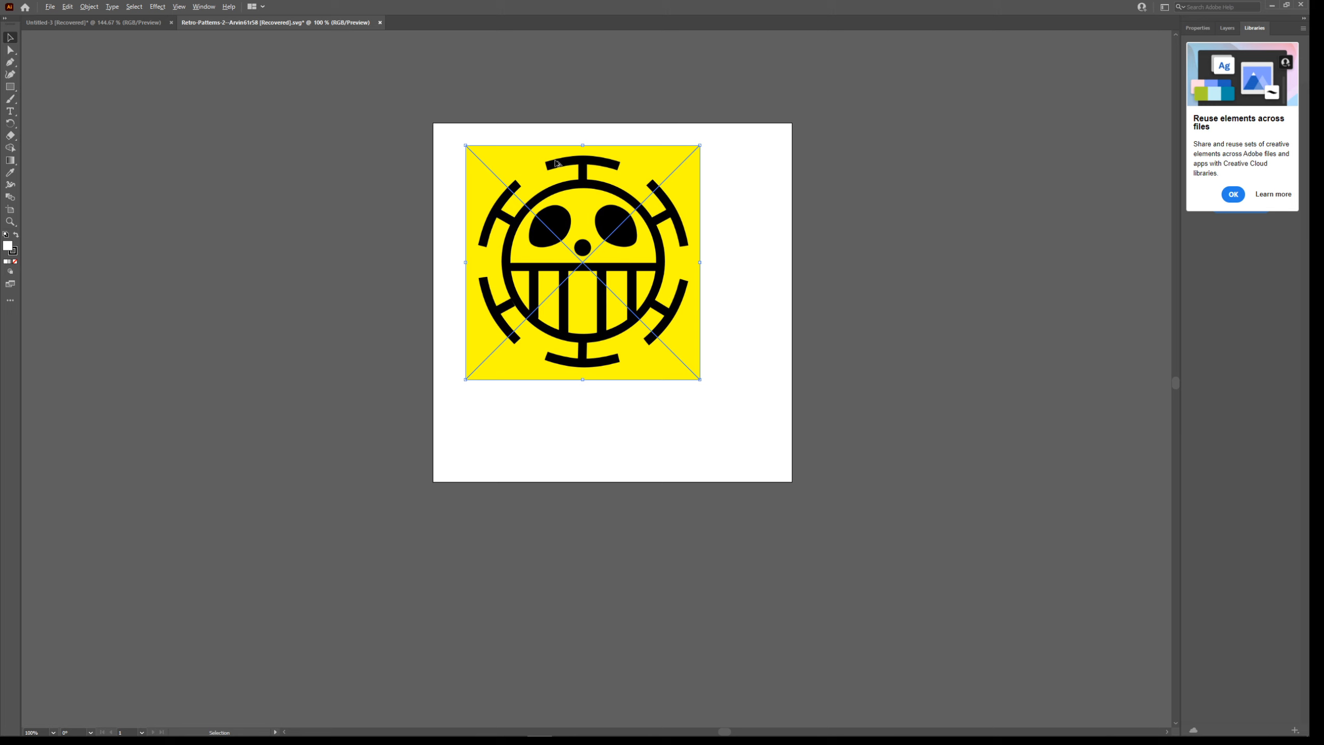
scroll(596, 85, "up", 1, "alt")
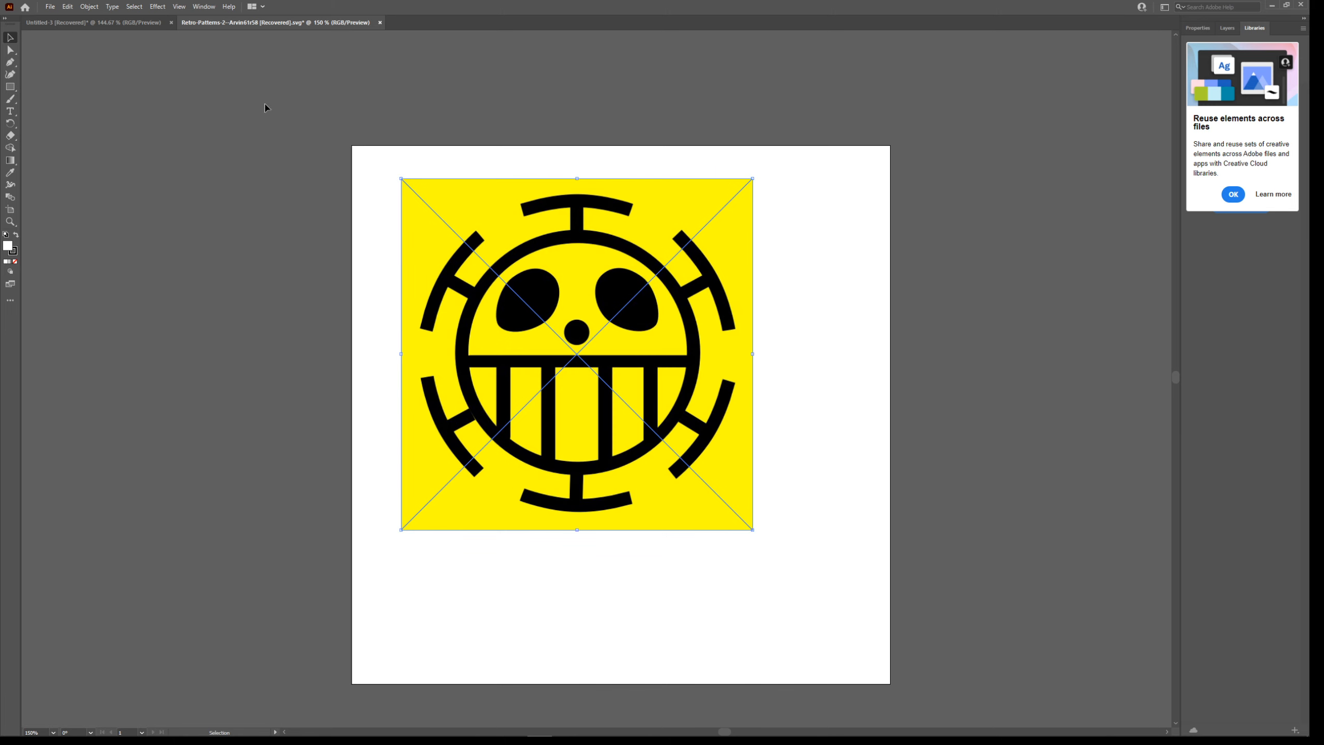
Convert the placed logo to vector paths with Image Trace's Make and Expand, and deselect the result
left_click(89, 6)
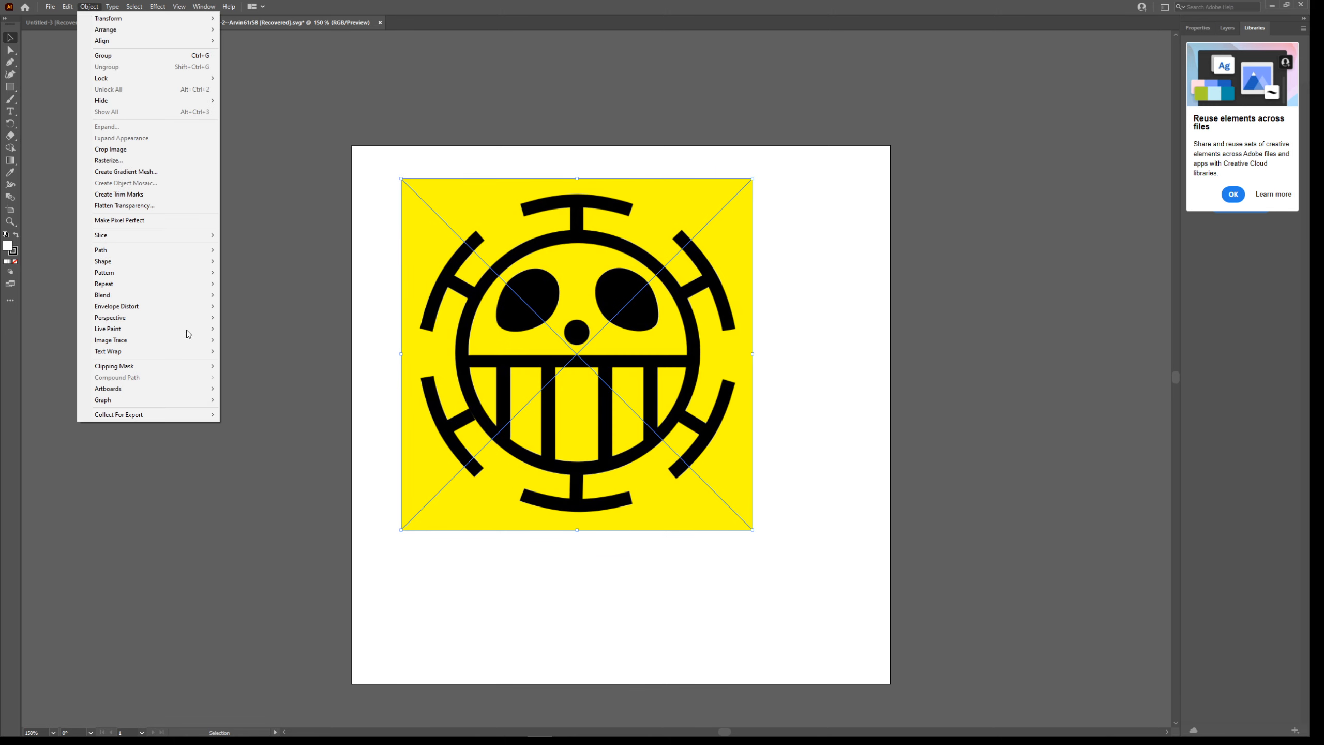
mouse_move(146, 344)
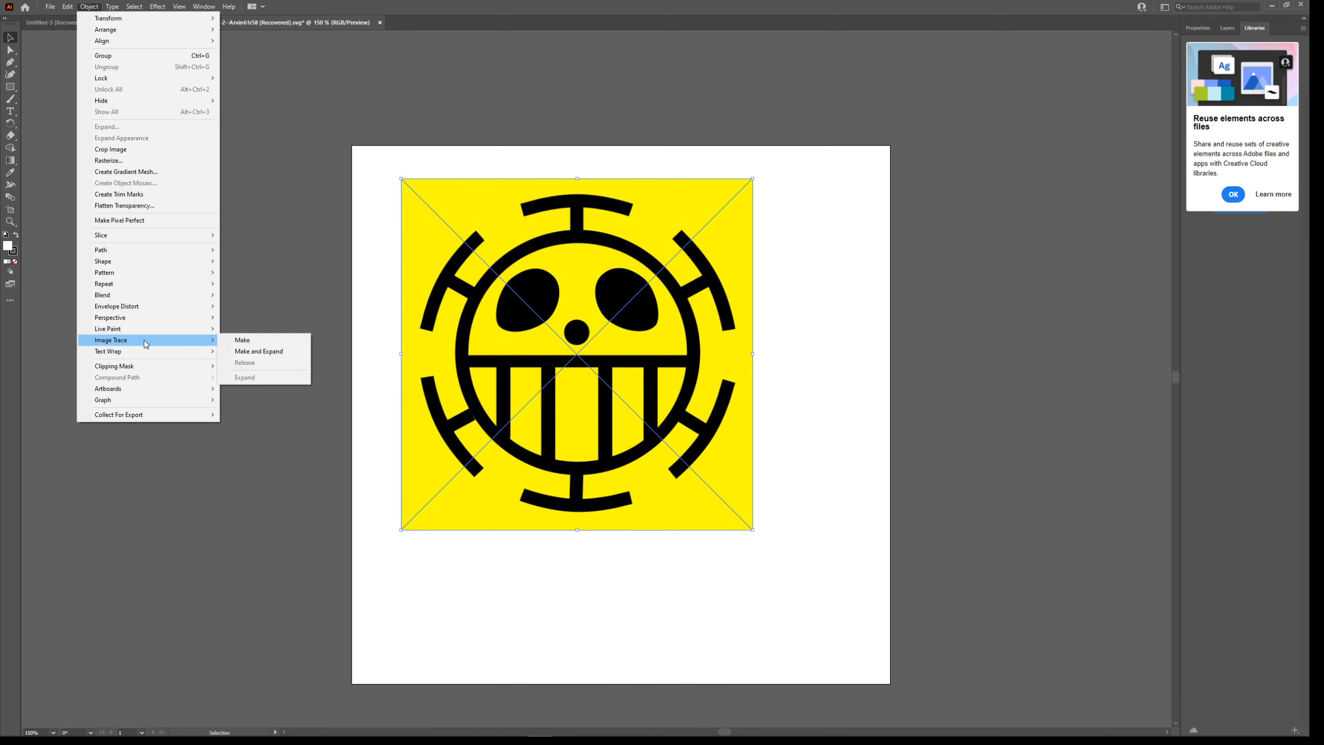
left_click(274, 353)
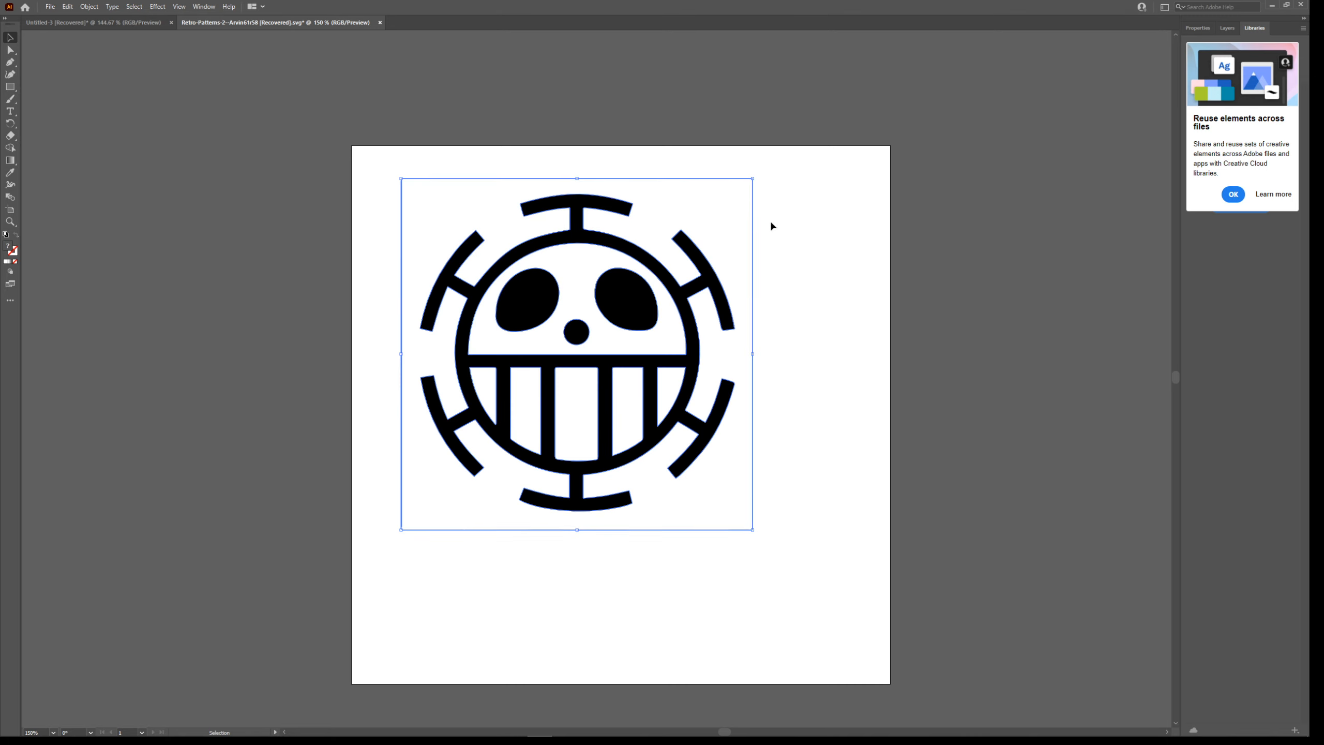
left_click(804, 565)
left_click(816, 346)
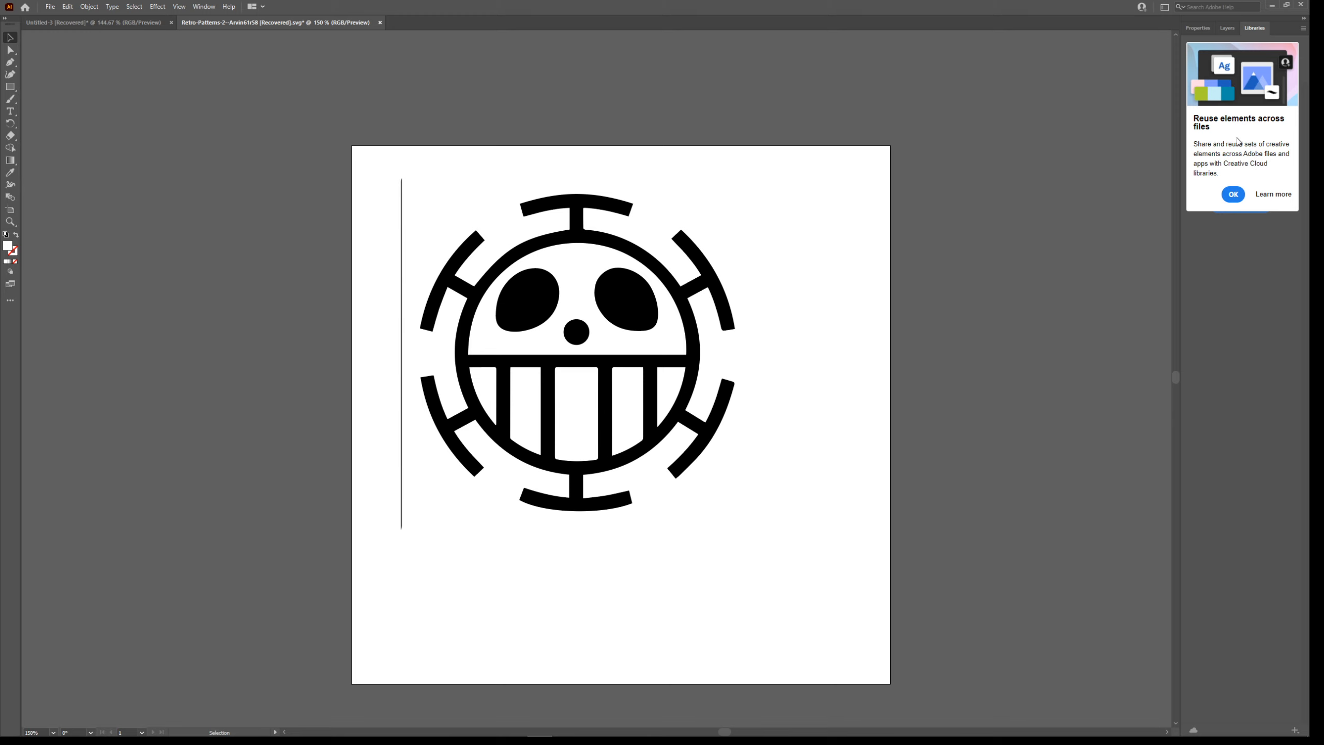
Show the object properties and move the traced logo group slightly up and toward the artboard's right edge
left_click(1198, 27)
left_click(686, 321)
left_click_drag(686, 321, 735, 299)
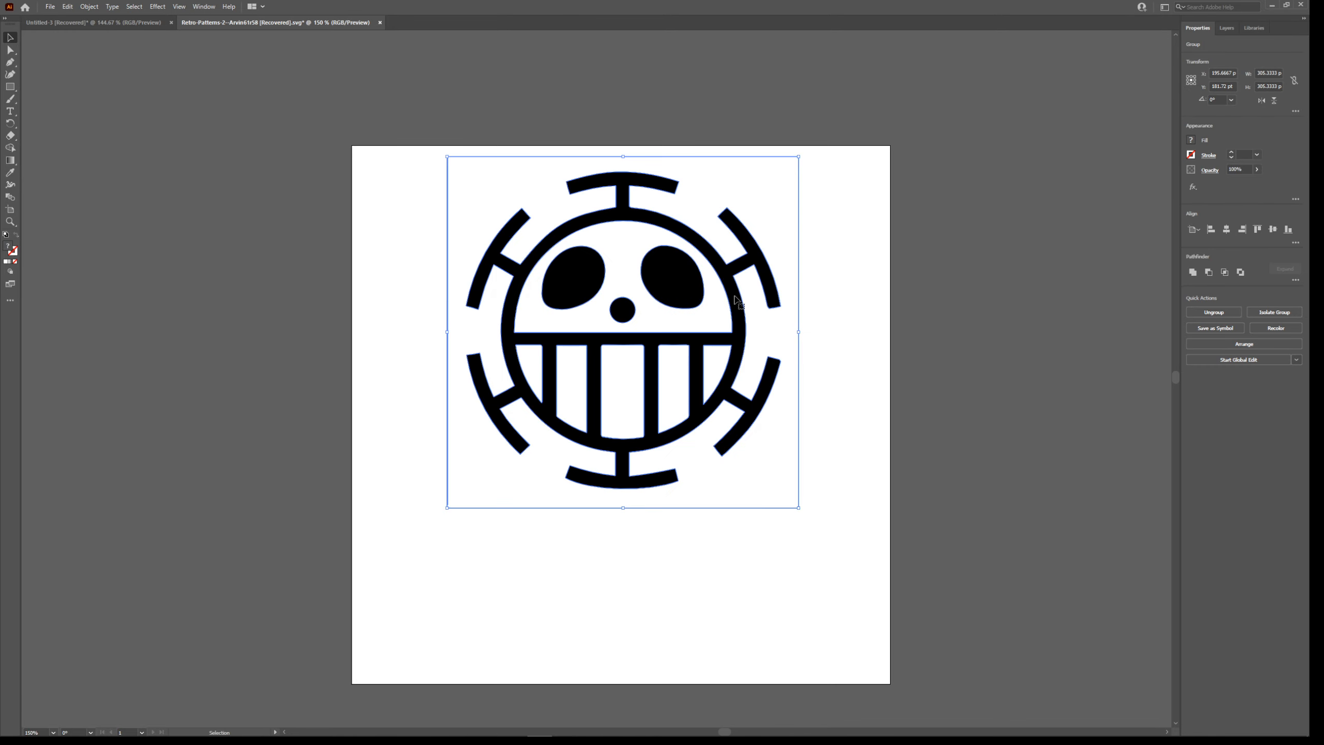
Isolate the traced group and delete its white background shape and the thin vertical line beside the logo
double_click(705, 489)
left_click_drag(712, 487, 238, 496)
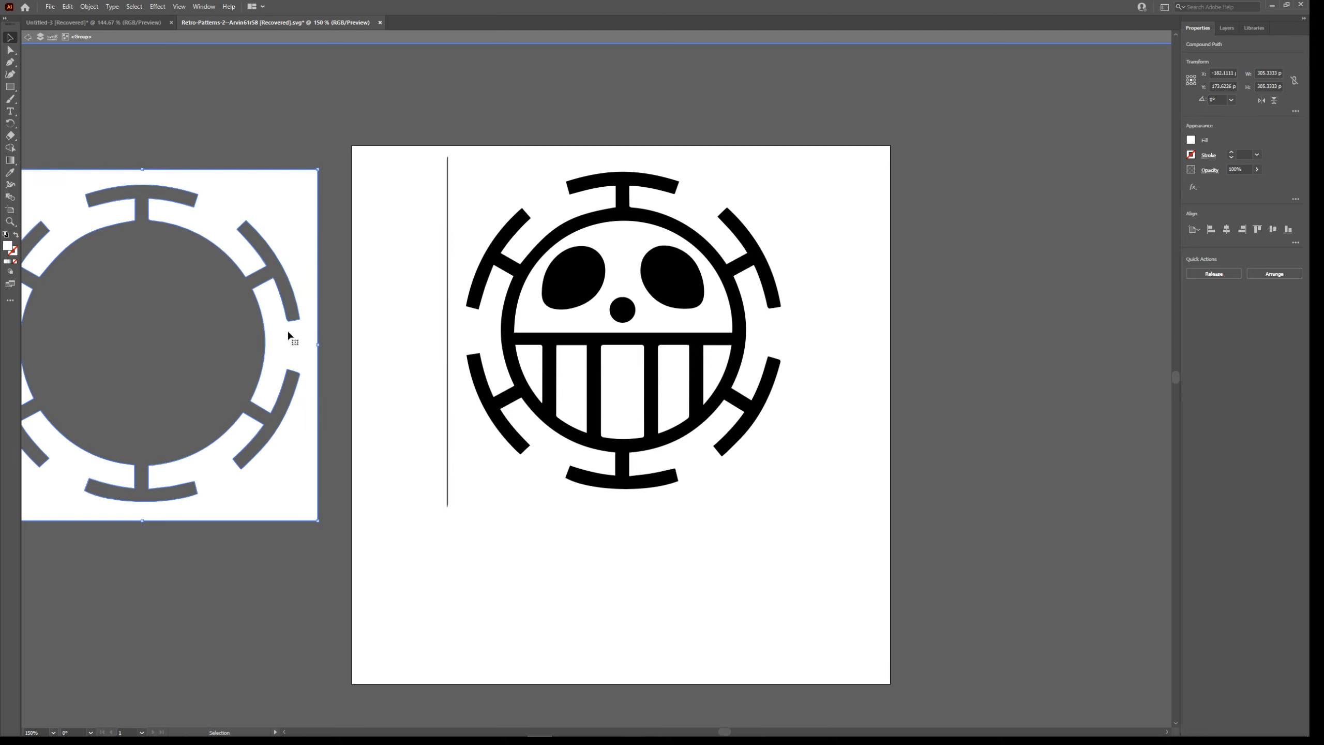
key("Delete")
left_click_drag(406, 146, 452, 550)
key("Delete")
Copy all remaining black logo shapes and create a new A4 document in portrait orientation with CMYK color
left_click_drag(412, 146, 849, 548)
key("ctrl+c")
scroll(702, 523, "down", 9, "alt")
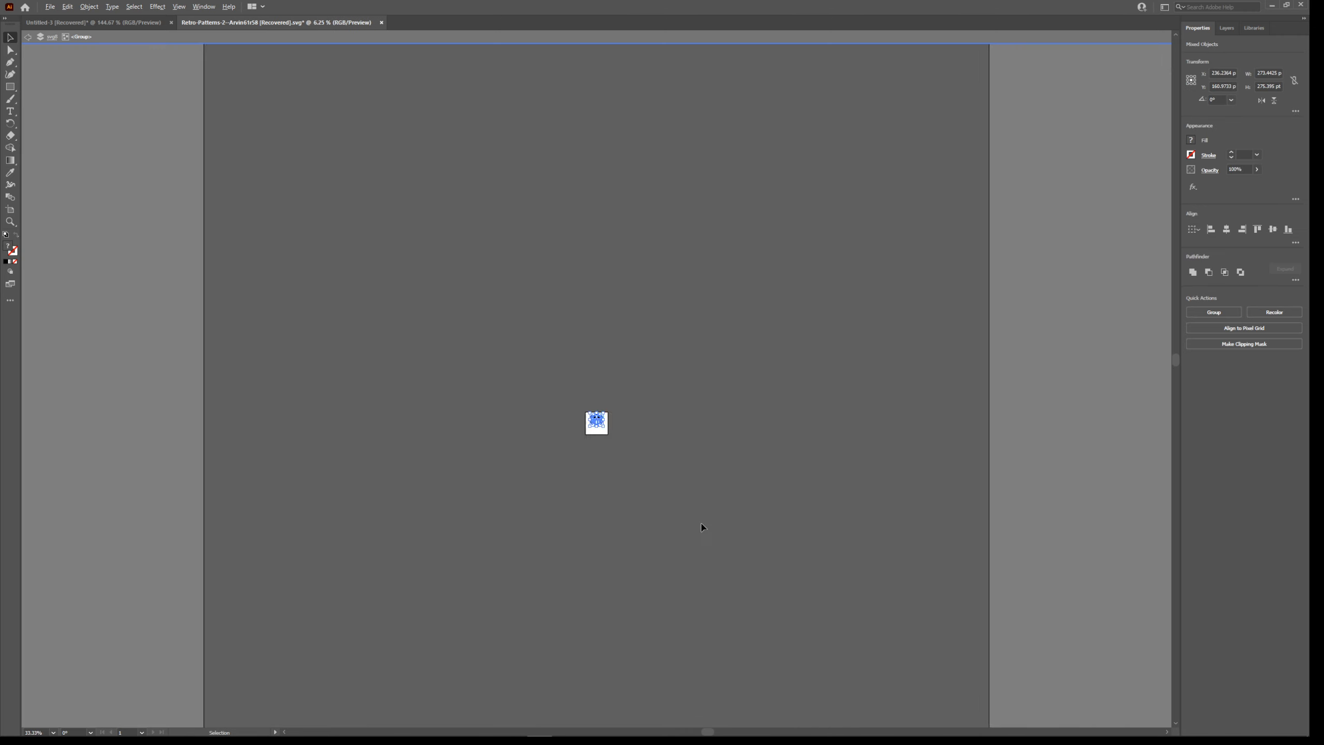
scroll(701, 526, "down", 7, "alt")
scroll(599, 375, "up", 12, "alt")
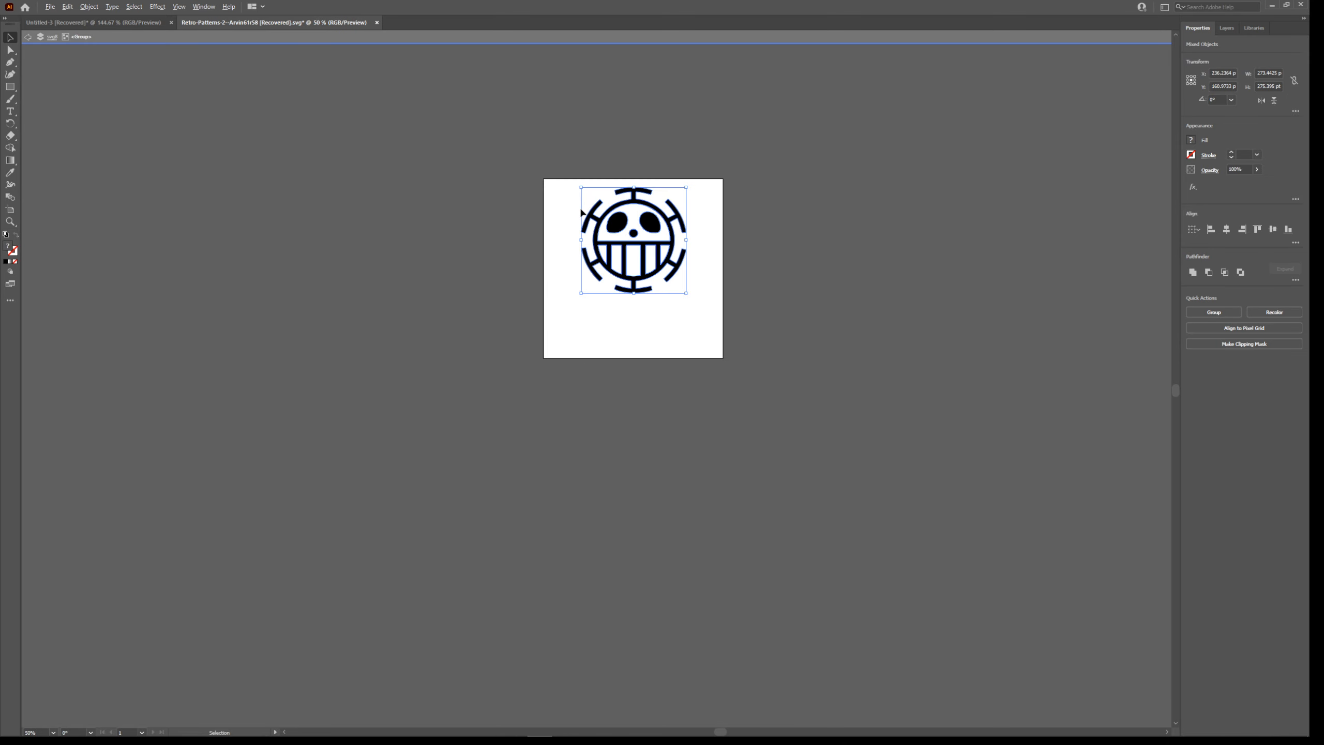
left_click(50, 7)
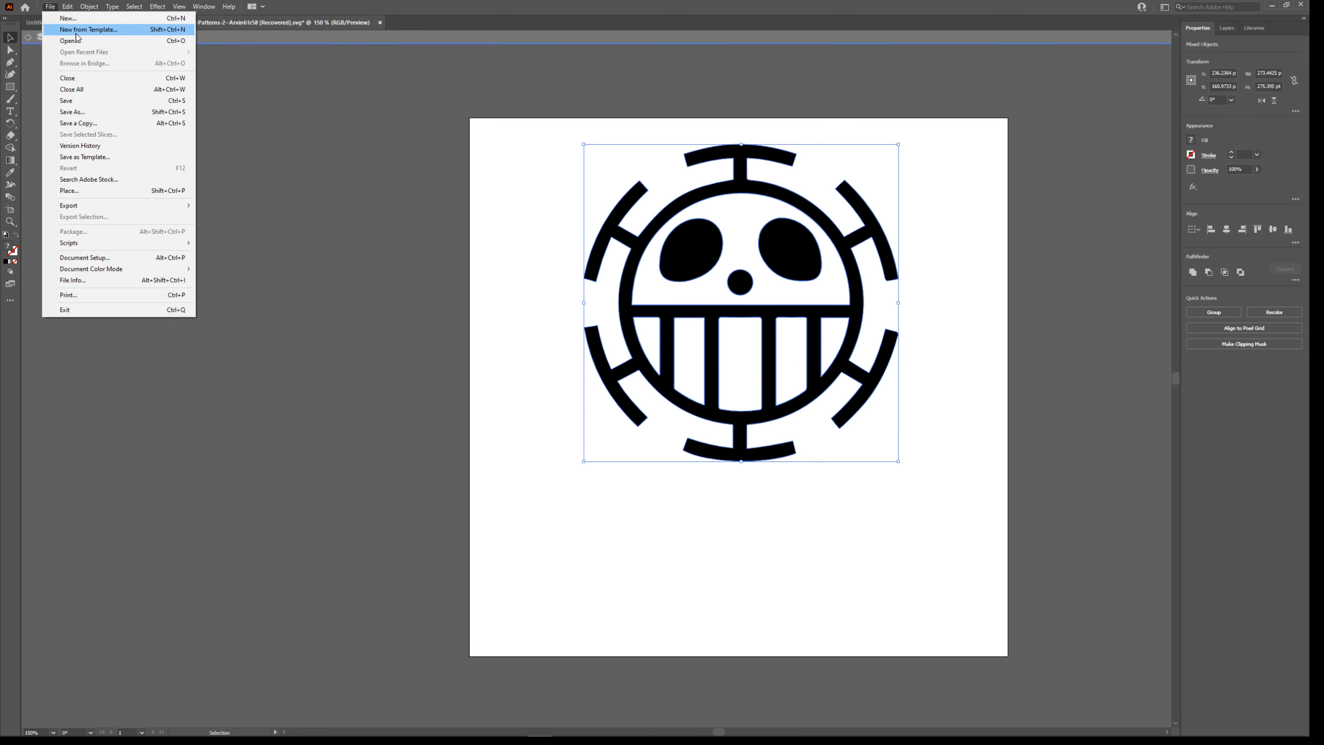
left_click(89, 18)
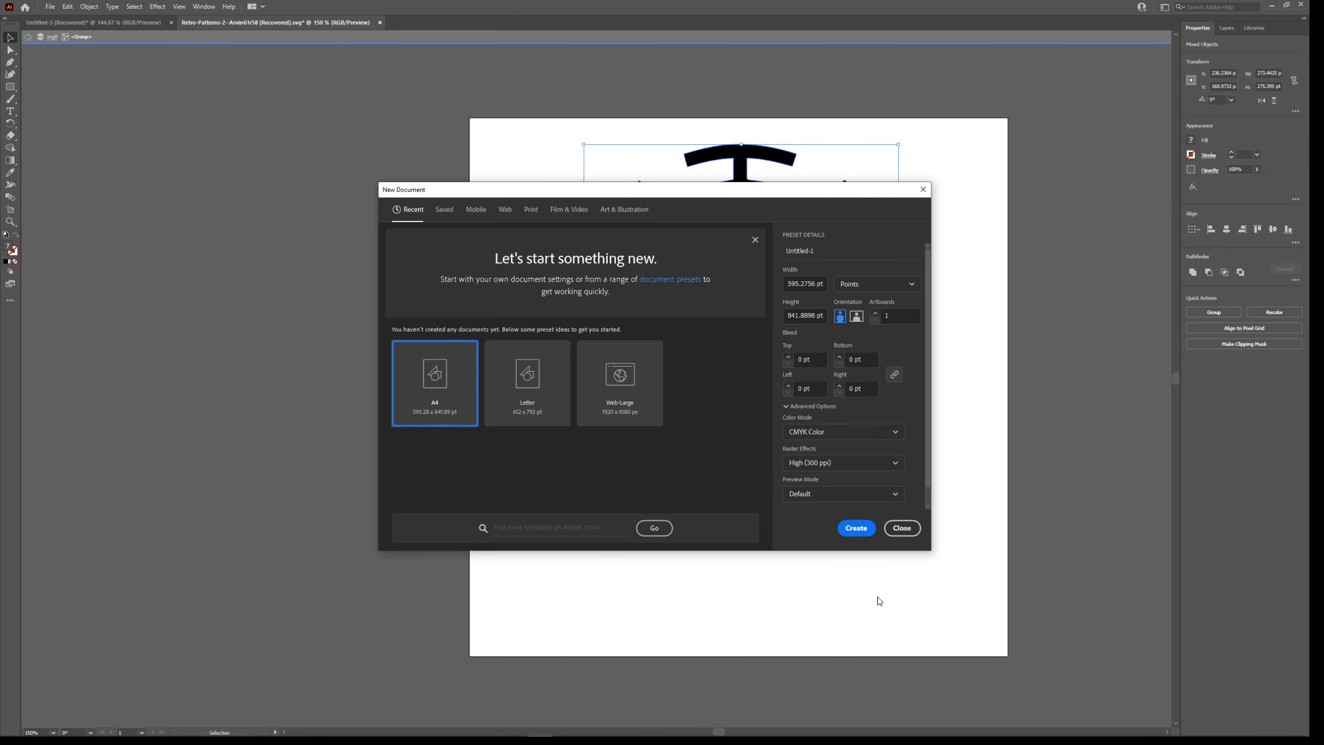
left_click(850, 530)
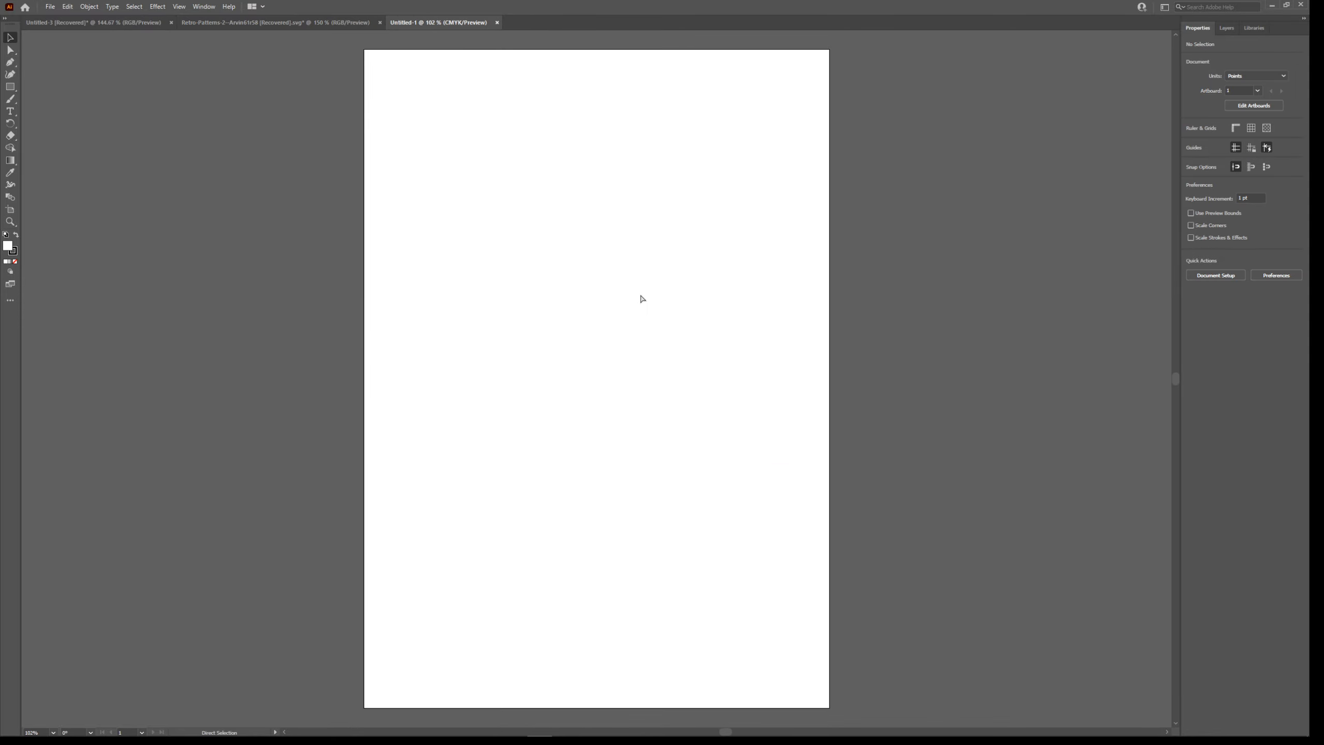
Paste the copied logo shapes onto the new A4 artboard and deselect them
key("ctrl+v")
left_click(450, 219)
left_click_drag(450, 219, 747, 591)
left_click(749, 596)
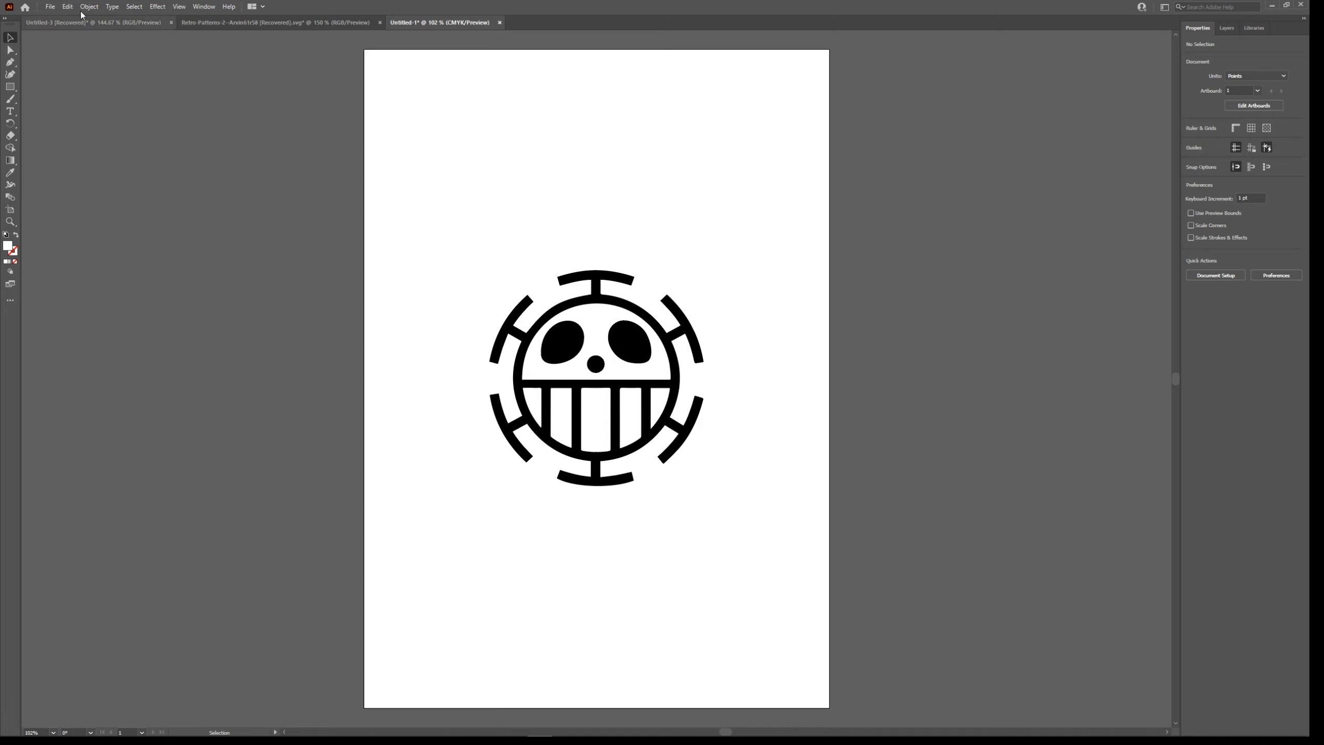
Save the document on the computer in the svg dxf folder as an SVG file named "Trafalga svg", using the SVG 1.1 profile
left_click(54, 8)
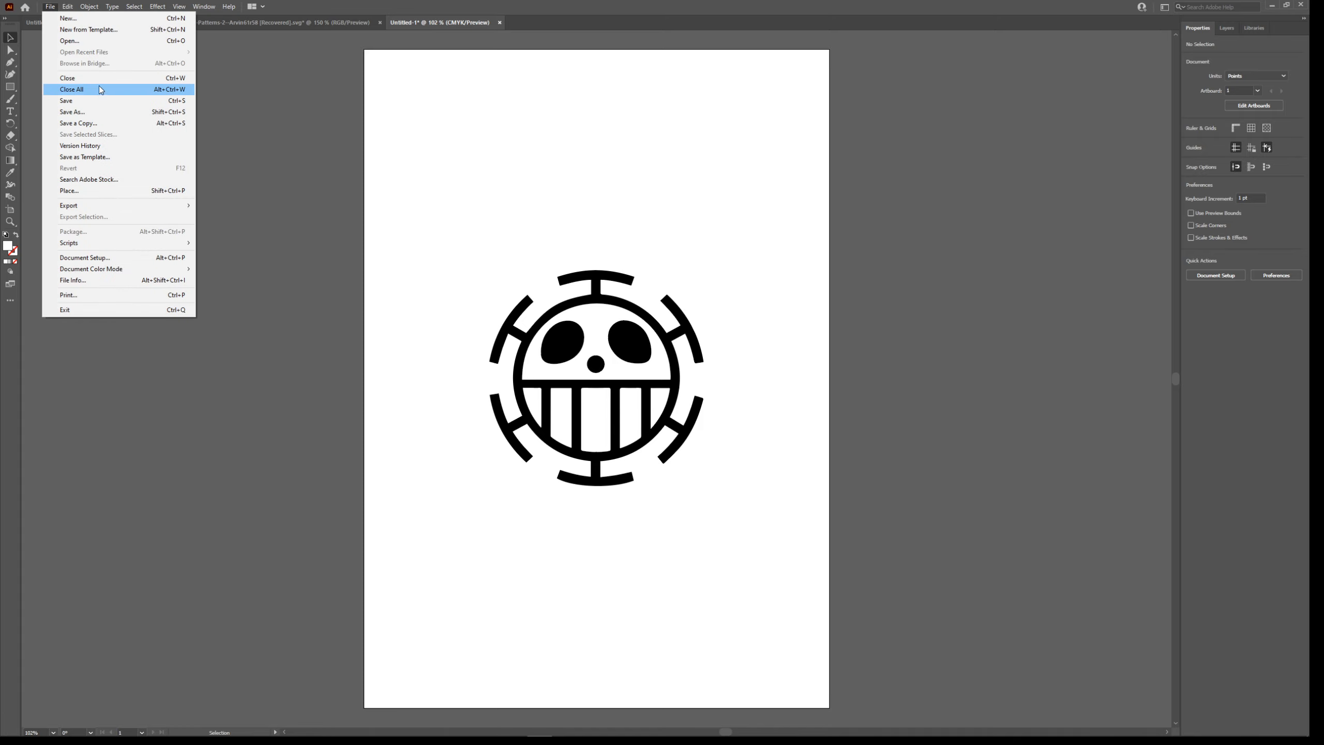
left_click(105, 114)
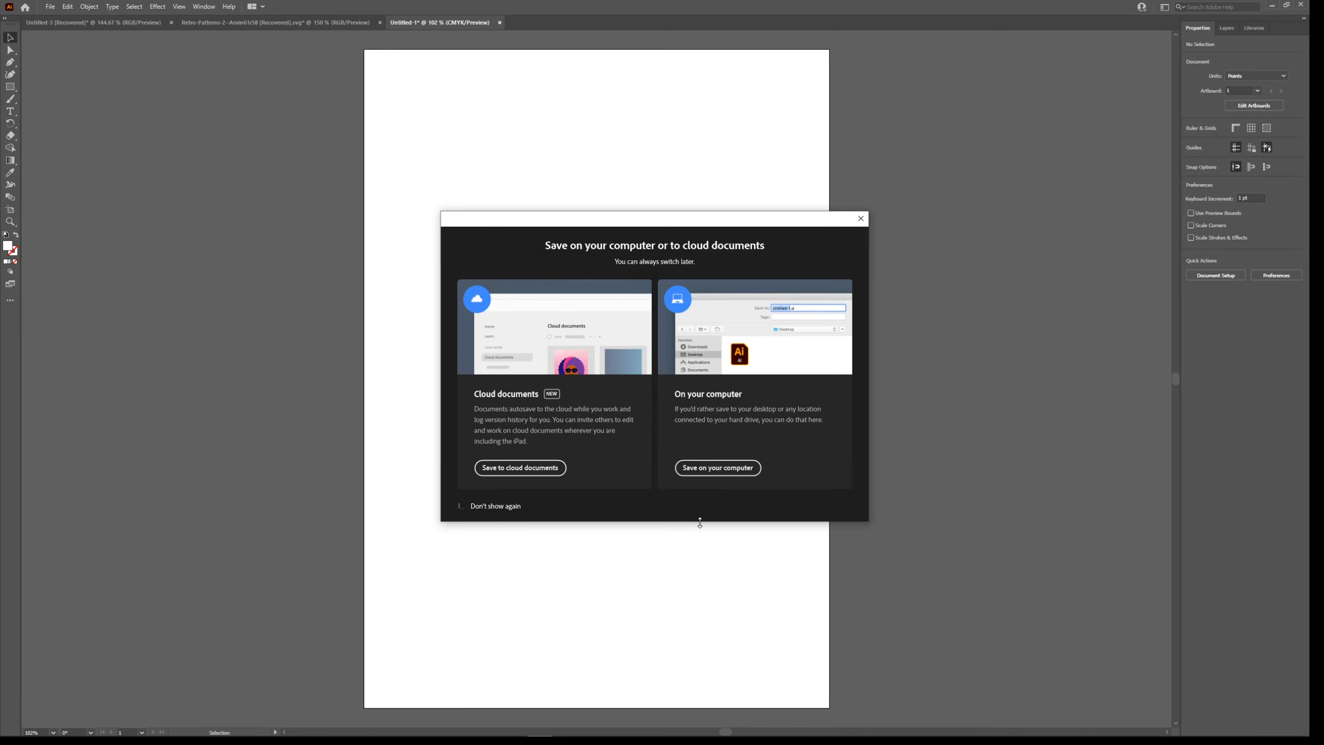
left_click(753, 467)
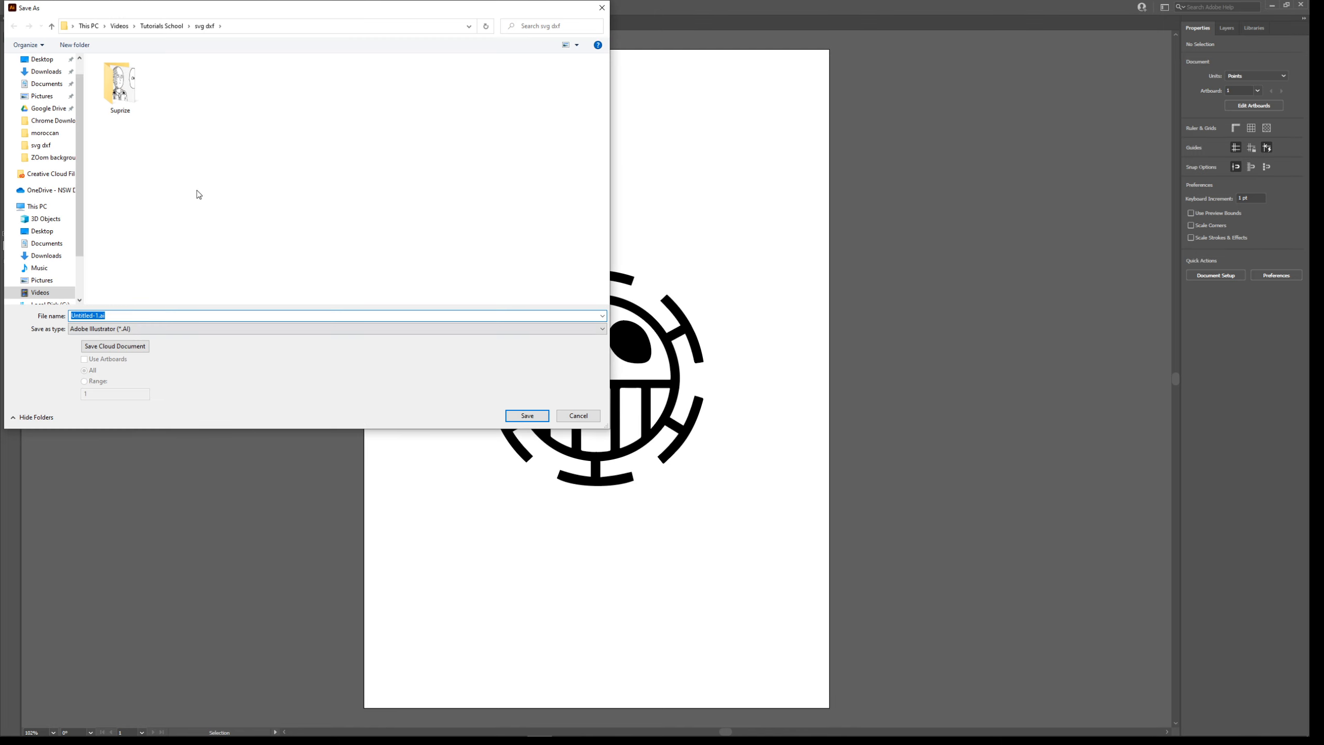
left_click(144, 329)
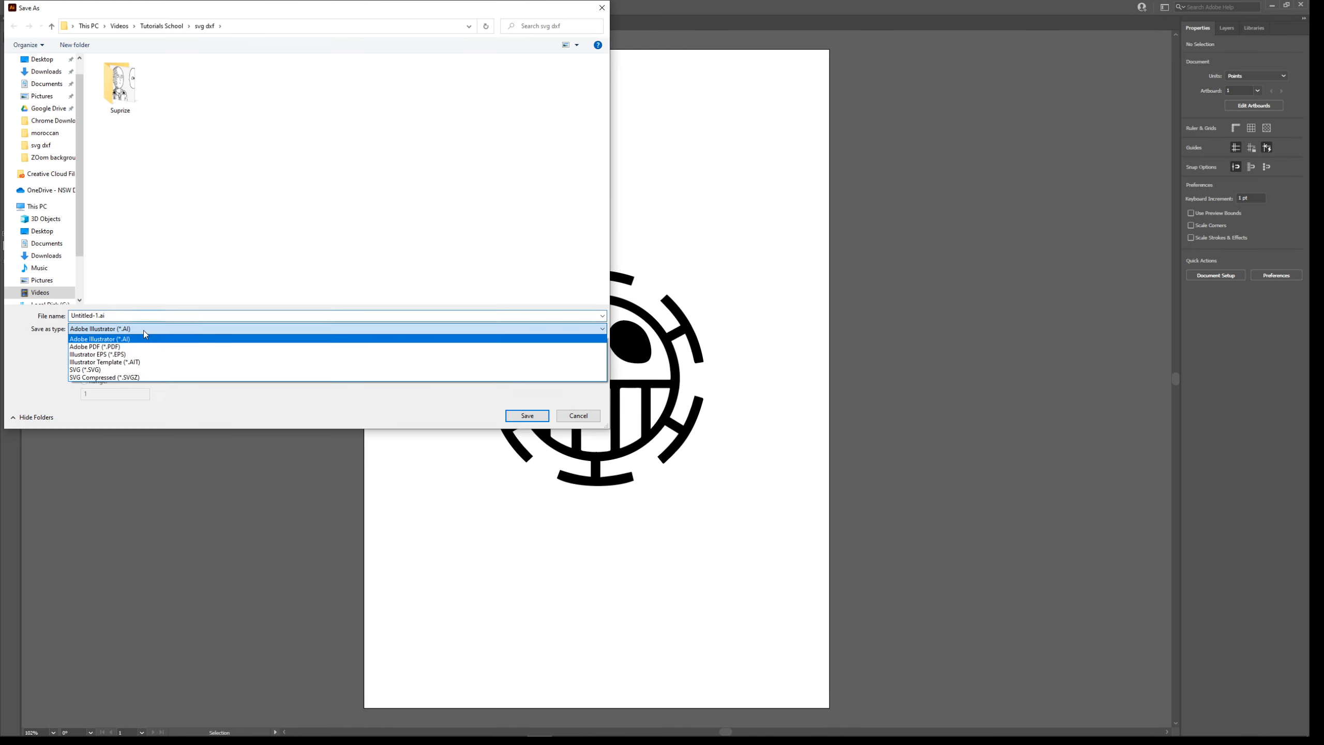
left_click(137, 370)
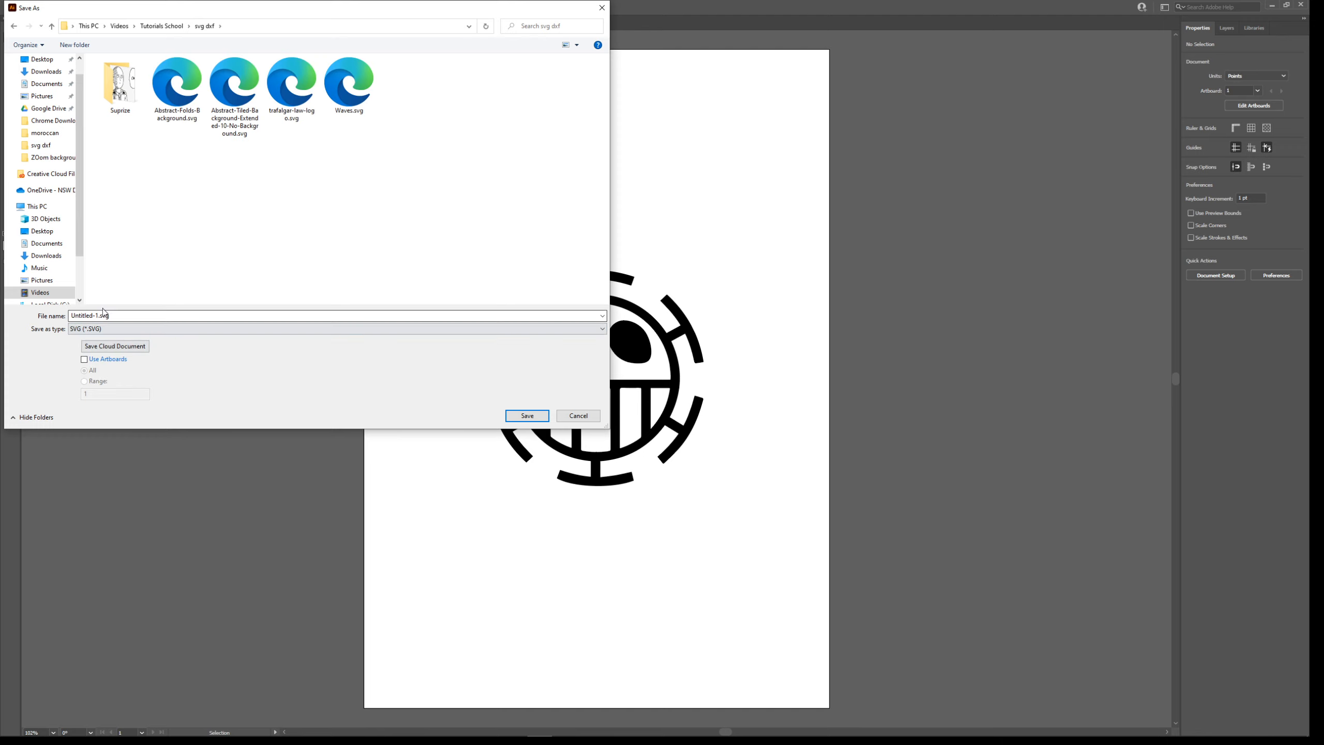
left_click(89, 314)
left_click_drag(111, 315, 51, 312)
left_click(527, 417)
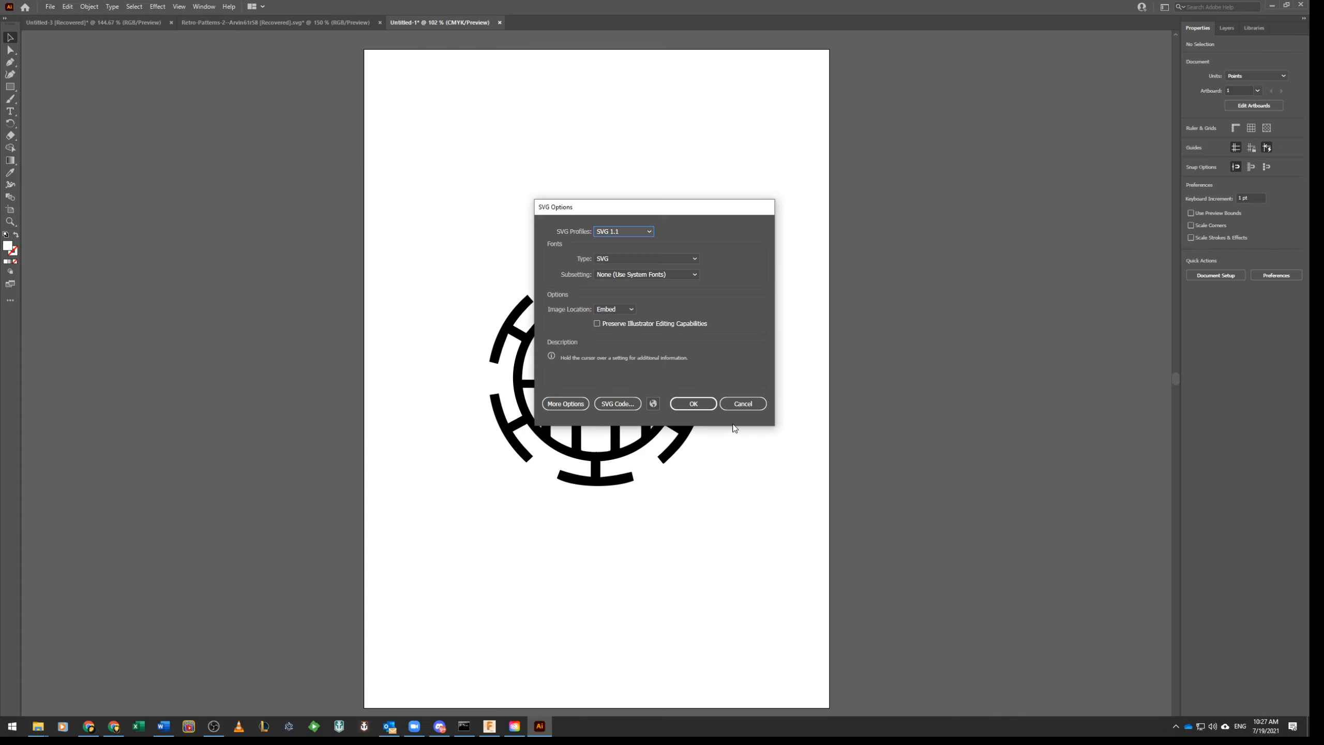
left_click(693, 404)
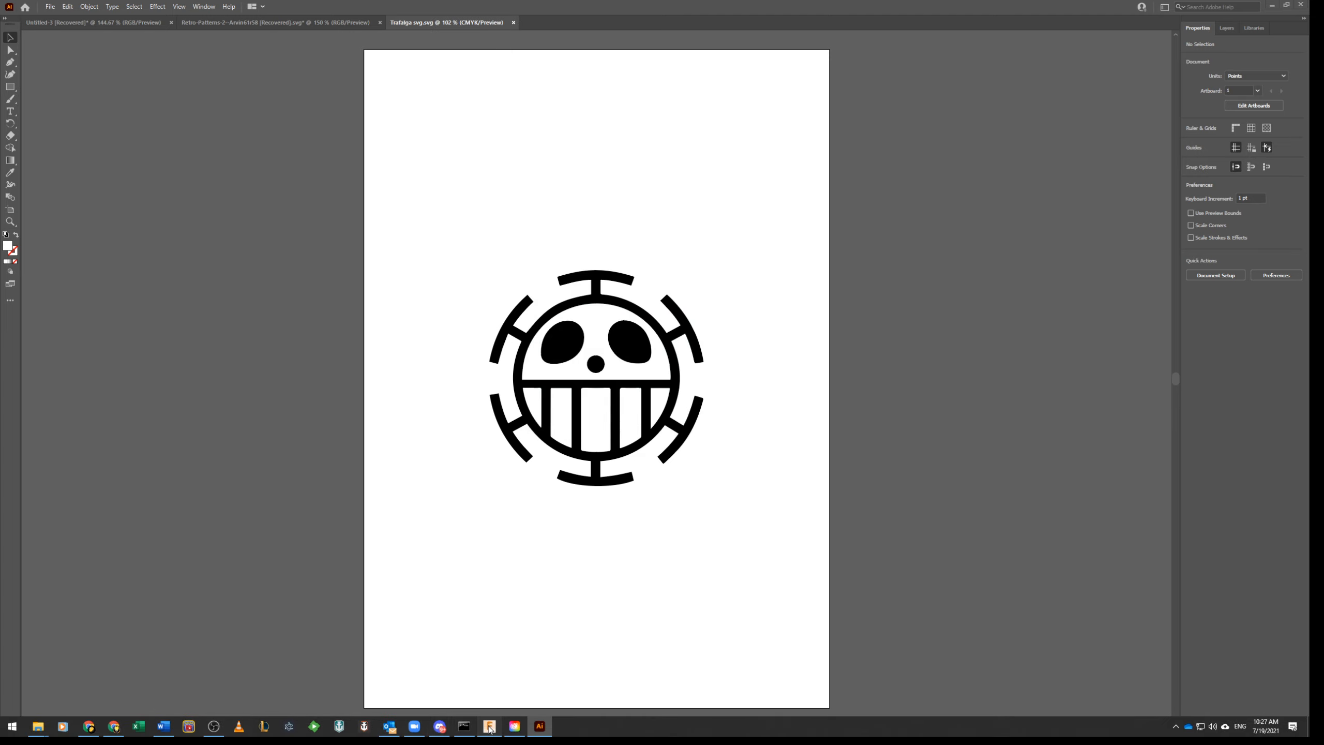
Switch to Fusion 360 and insert the local file "Trafalga svg.svg" on the horizontal origin plane
left_click(489, 726)
left_click(492, 65)
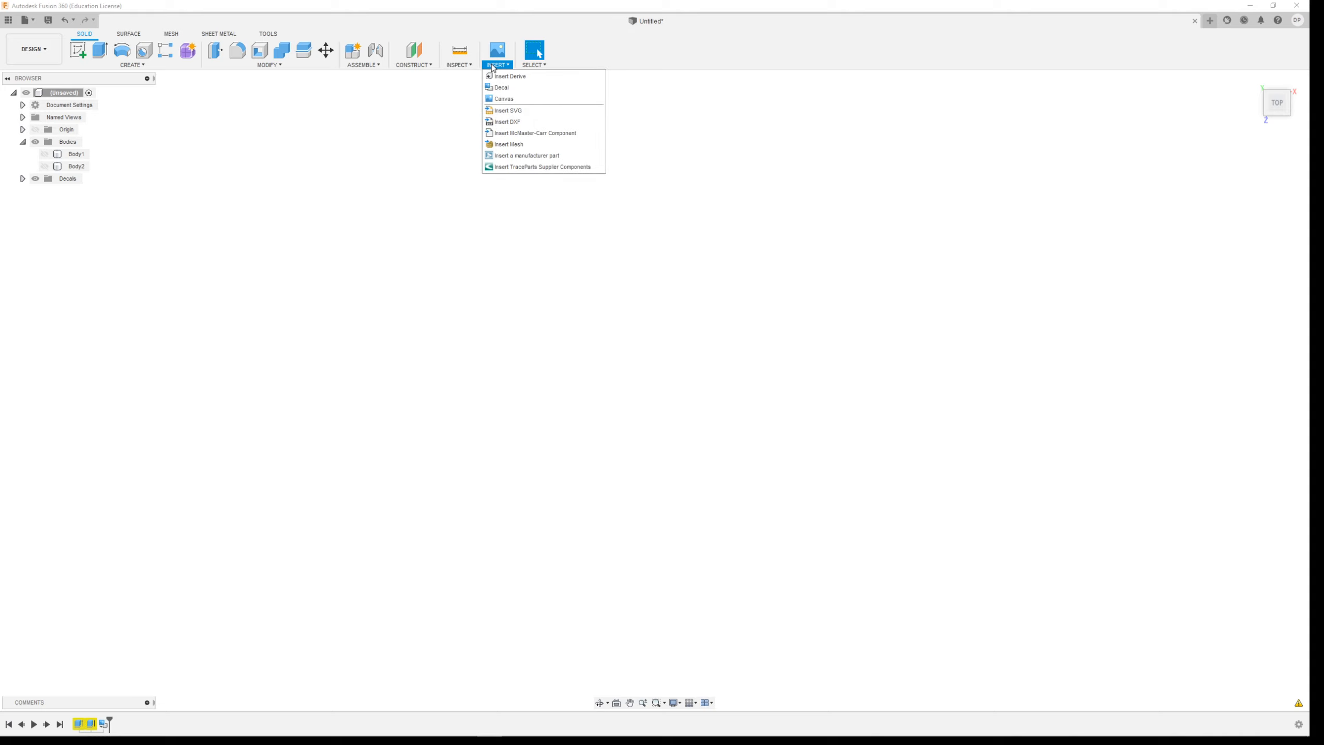
left_click(522, 110)
left_click(528, 468)
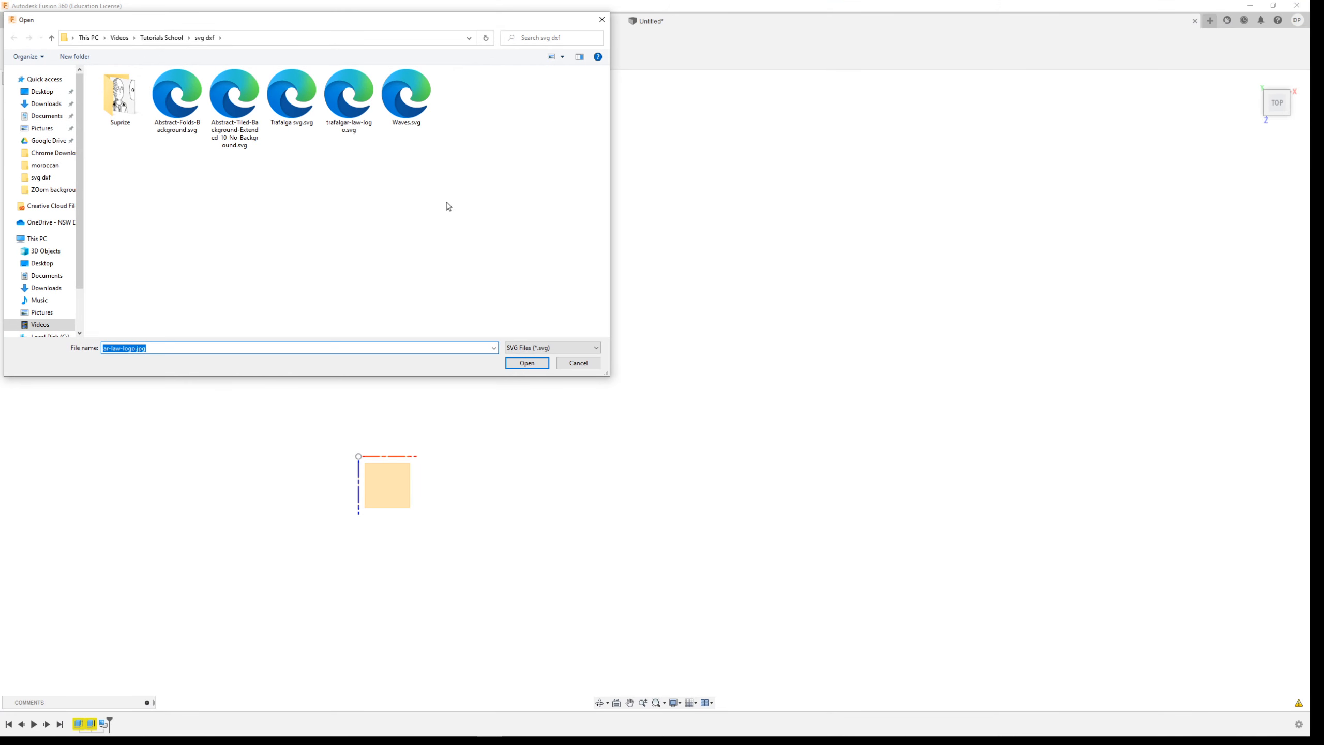
double_click(292, 95)
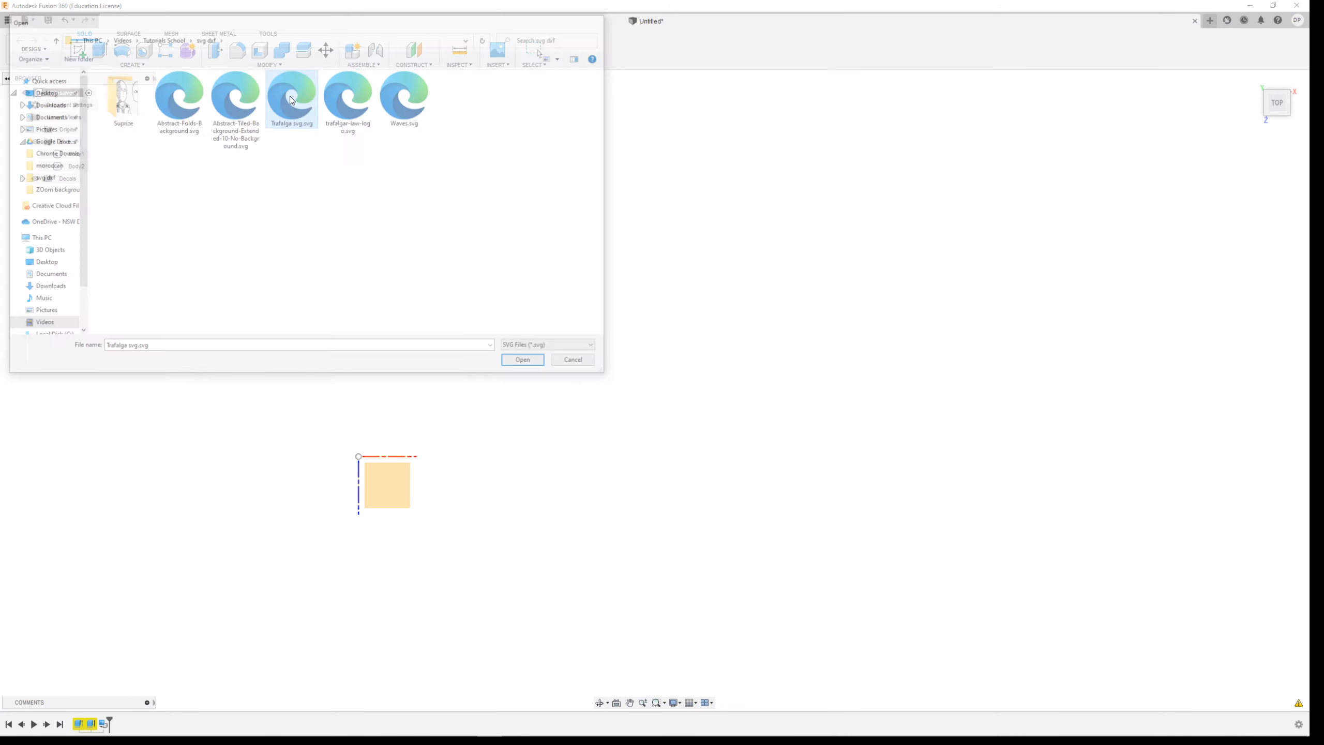
left_click(396, 502)
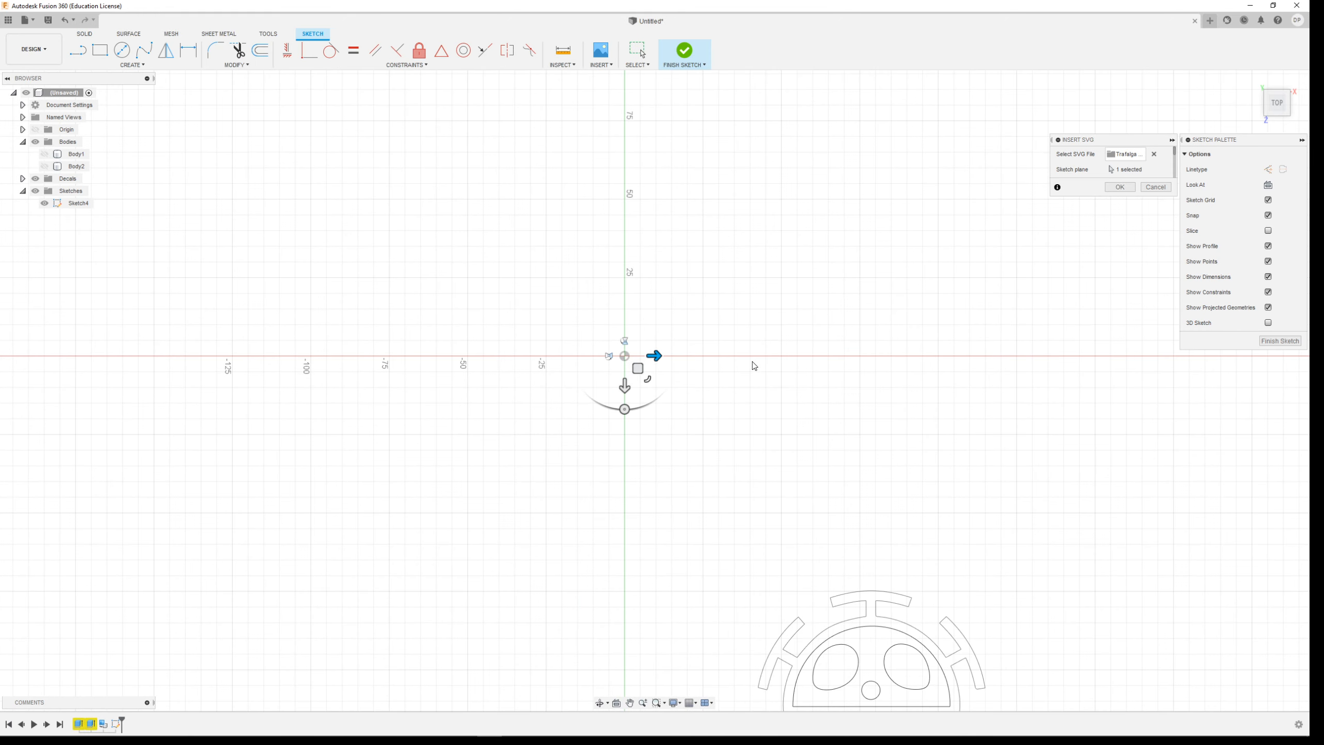
Move the inserted skull logo in the sketch plane so it sits around the origin, and accept the SVG insertion
scroll(754, 366, "down", 3)
scroll(852, 596, "up", 2)
scroll(817, 475, "up", 3)
scroll(807, 547, "down", 4)
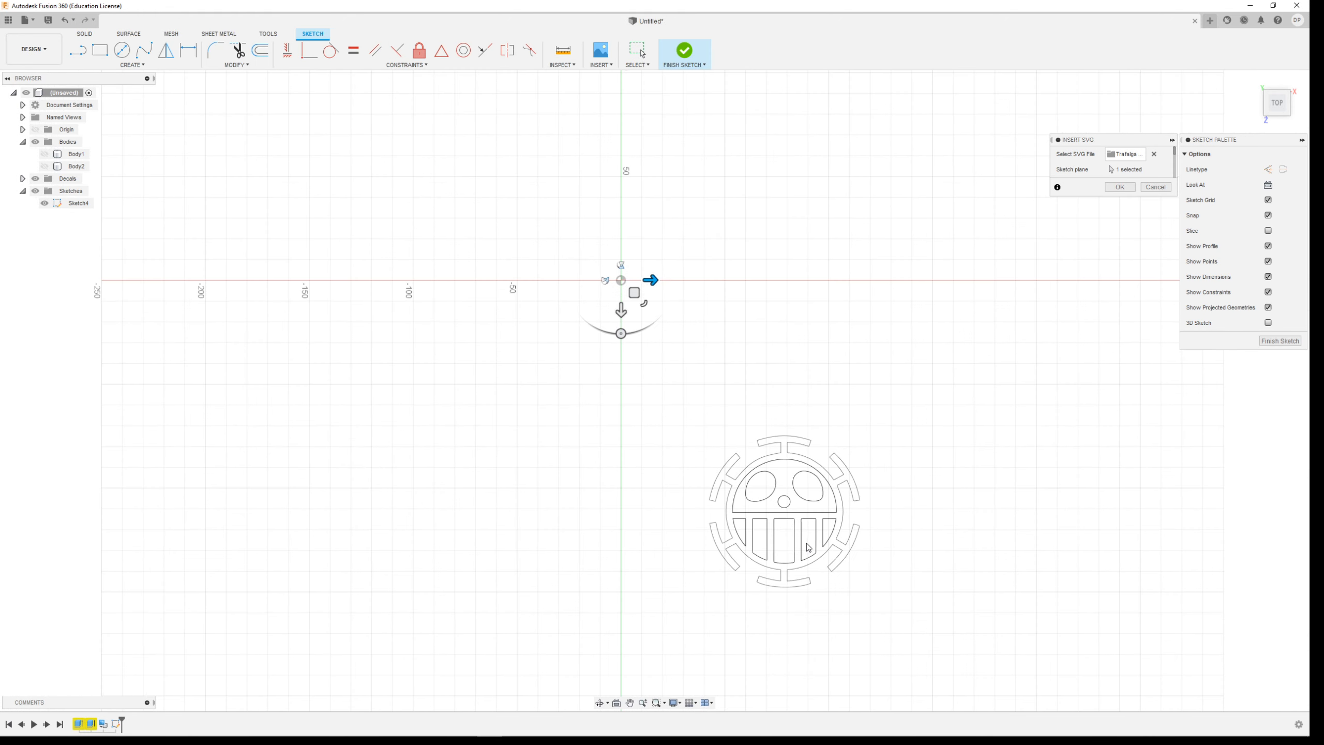
left_click_drag(635, 293, 473, 83)
scroll(706, 301, "up", 4)
left_click(1119, 188)
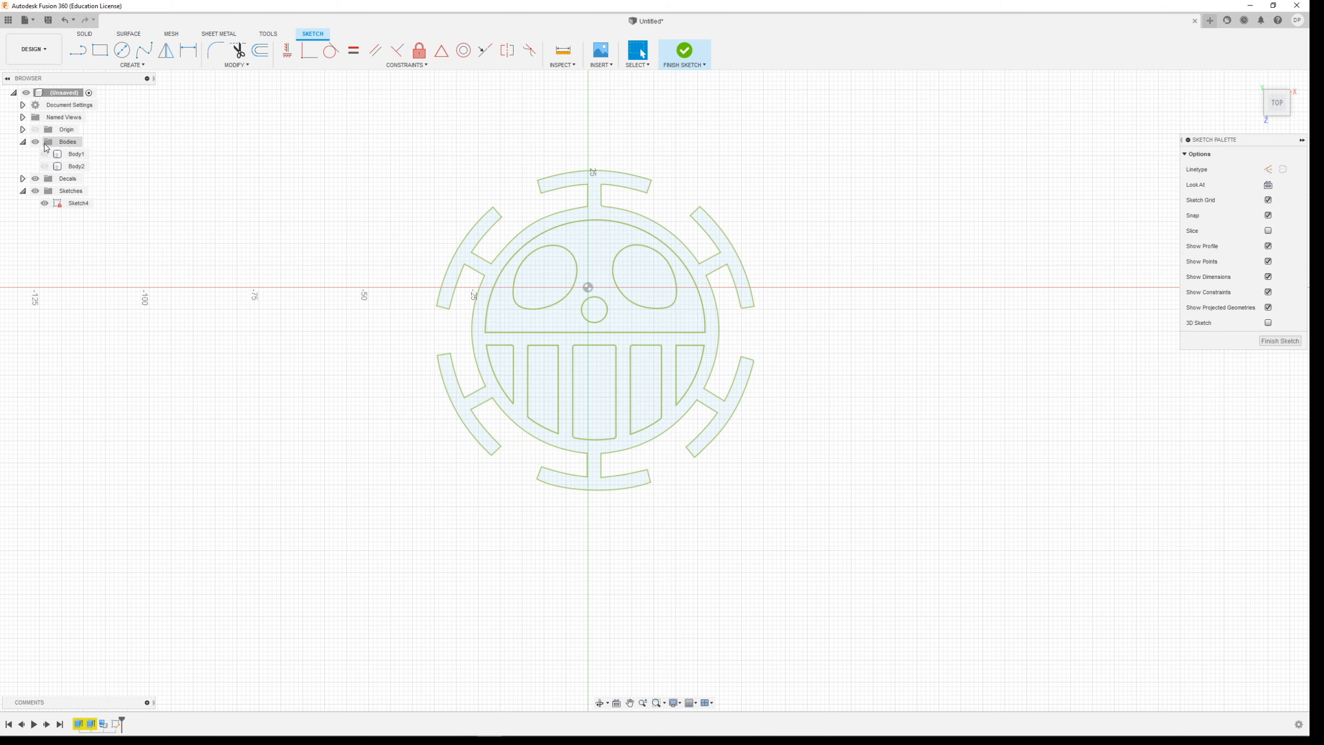
Try to delete Body1 while the sketch is still open, and show both hidden bodies
left_click(73, 154)
right_click(73, 154)
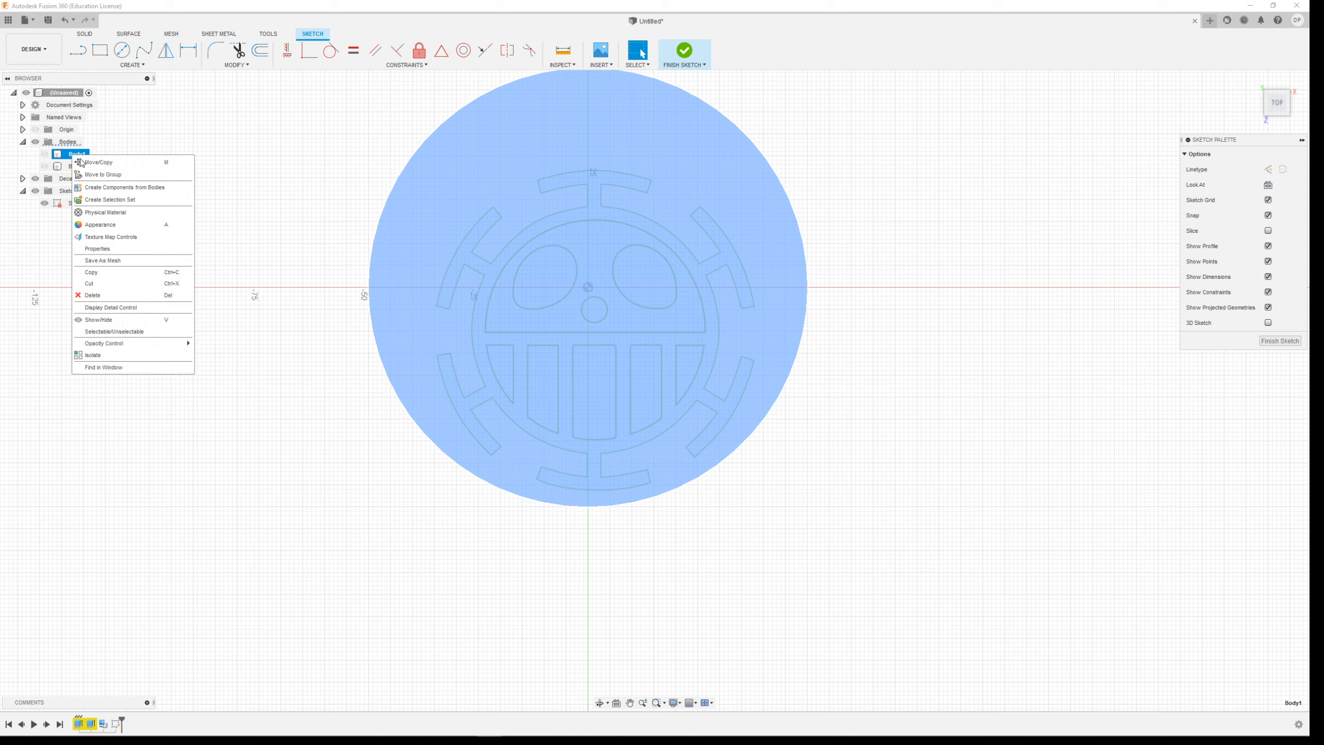
left_click(107, 296)
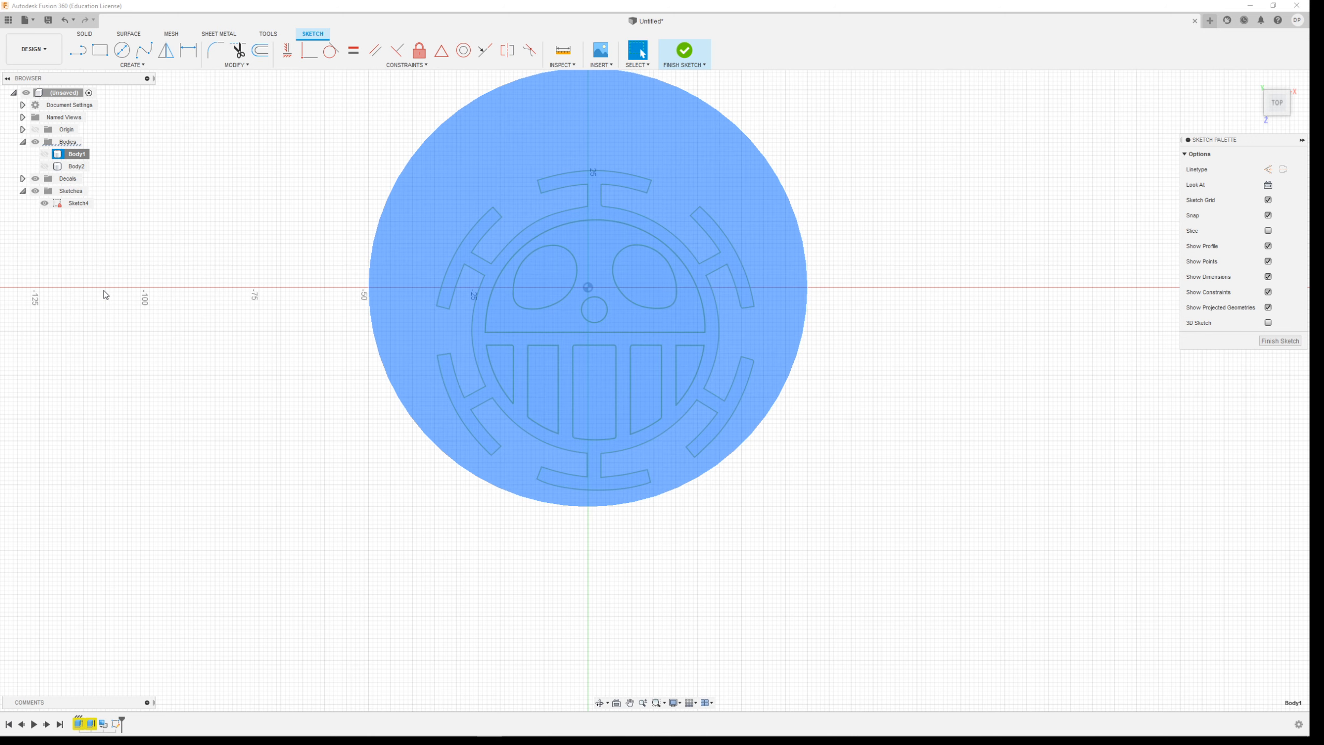
left_click(44, 154)
left_click(44, 166)
right_click(71, 152)
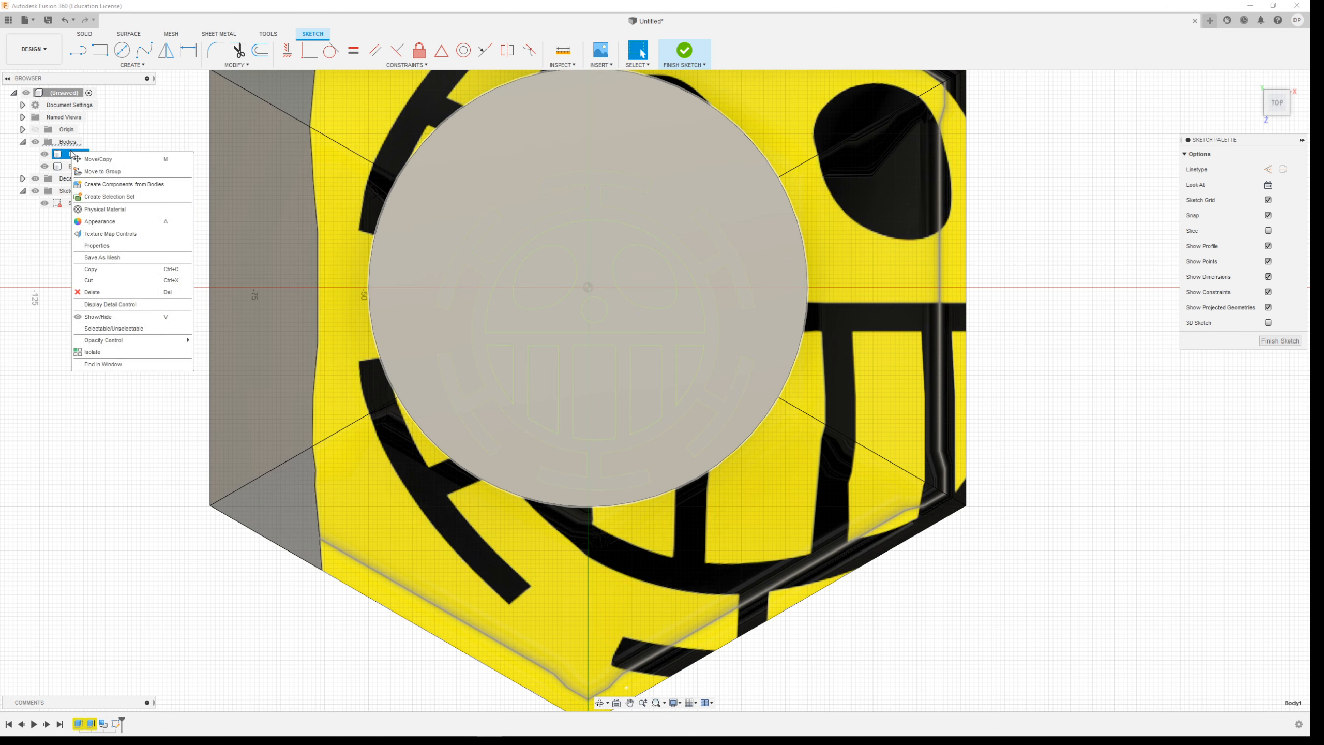
left_click(103, 292)
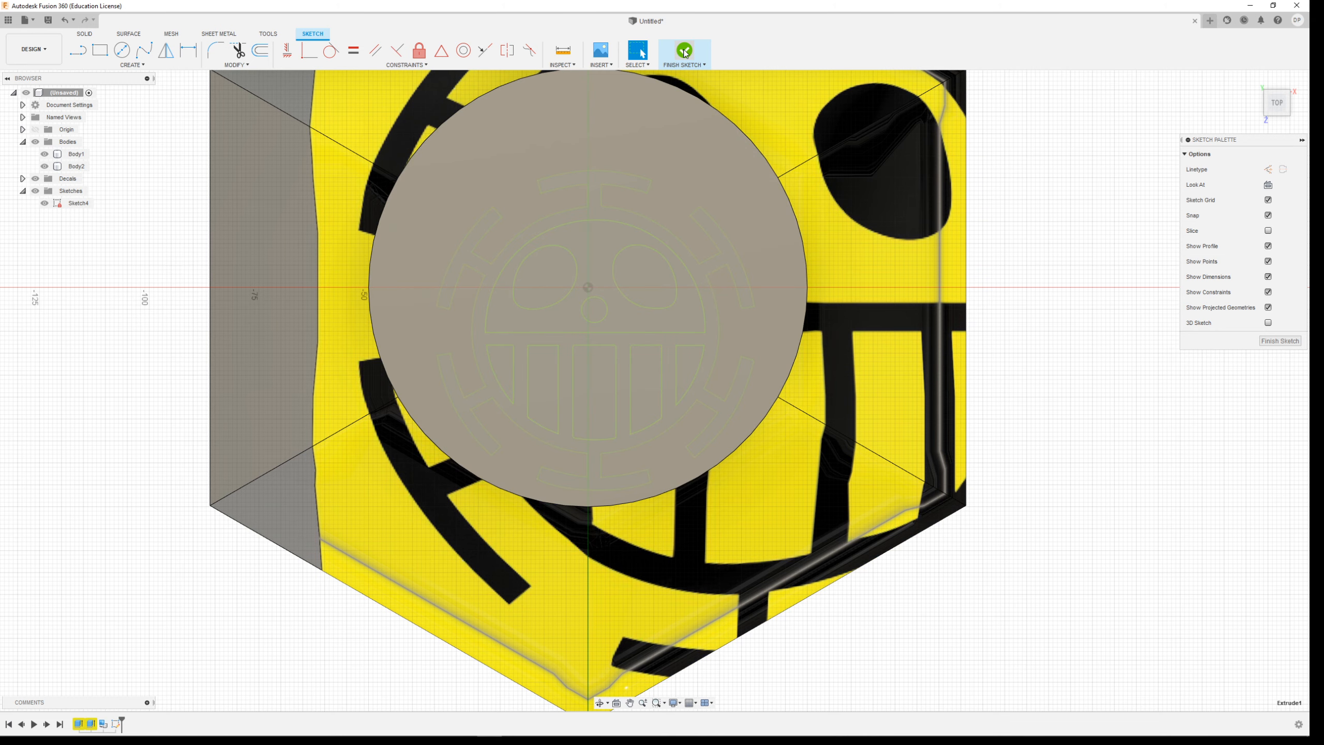
Finish the logo sketch and delete both existing bodies, Body1 and Body2
left_click(684, 52)
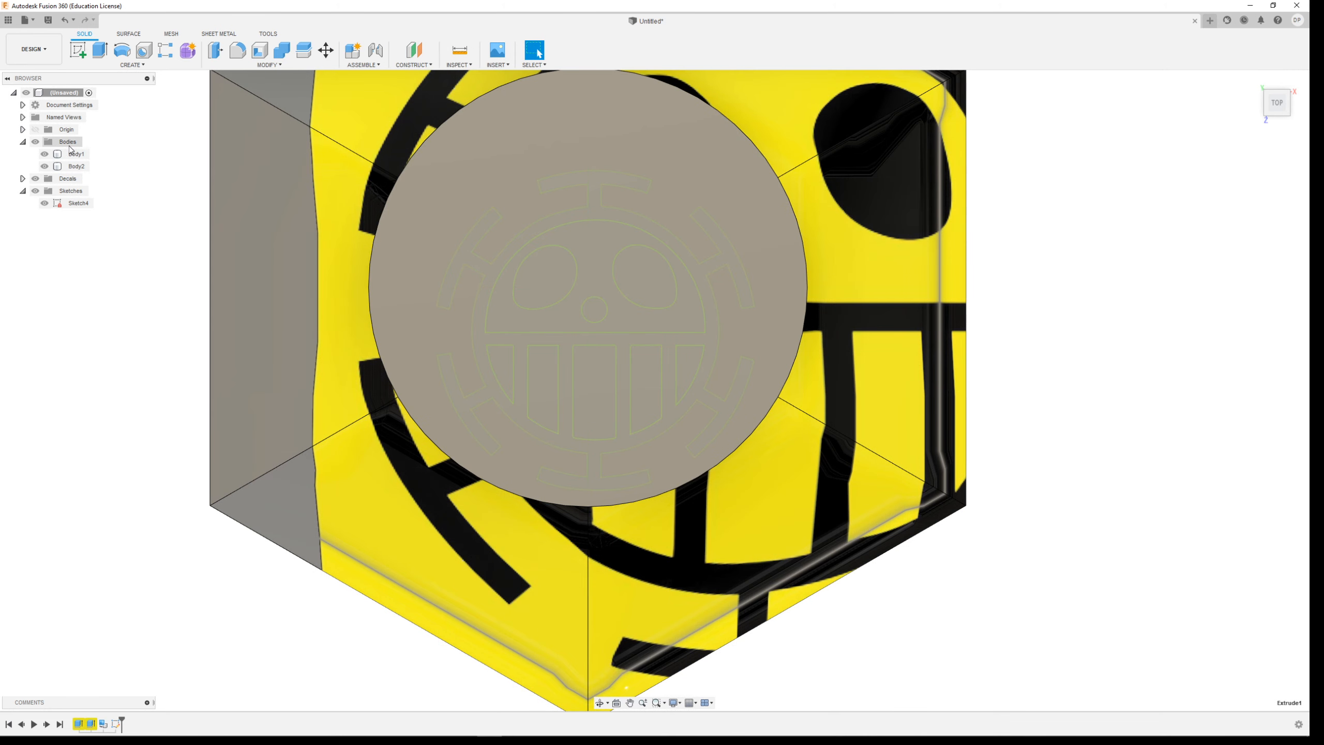
right_click(73, 151)
left_click(110, 292)
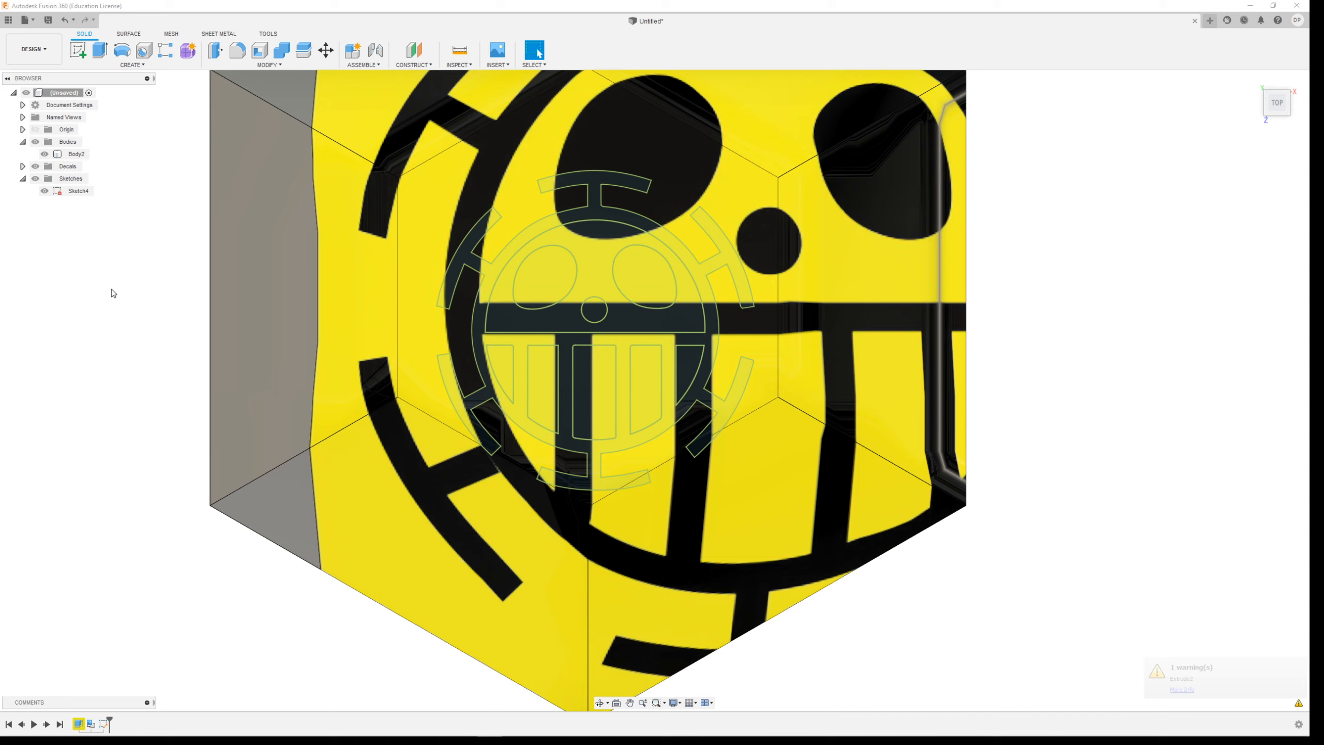
right_click(73, 154)
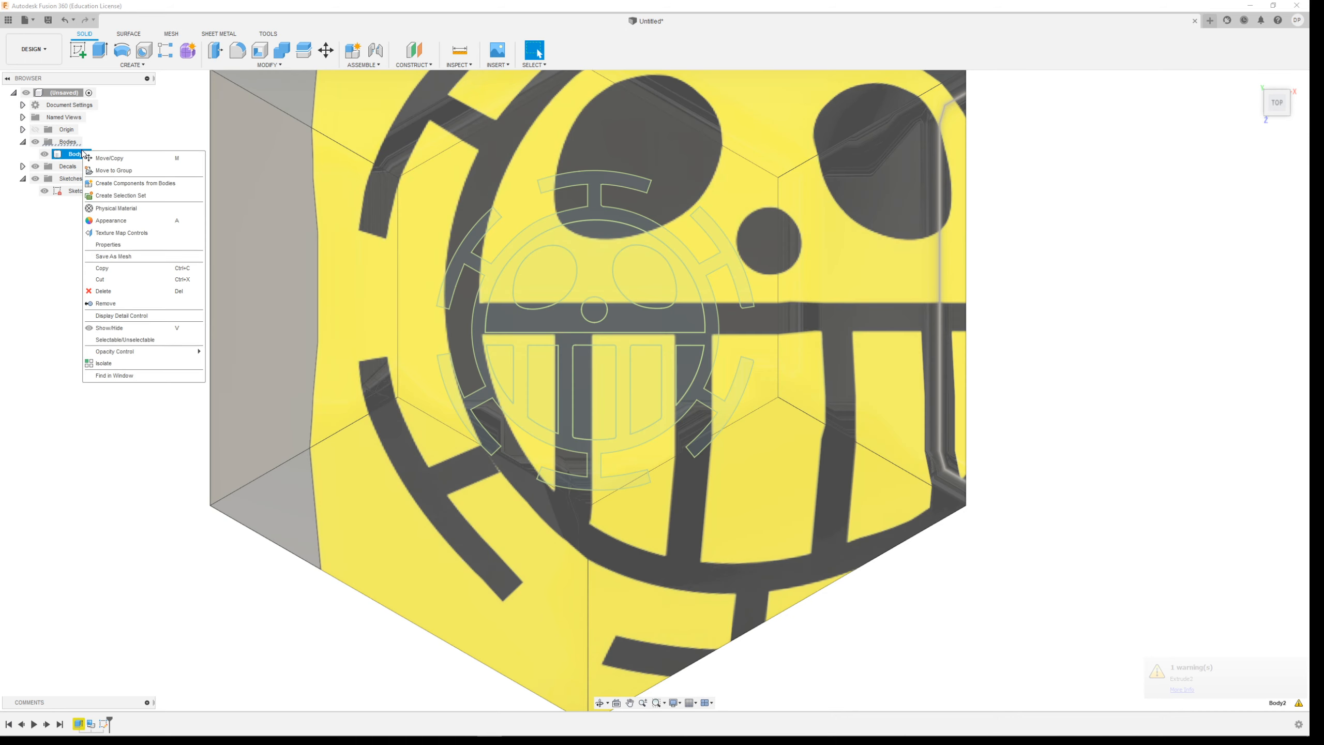
left_click(119, 292)
left_click(618, 391)
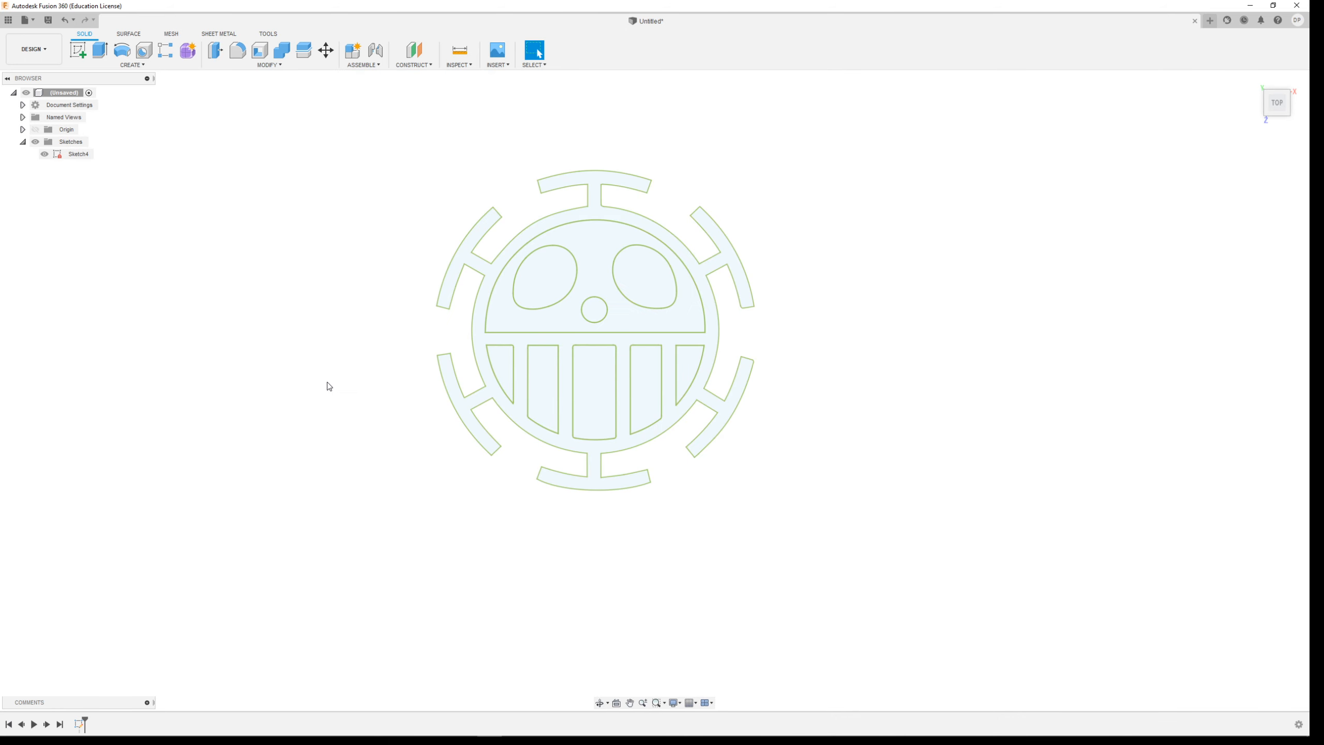
Create a new sketch on the logo's plane, draw a center-point circle enclosing the whole skull logo, and finish the sketch
scroll(487, 344, "up", 3)
scroll(496, 309, "down", 4)
scroll(461, 191, "up", 2)
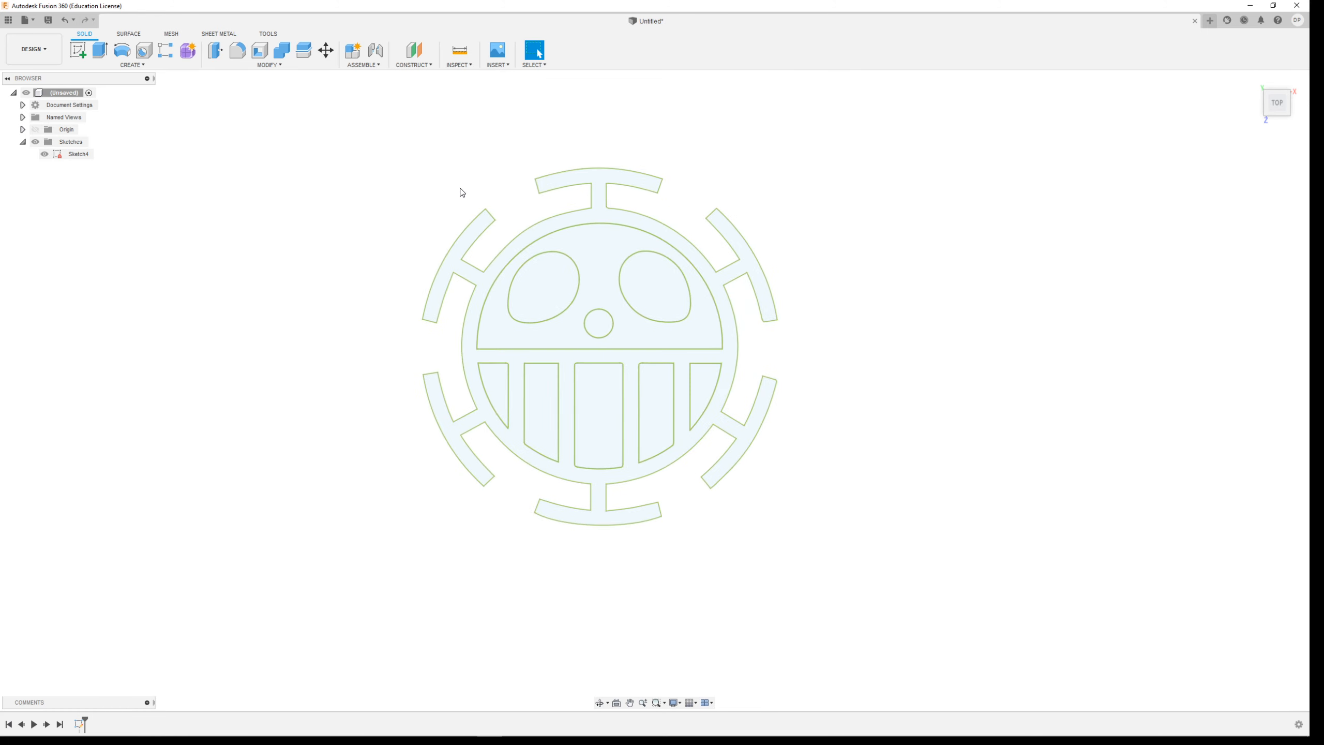
left_click(84, 62)
left_click(620, 326)
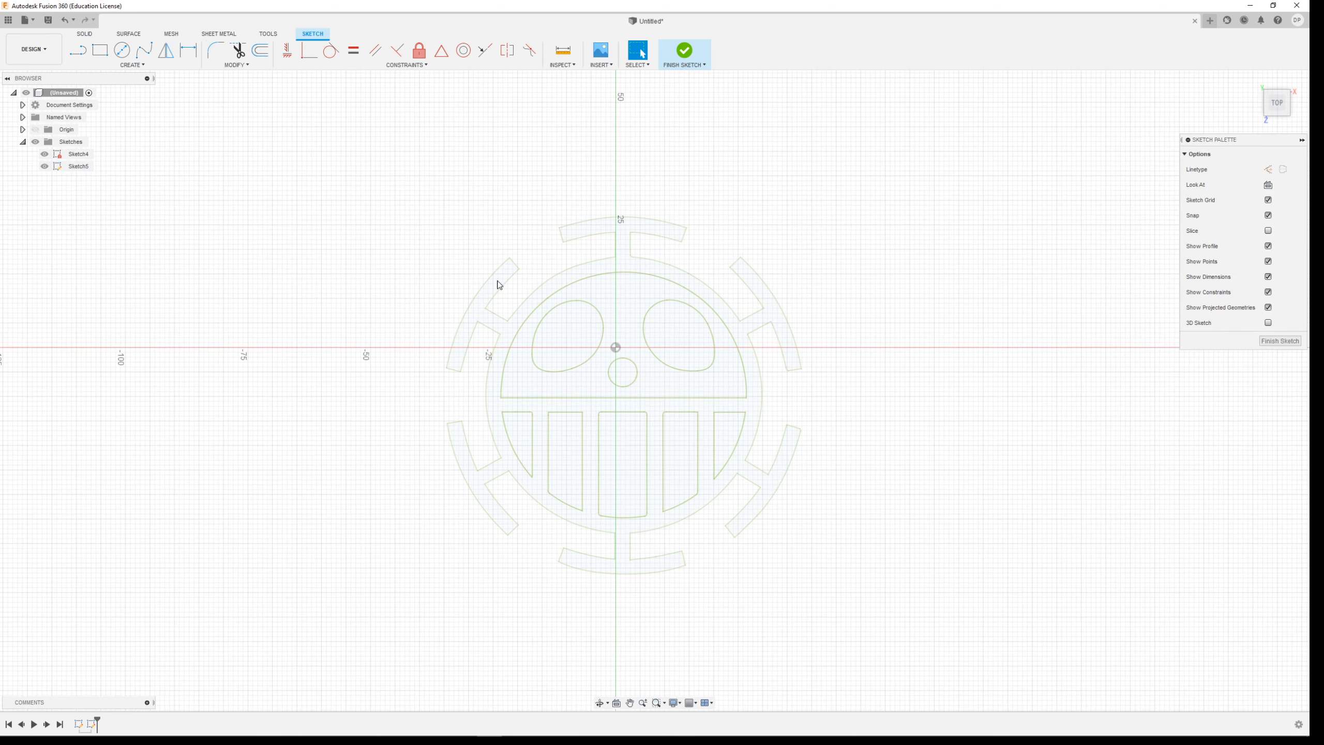
left_click(122, 51)
left_click(625, 401)
left_click(605, 171)
left_click(685, 50)
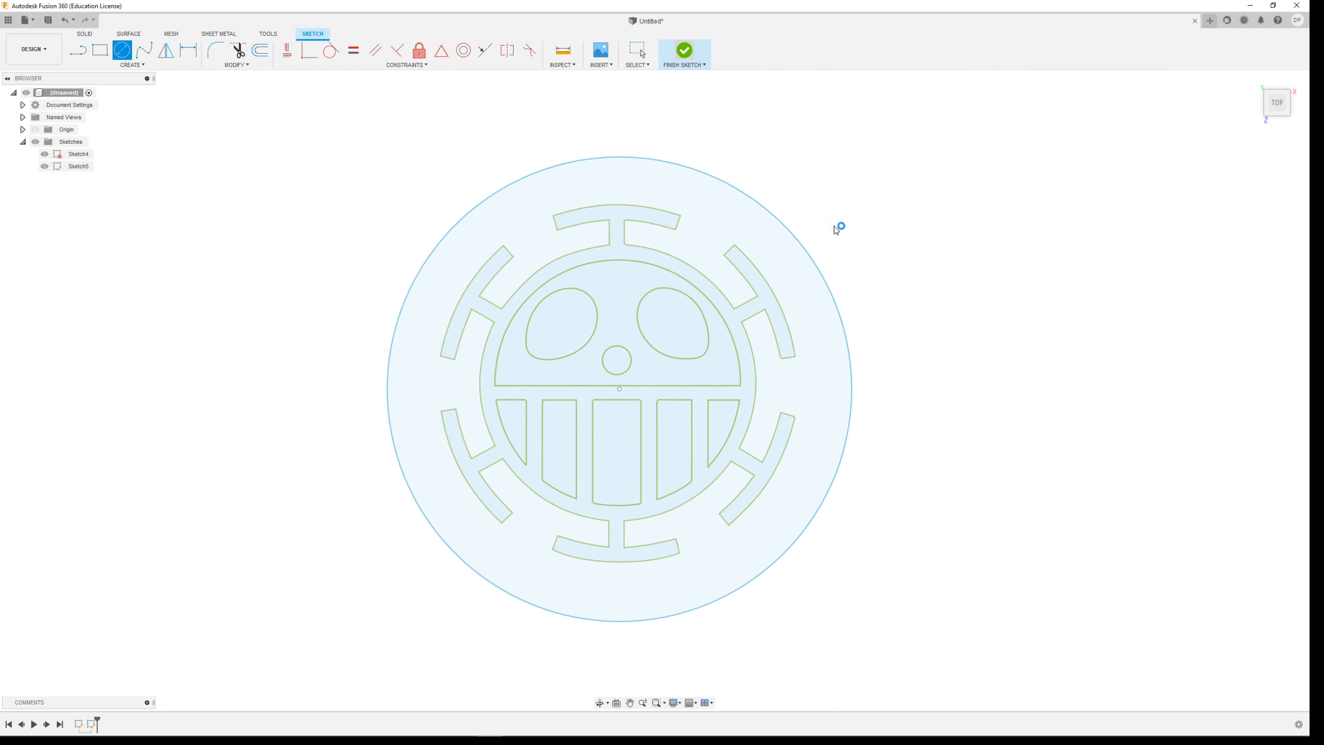
Extrude the full circle profile -9 mm as a new body to form a disc beneath the logo
left_click(692, 168)
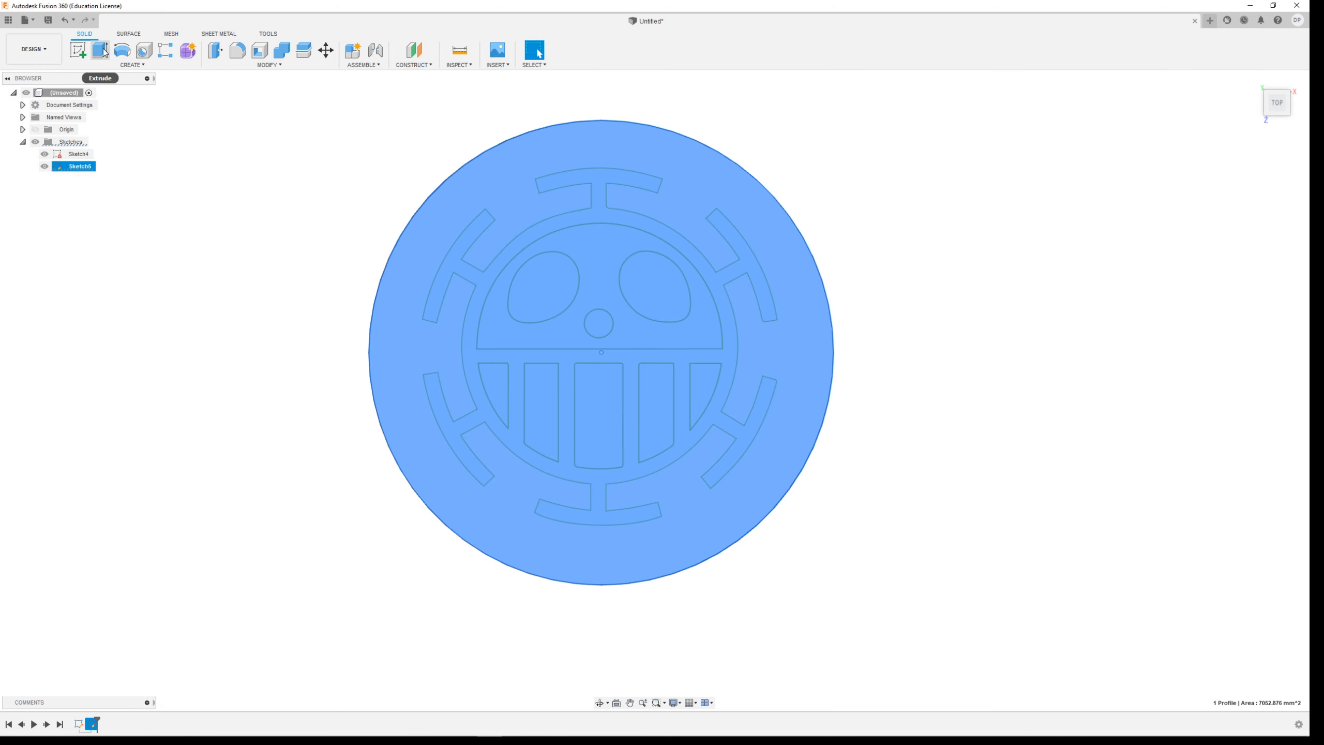
left_click(100, 50)
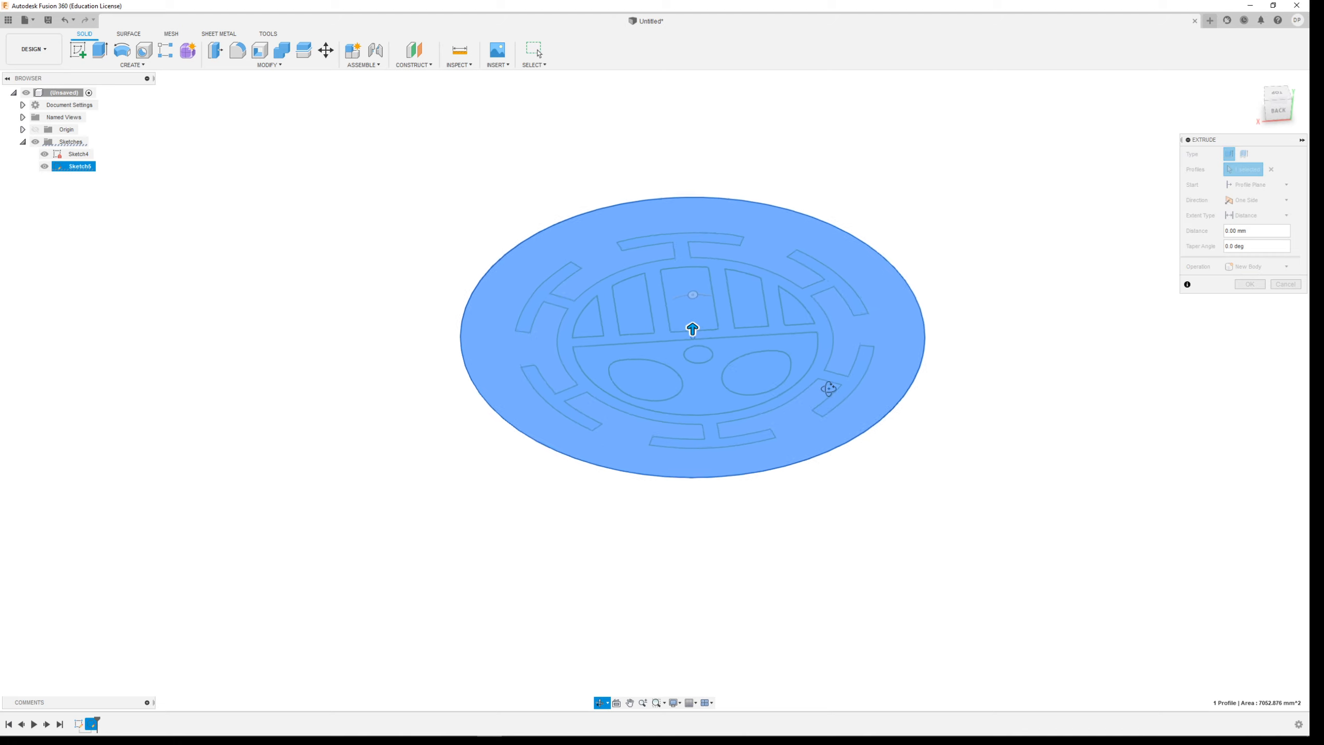
left_click_drag(692, 326, 693, 385)
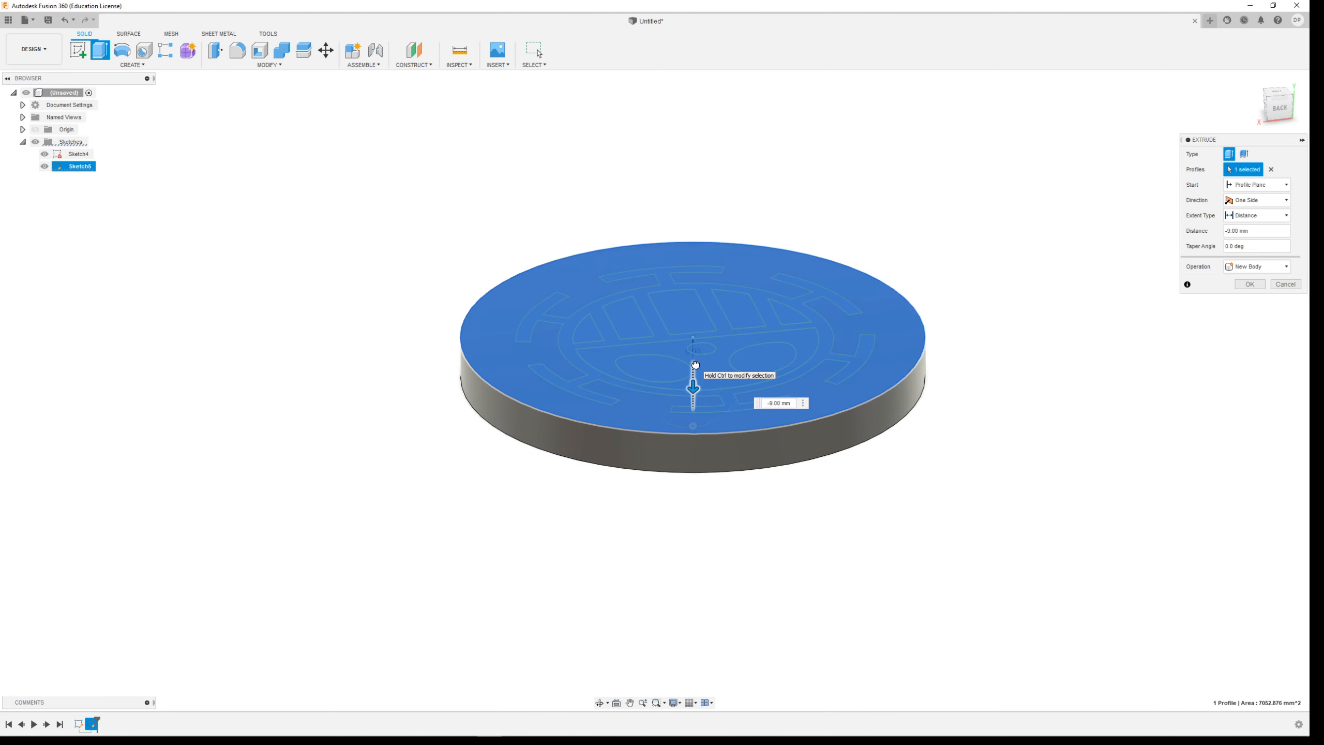
left_click(1250, 285)
Extrude the logo's ring-and-teeth outline, both eyes and the nose upward from the disc's top face as a raised relief
middle_click_drag(793, 409, 930, 448, "shift")
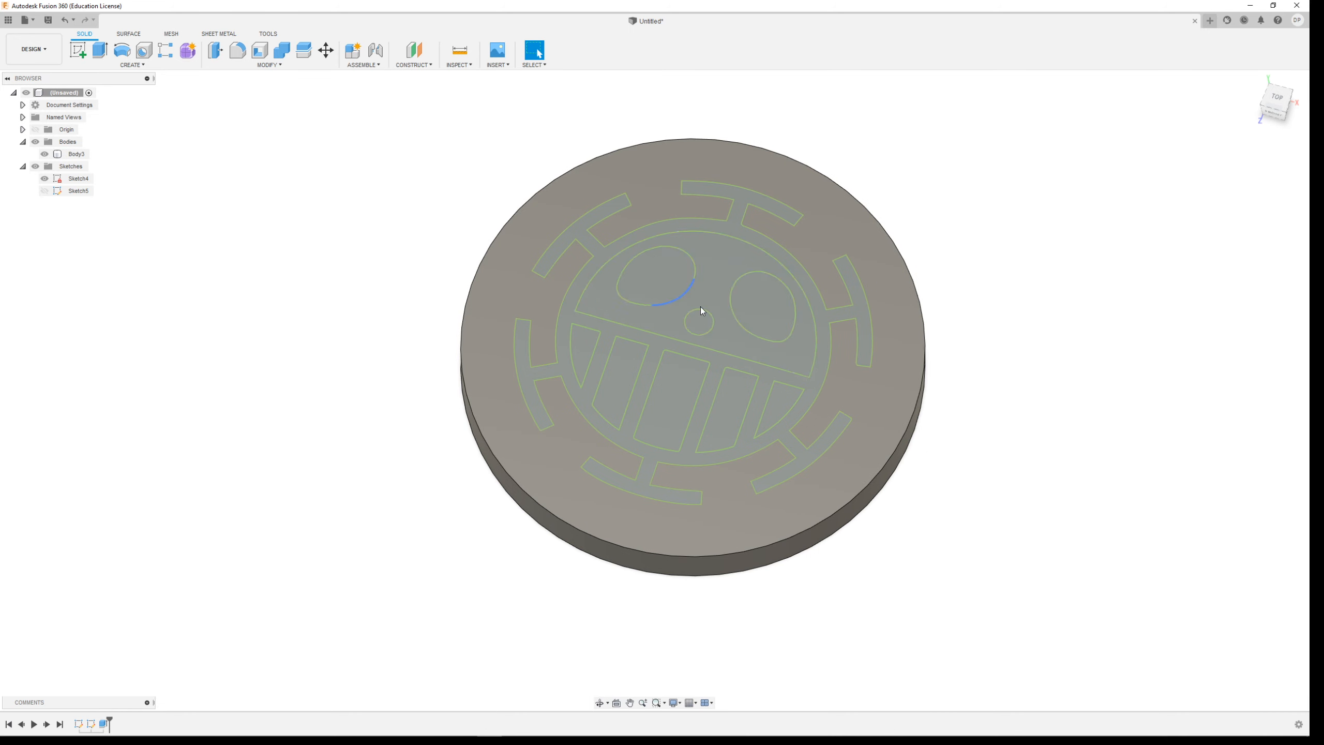
scroll(647, 276, "up", 3)
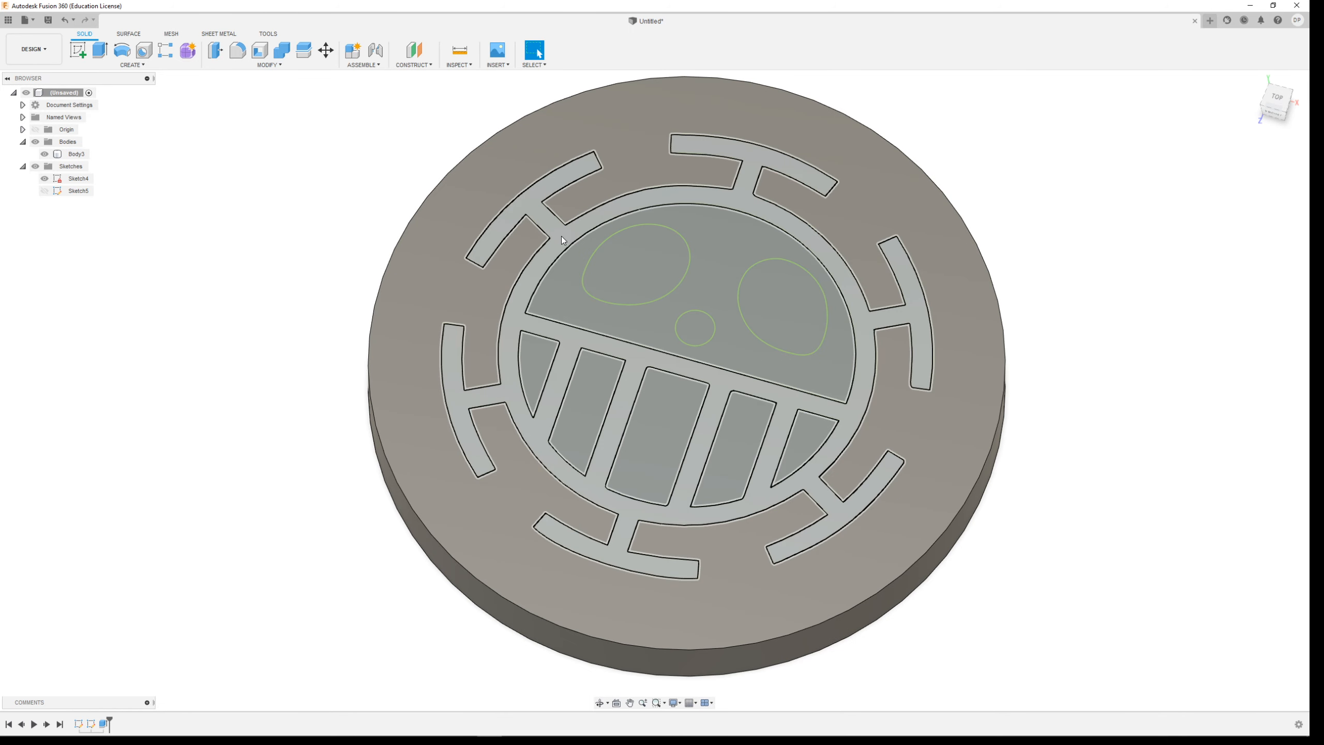
left_click(560, 236)
left_click(648, 288)
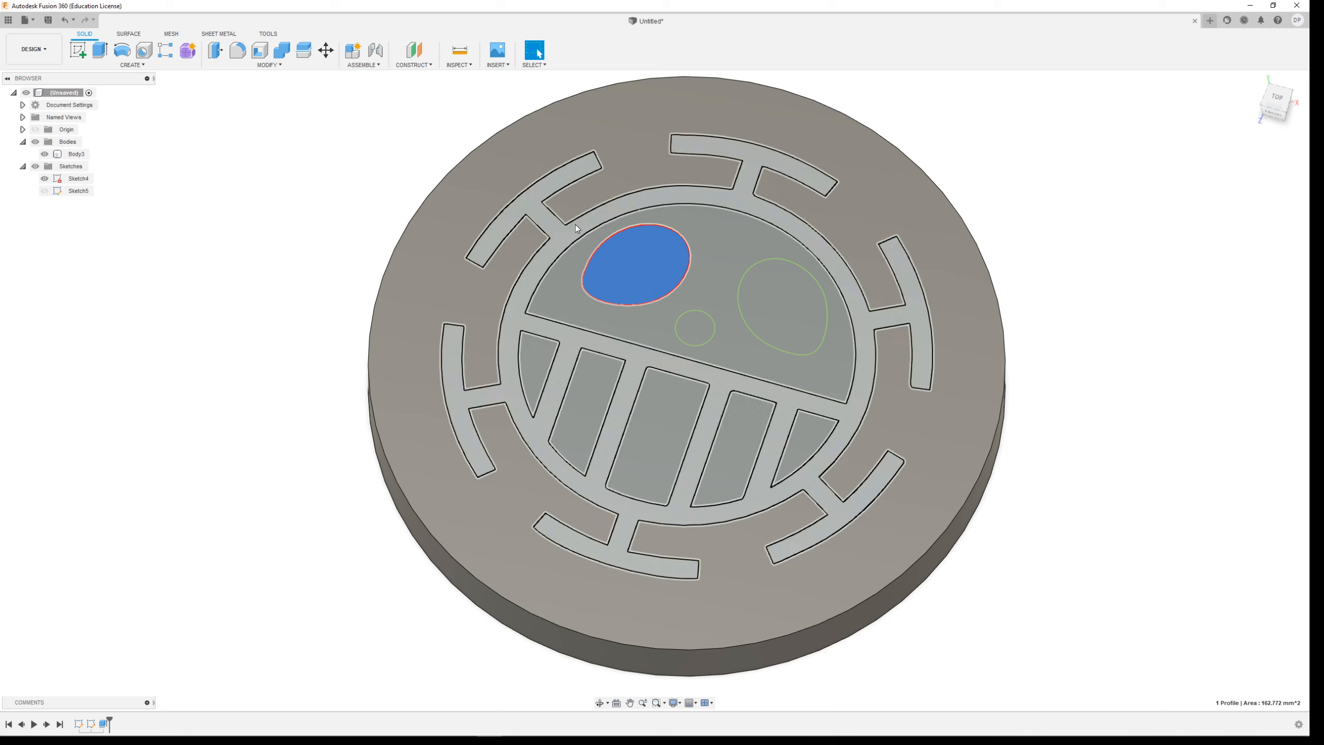
left_click(563, 238)
left_click(663, 276, "ctrl")
left_click(694, 324, "ctrl")
left_click(785, 308, "ctrl")
left_click(99, 50)
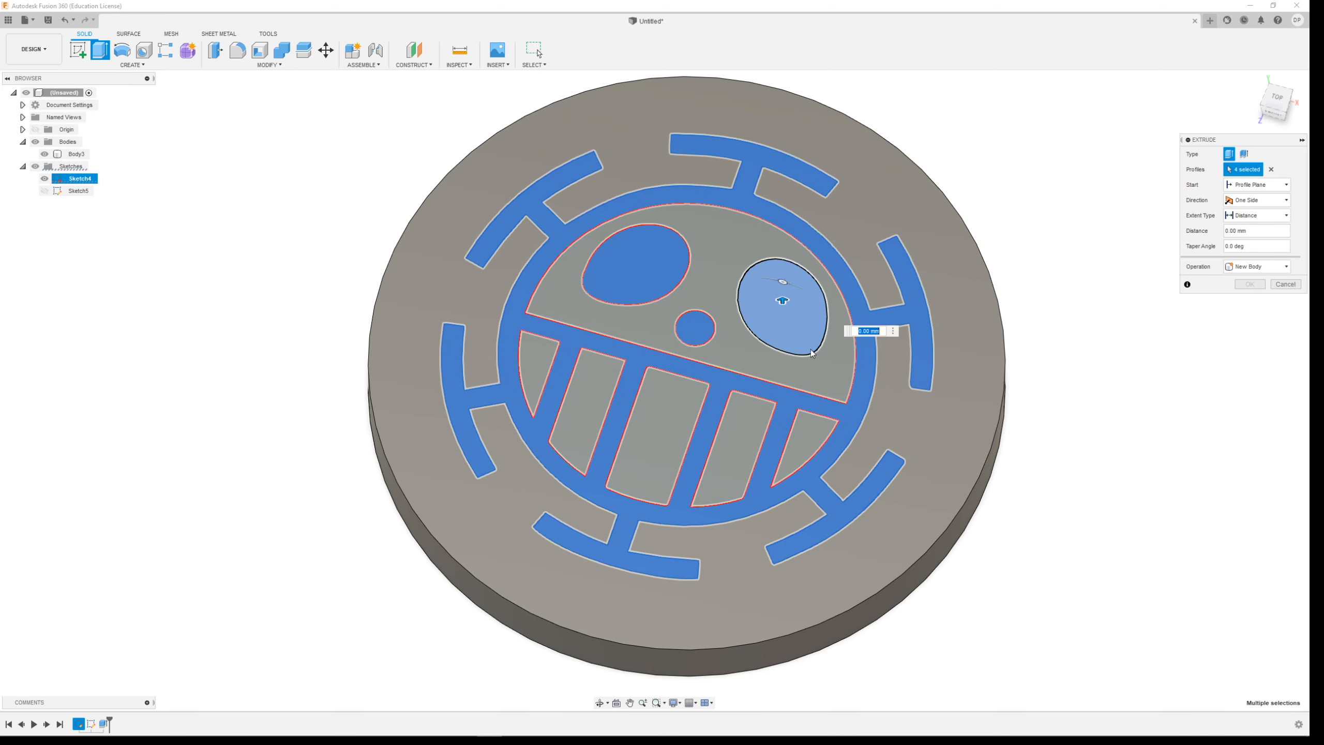
left_click_drag(801, 354, 796, 346)
left_click(1249, 284)
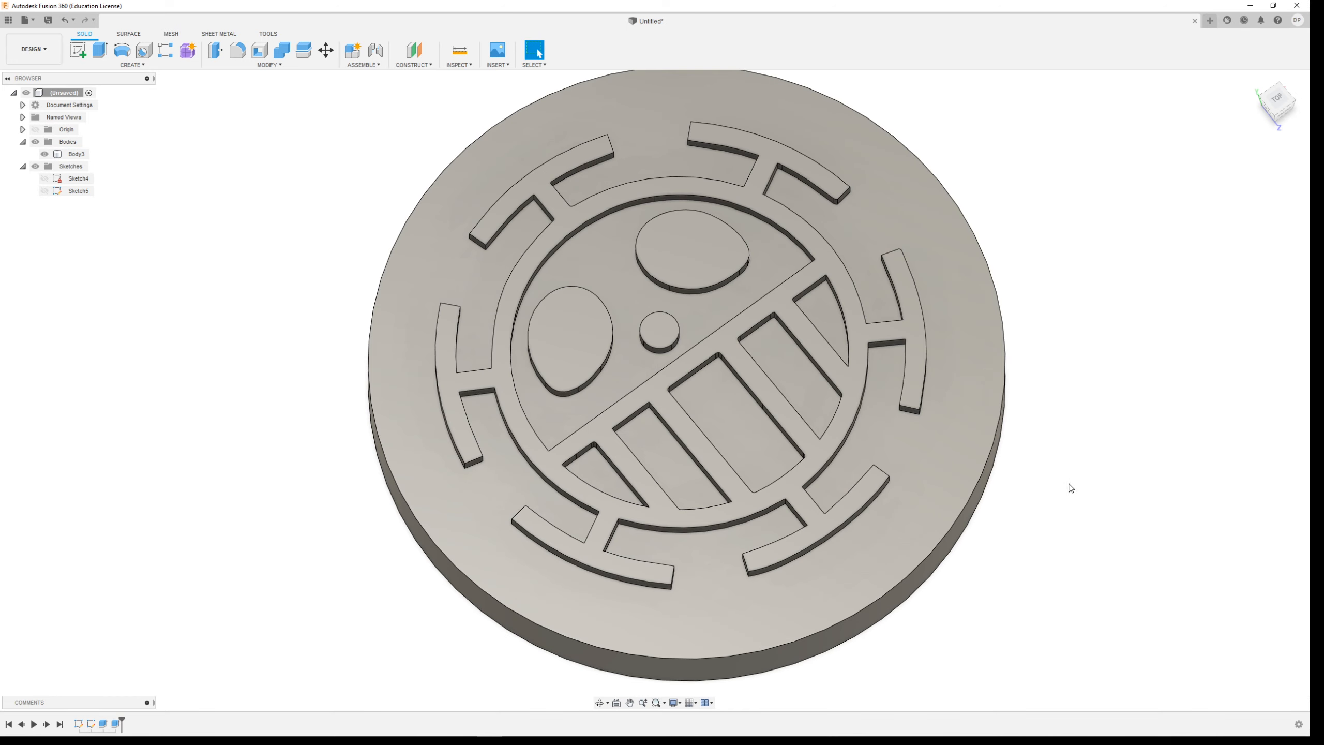
middle_click_drag(1070, 488, 873, 560, "shift")
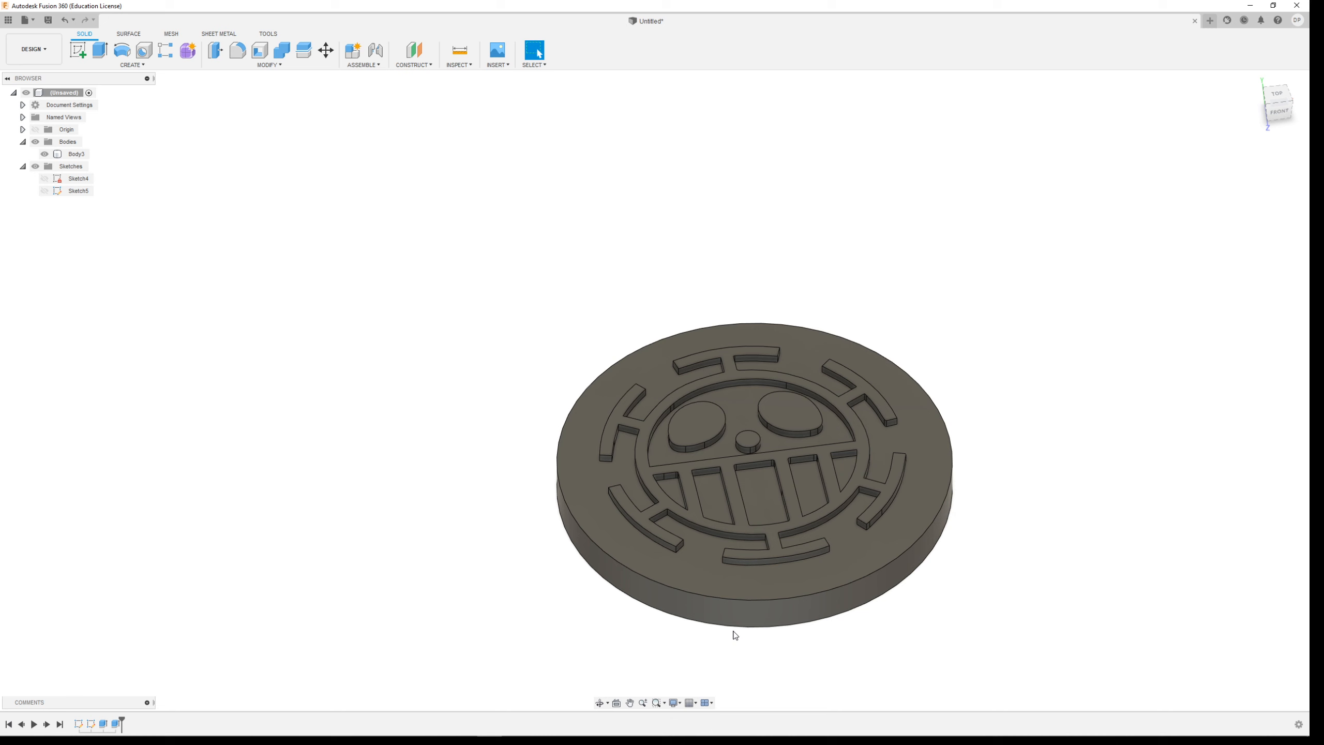
scroll(735, 635, "up", 3)
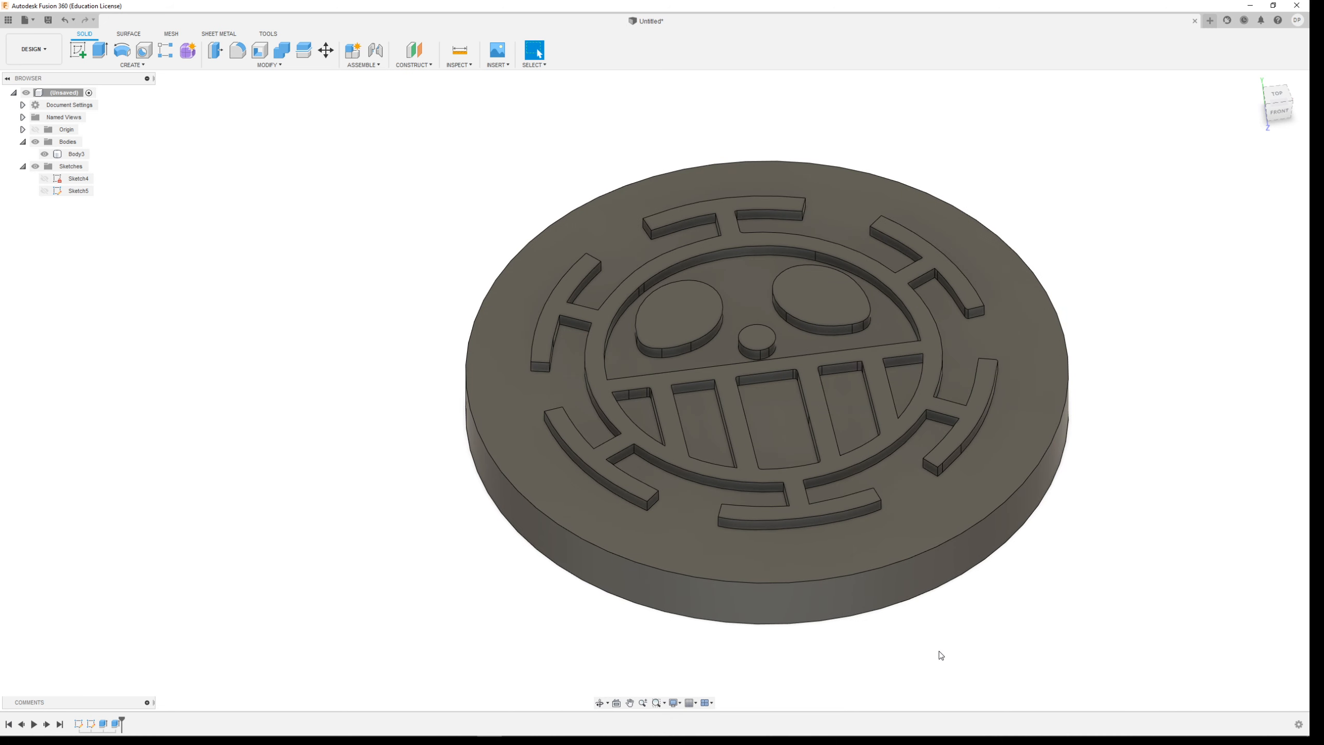
mouse_move(313, 733)
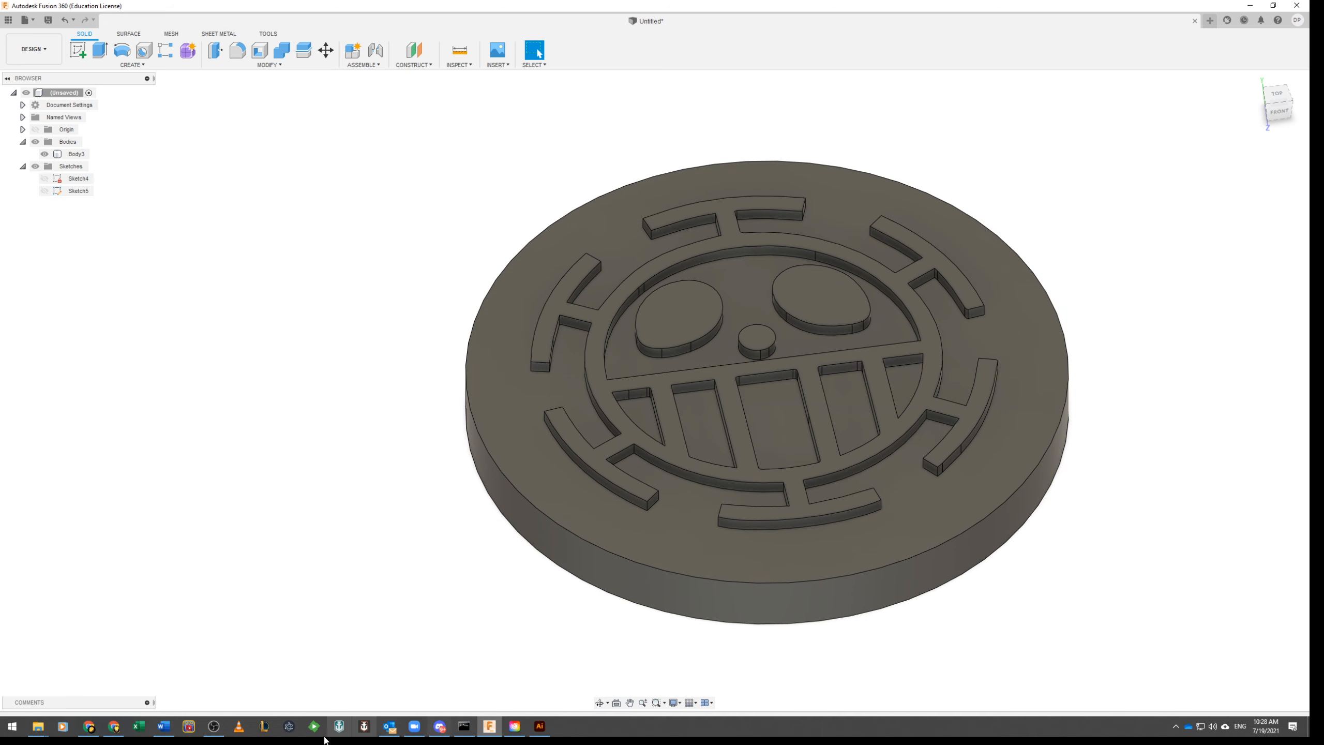
left_click(221, 729)
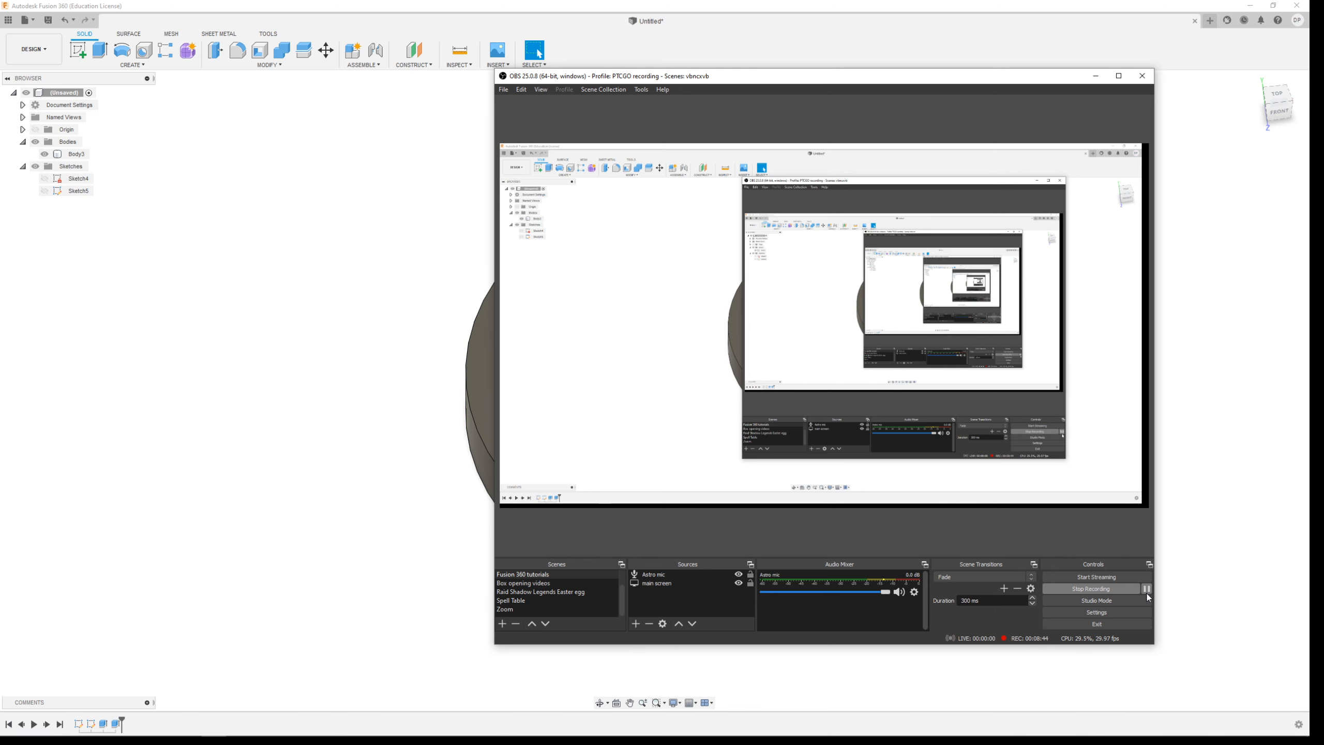
left_click(1147, 589)
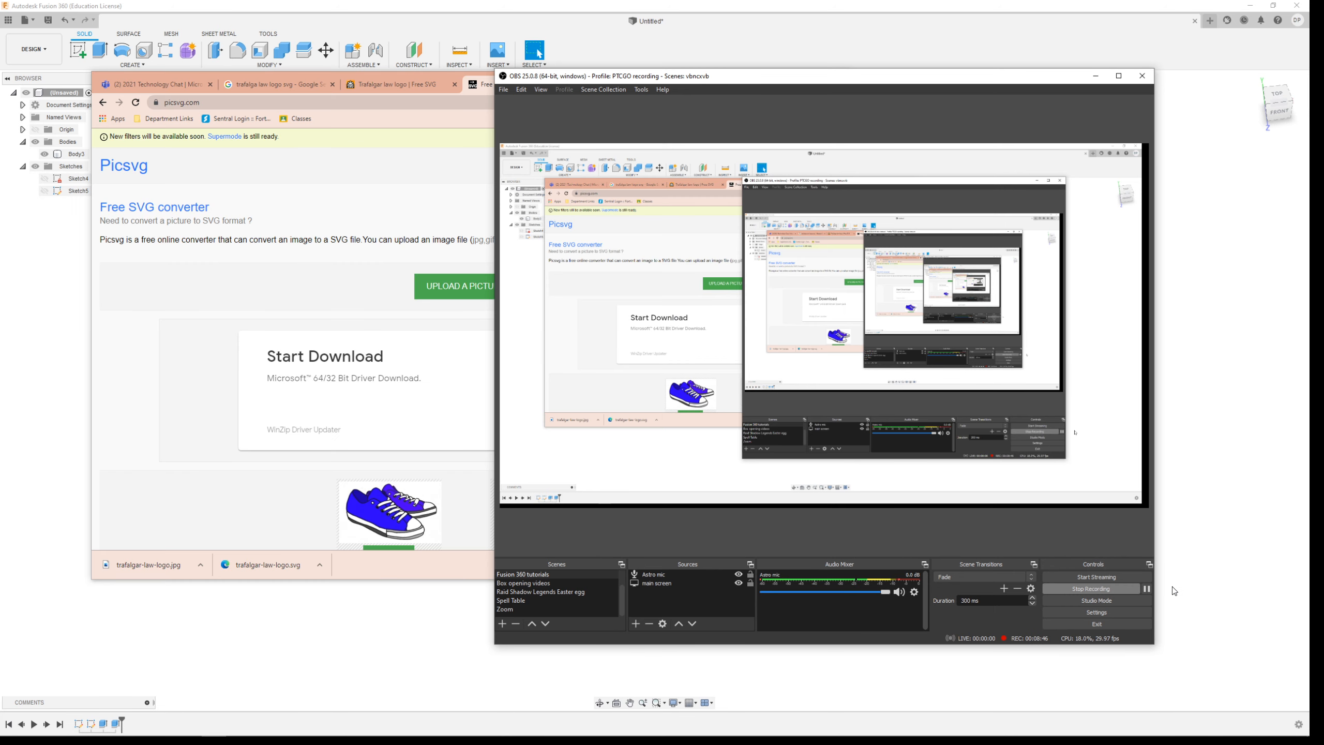
Switch to the Picsvg converter in the browser, enlarge its window and upload the yellow skull logo image from the svg dxf folder
left_click(485, 89)
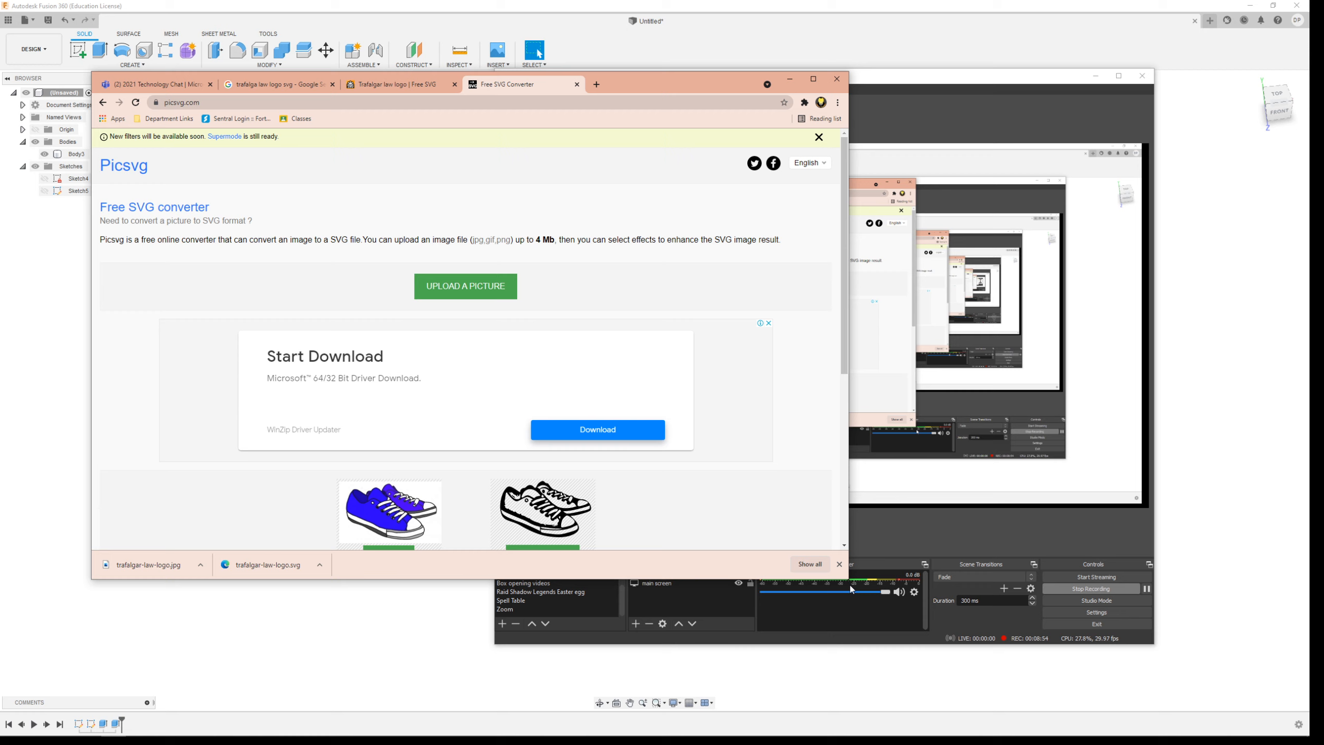
left_click_drag(849, 580, 866, 664)
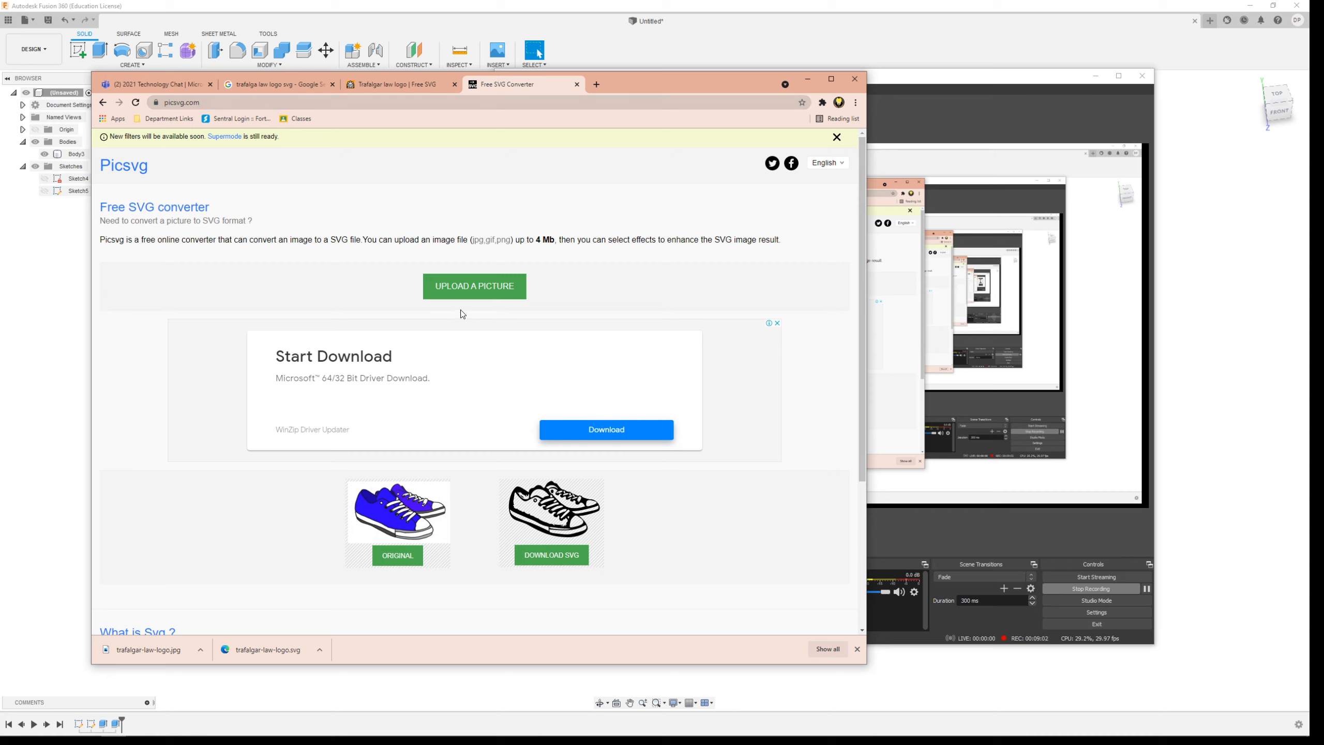
left_click(482, 288)
left_click(136, 154)
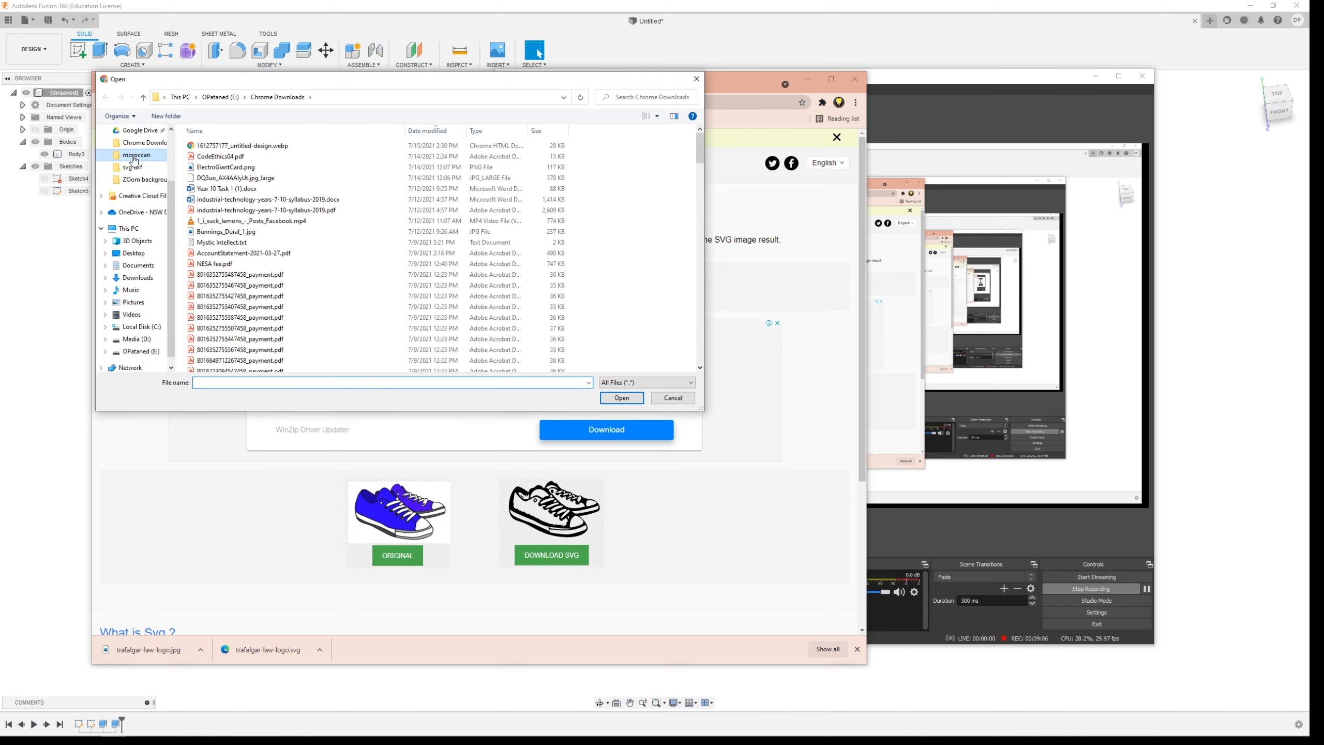
left_click(253, 97)
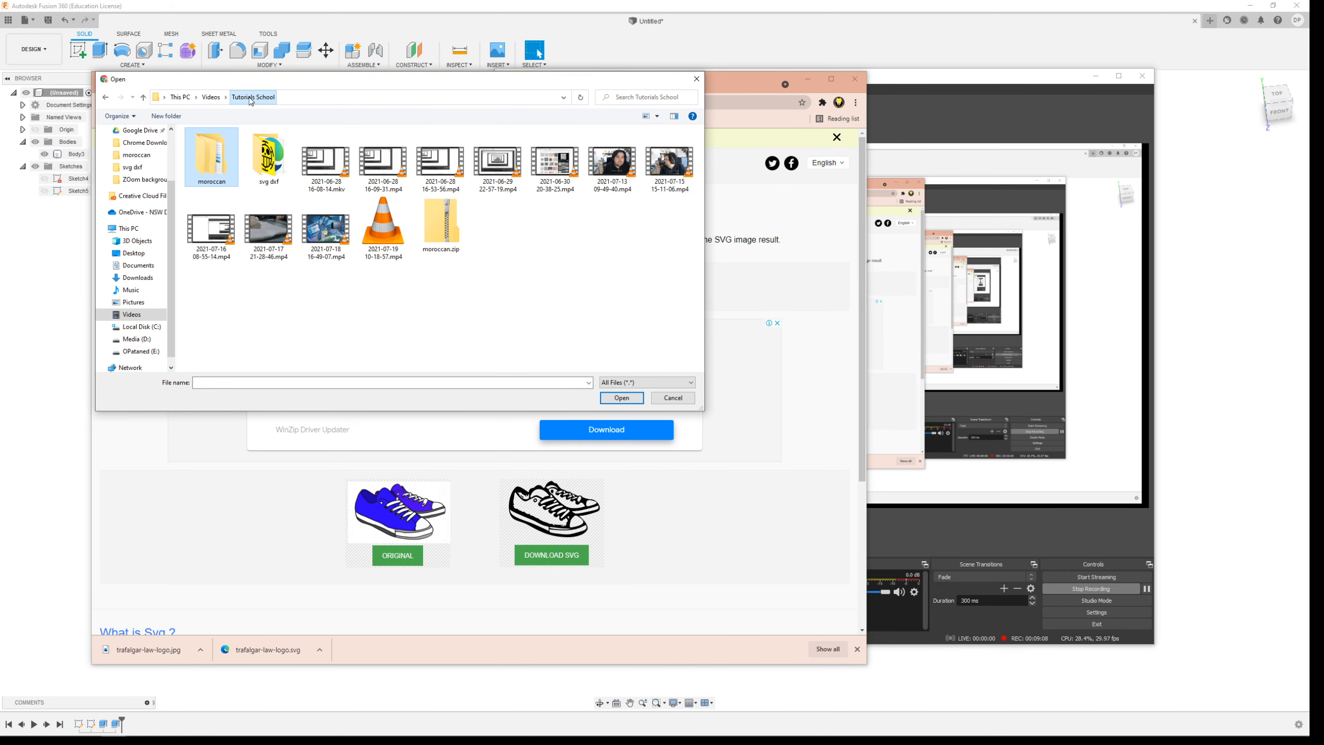
double_click(253, 161)
double_click(440, 159)
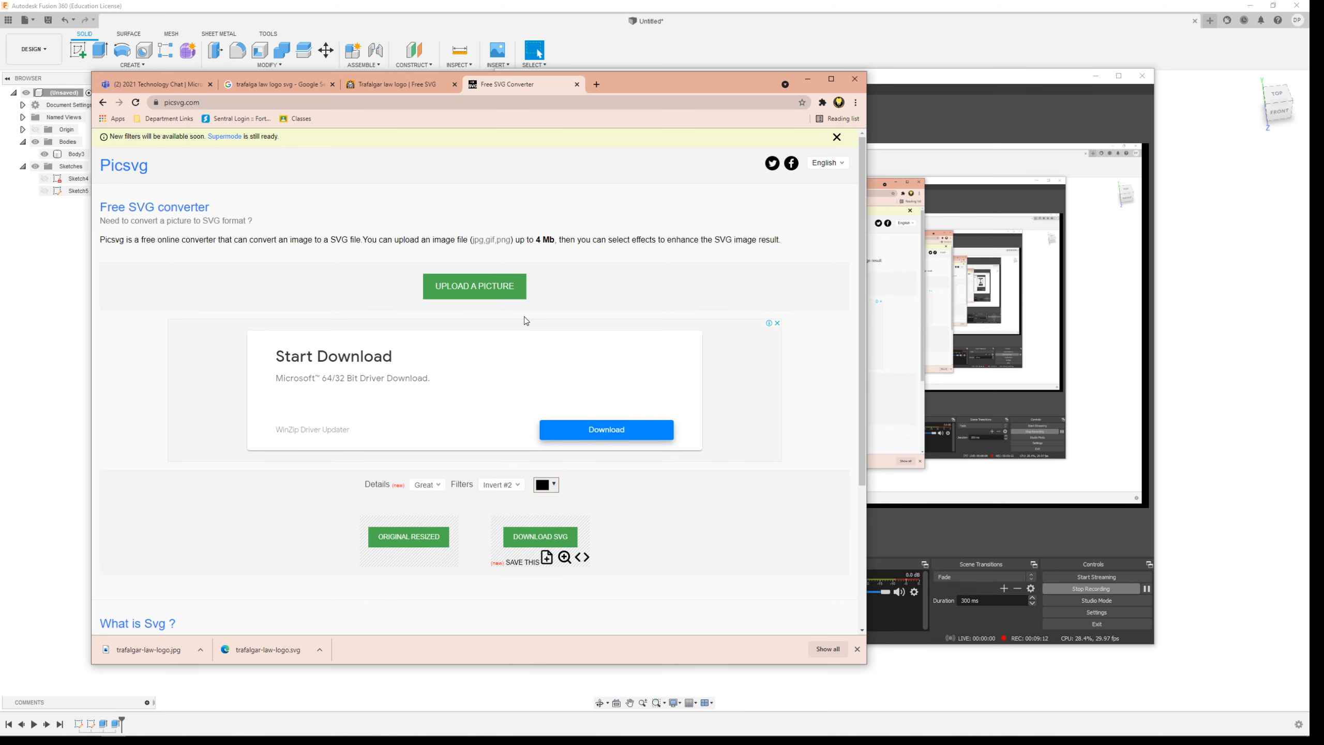
Try the Invert #1, Ready #1 and Ready #2 filters on the skull logo conversion
scroll(431, 459, "down", 5)
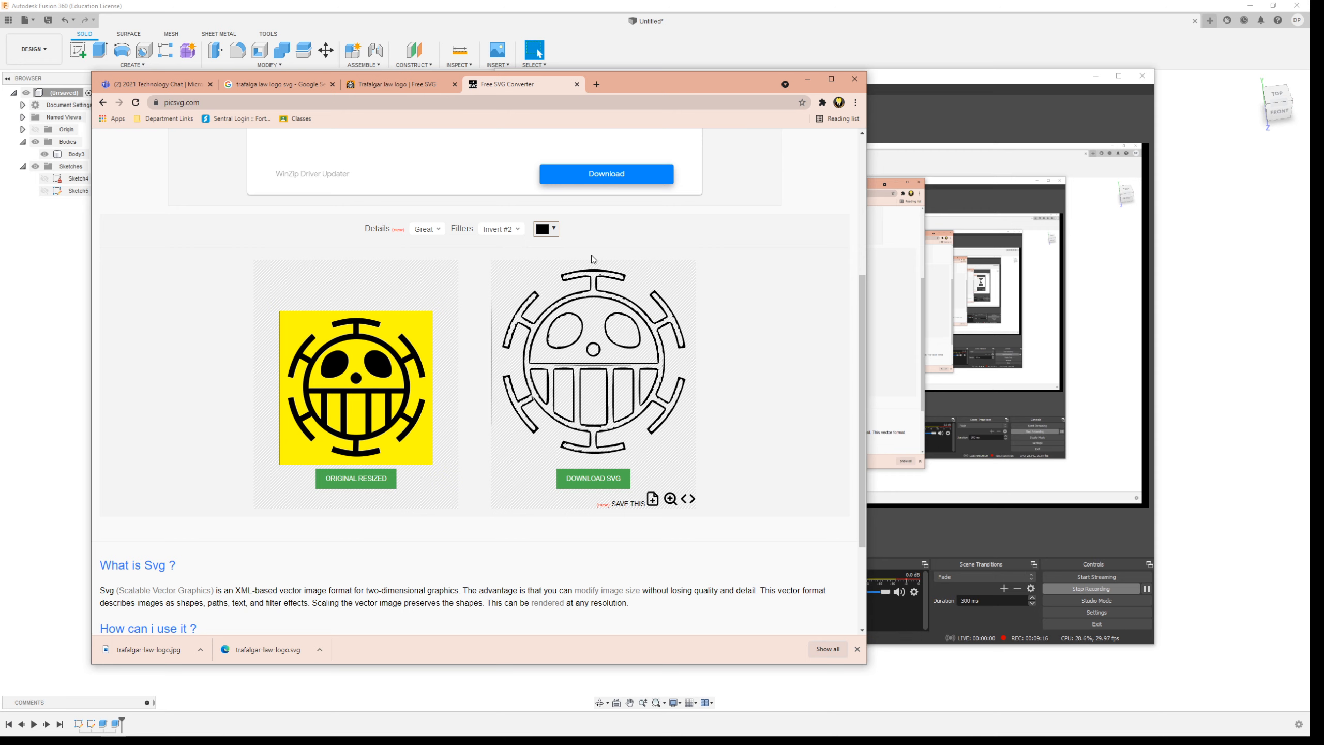
left_click(505, 229)
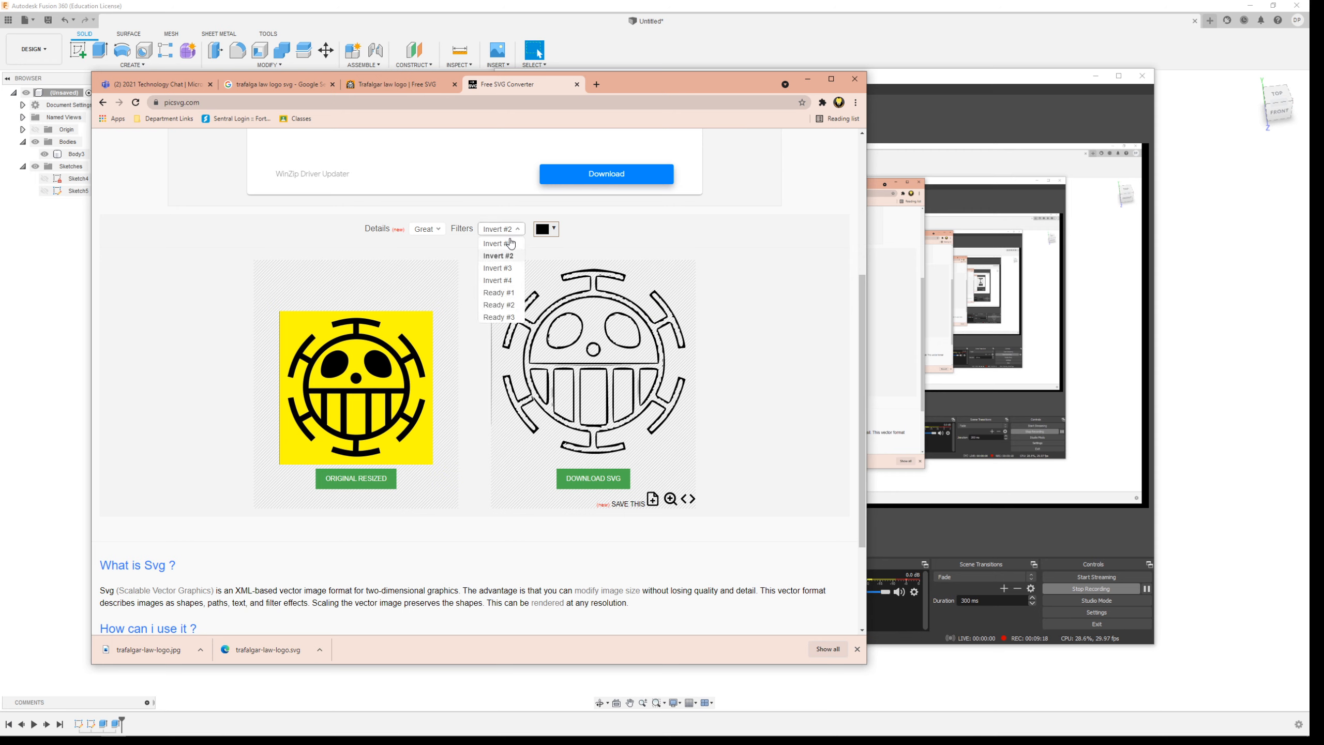
left_click(511, 245)
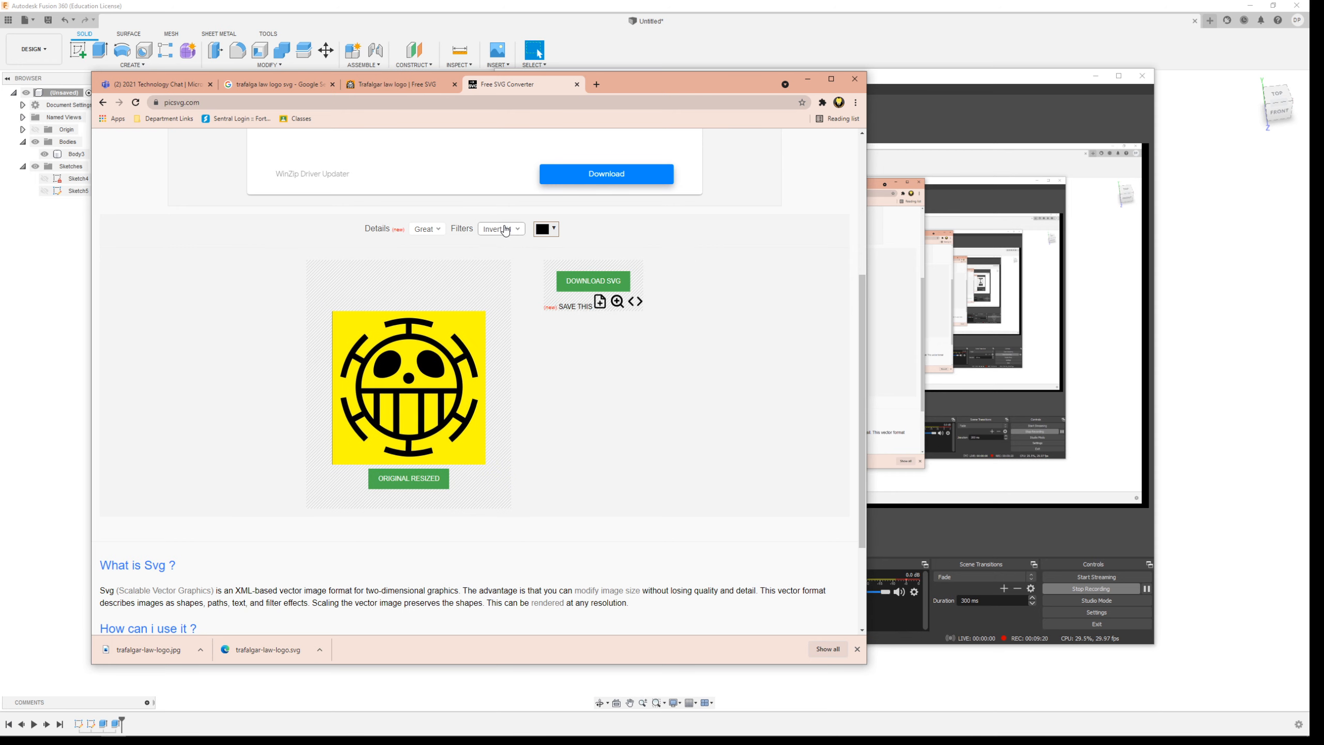
left_click(507, 232)
left_click(504, 295)
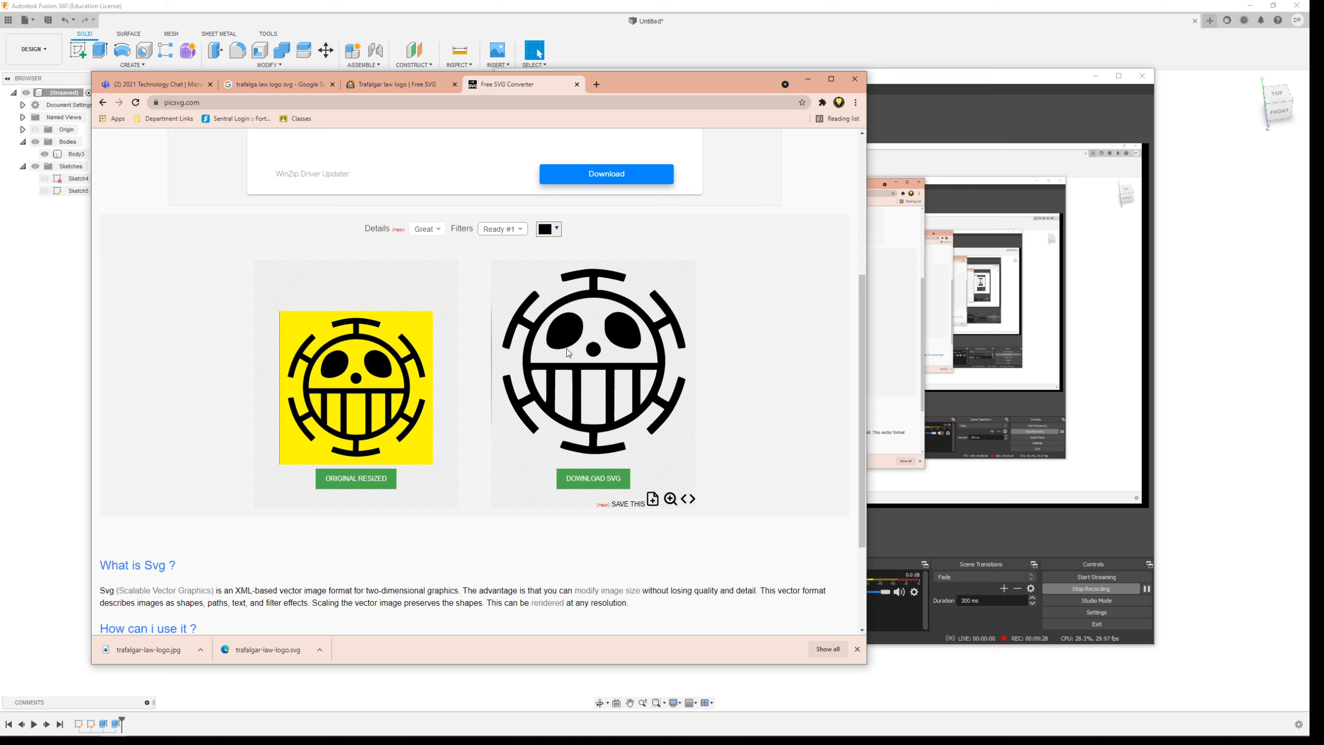
left_click(491, 235)
left_click(503, 304)
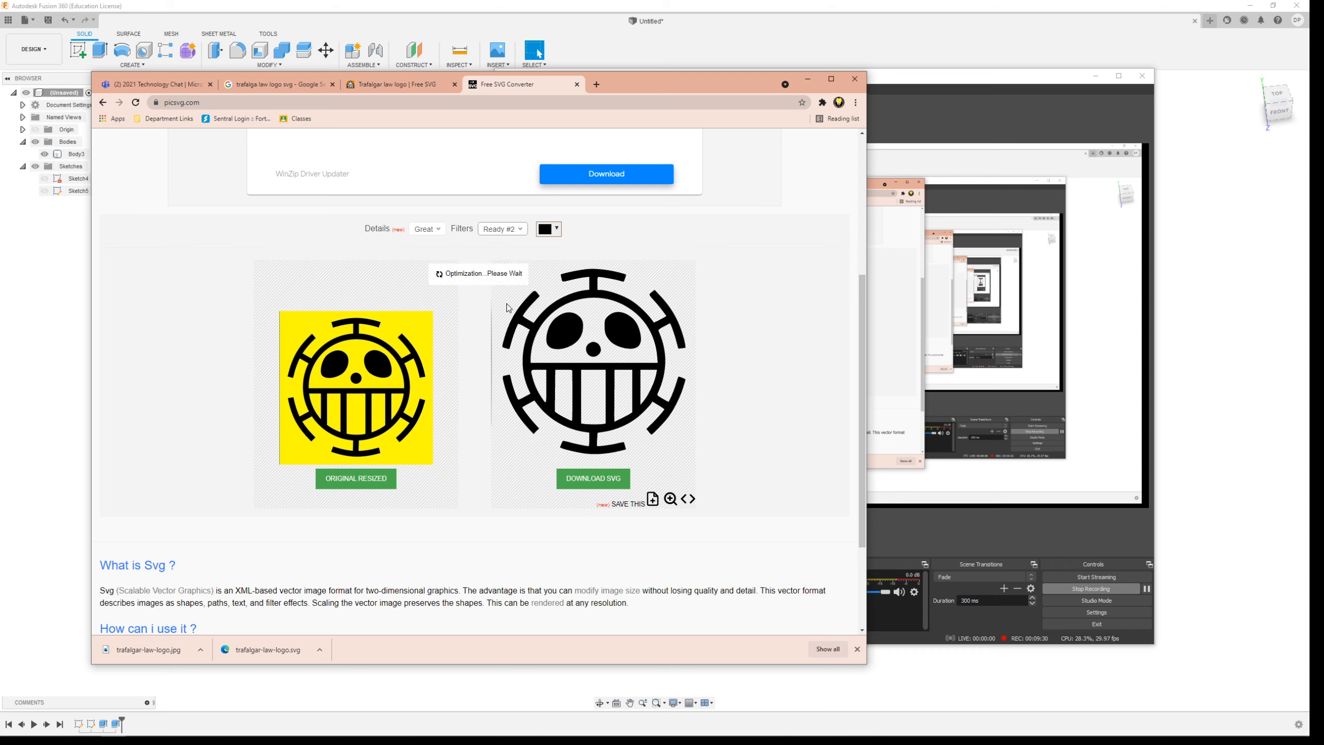
Apply the Ready #3 filter to the logo, download the converted SVG and minimize the browser
left_click(514, 228)
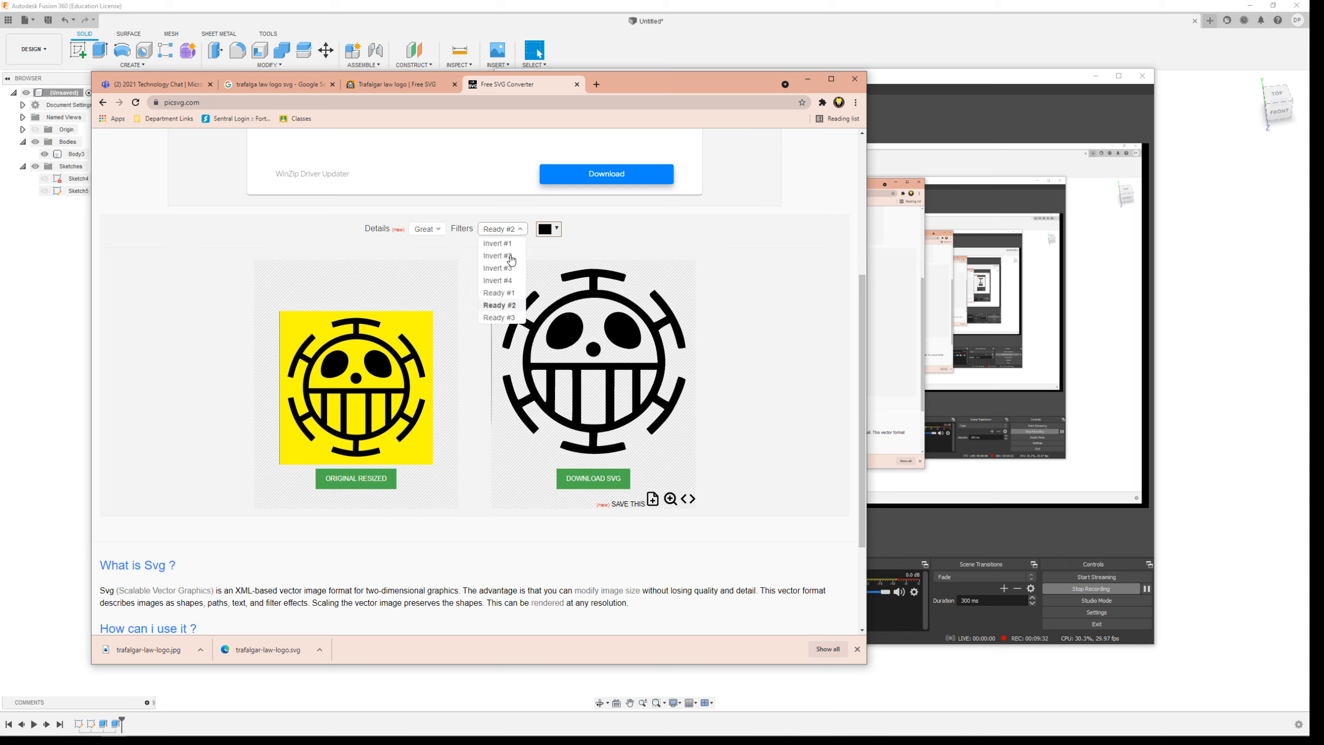
left_click(510, 317)
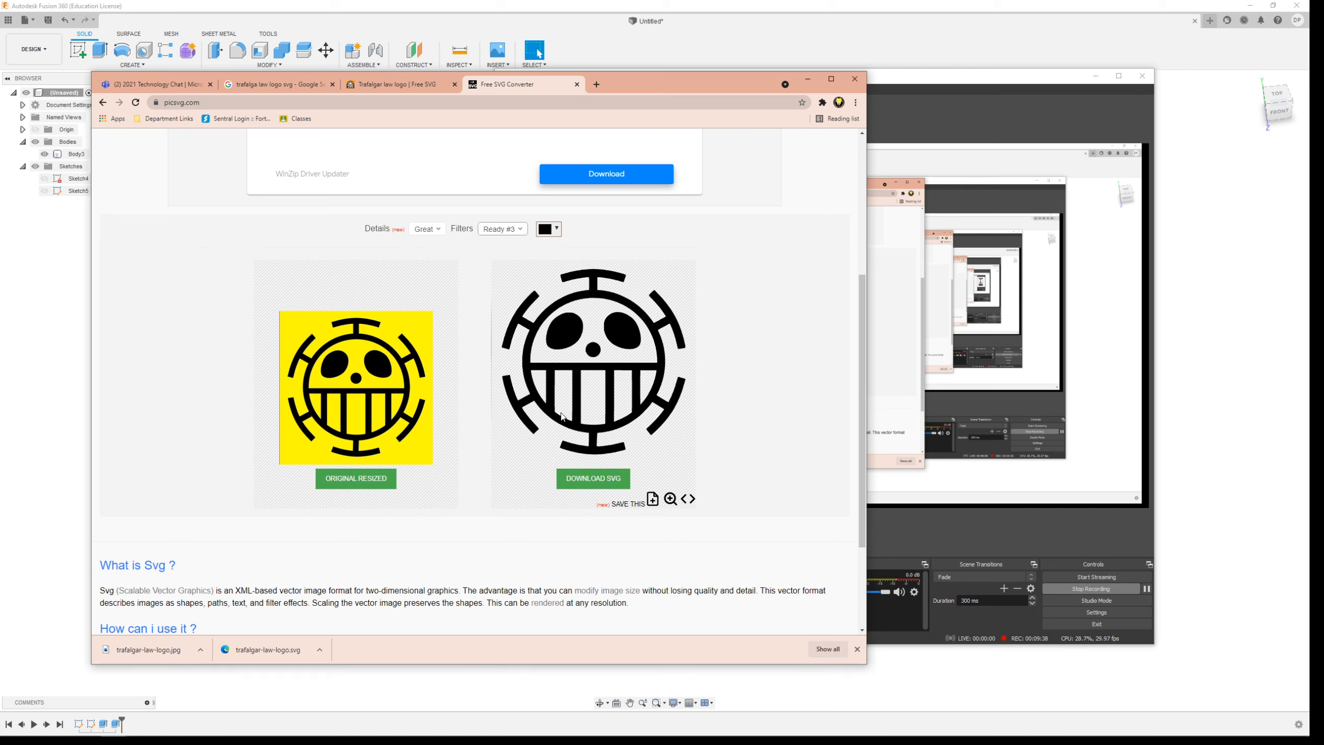
left_click(602, 486)
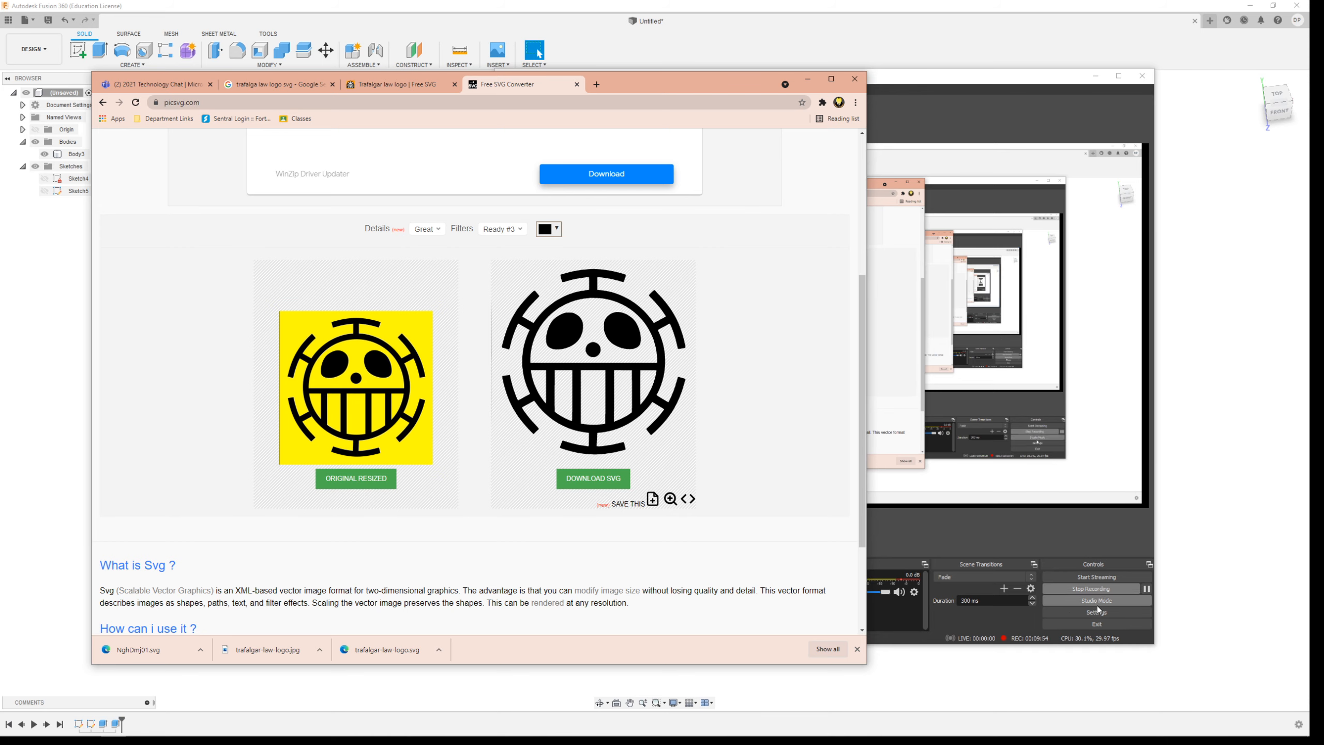
left_click(807, 80)
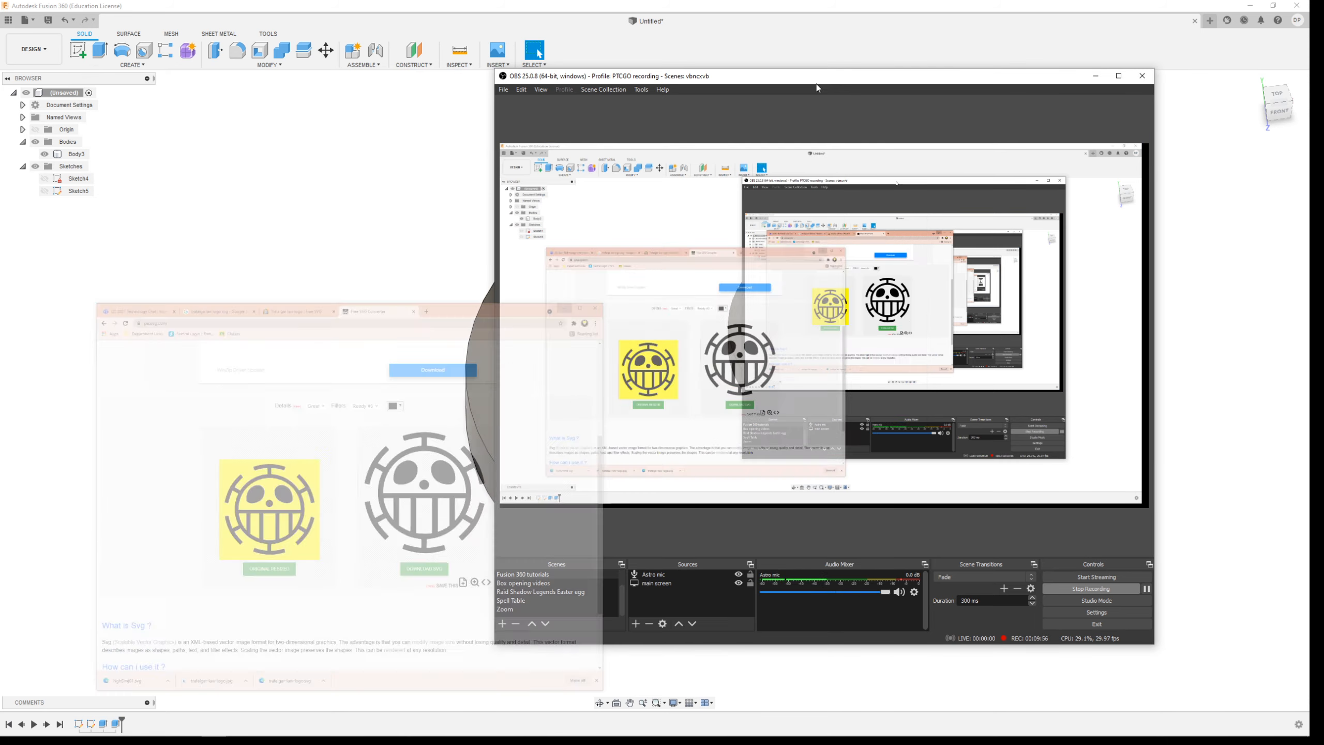